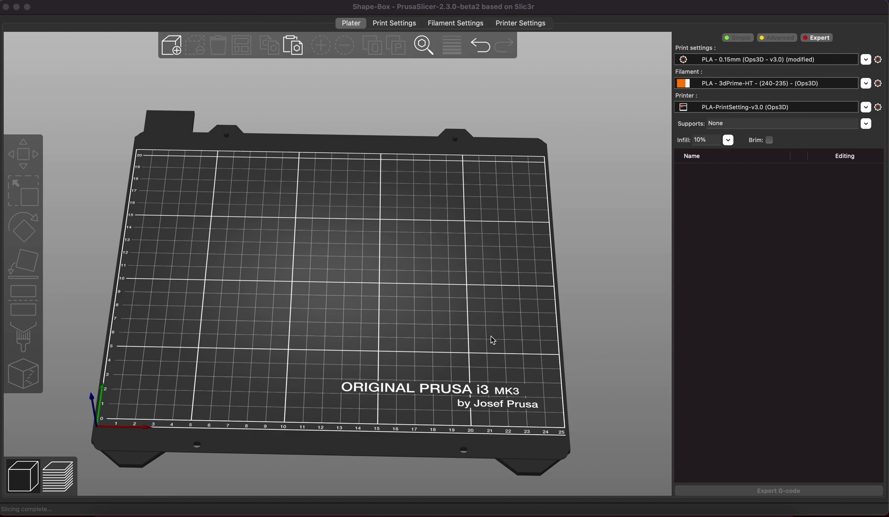
pyautogui.rightClick(317, 252)
pyautogui.moveTo(371, 262)
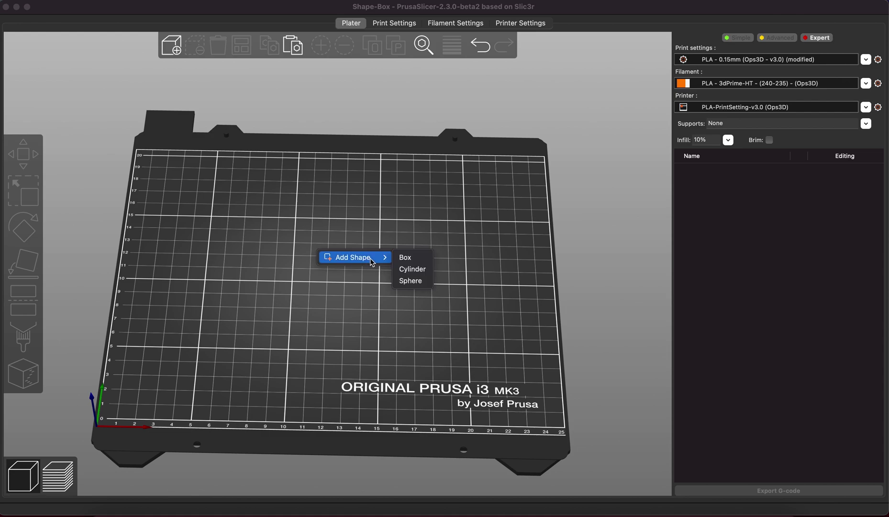
pyautogui.click(349, 215)
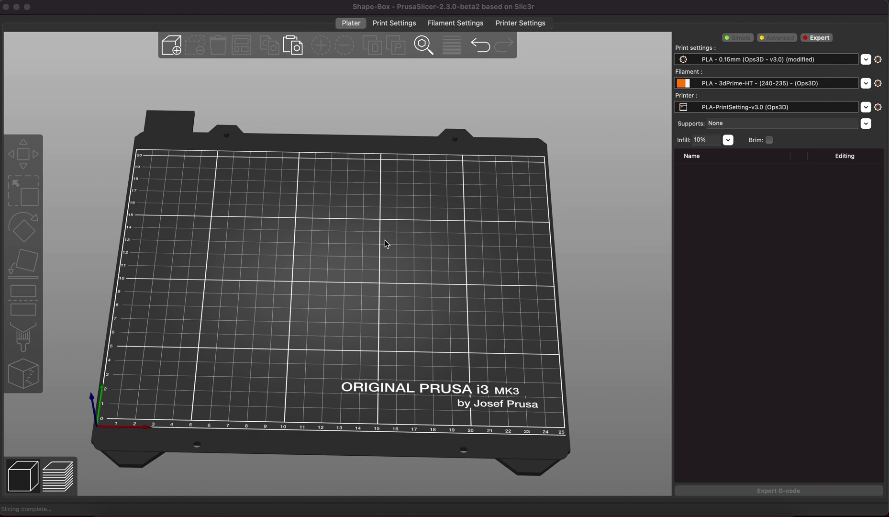
# Step: Add a box shape to the empty print bed
pyautogui.rightClick(326, 248)
pyautogui.moveTo(354, 251)
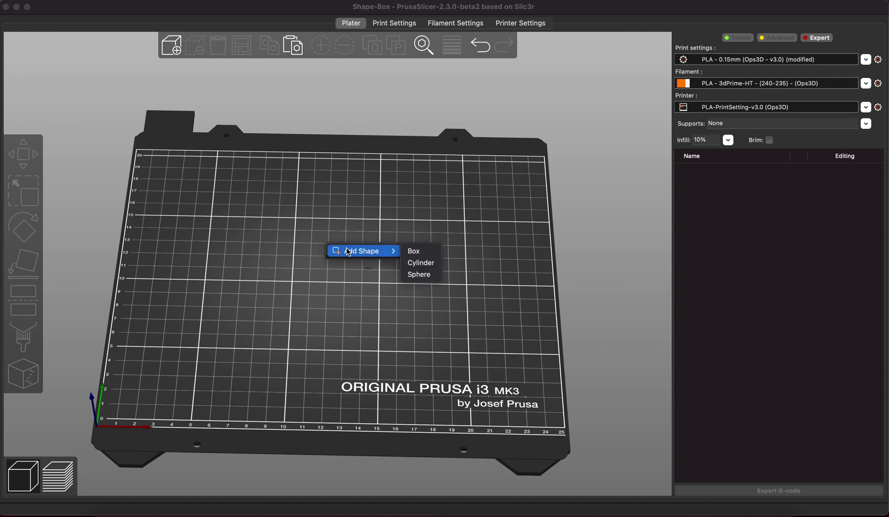
pyautogui.click(427, 253)
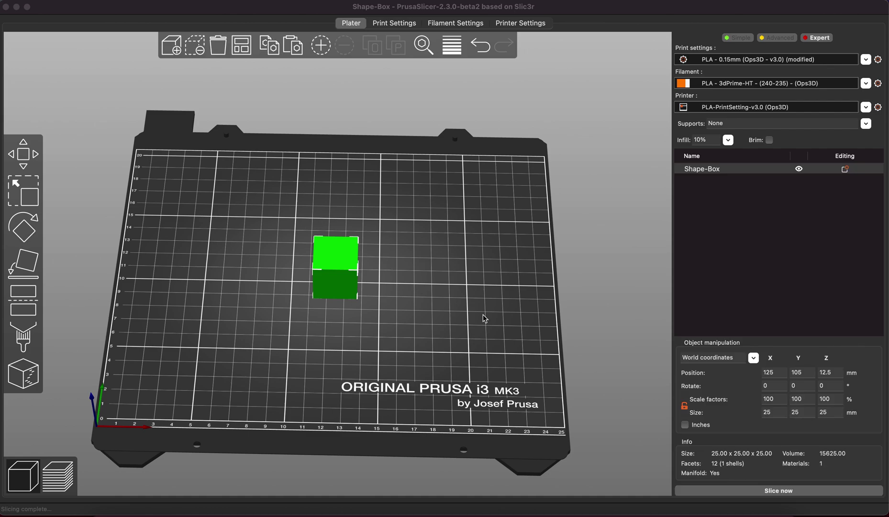
# Step: Resize the box to 40 mm in X, 40 mm in Y and 30 mm in Z with proportional scaling unlocked
pyautogui.click(685, 406)
pyautogui.click(773, 412)
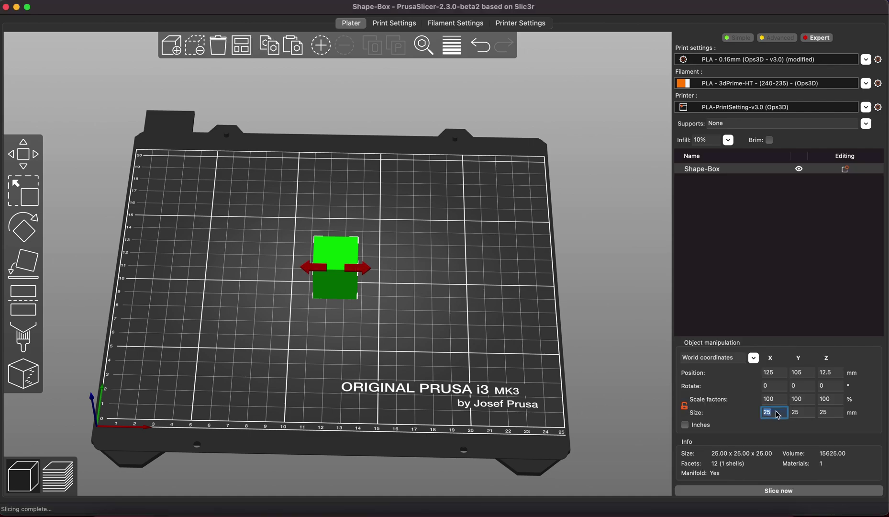
pyautogui.write('40')
pyautogui.press('Tab')
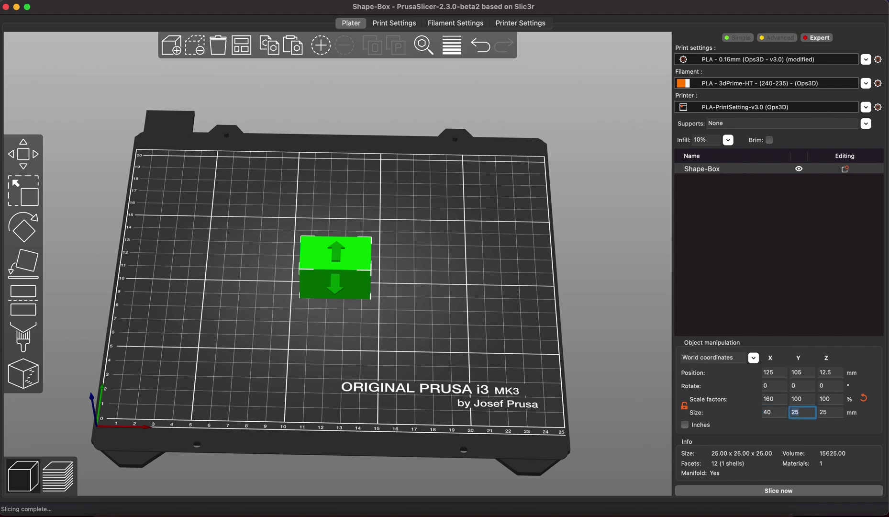
pyautogui.write('40')
pyautogui.press('Tab')
pyautogui.write('4')
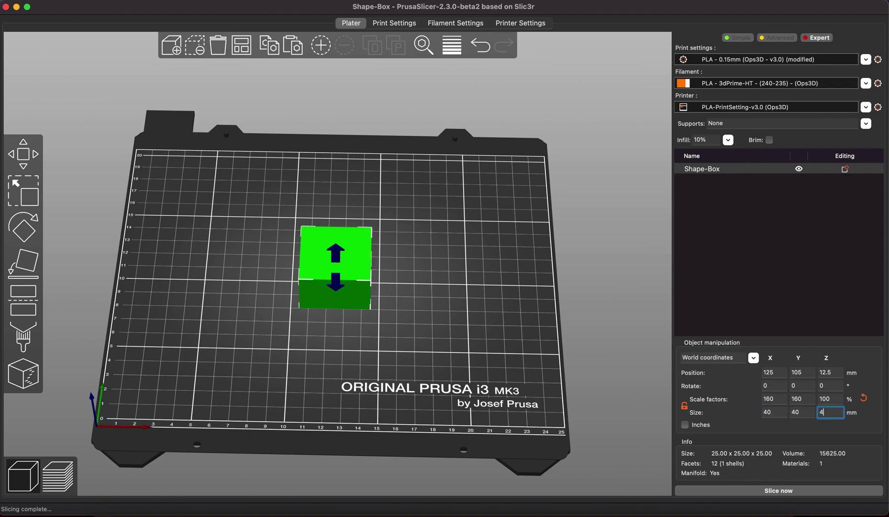
pyautogui.press('BackSpace')
pyautogui.write('30')
pyautogui.press('Return')
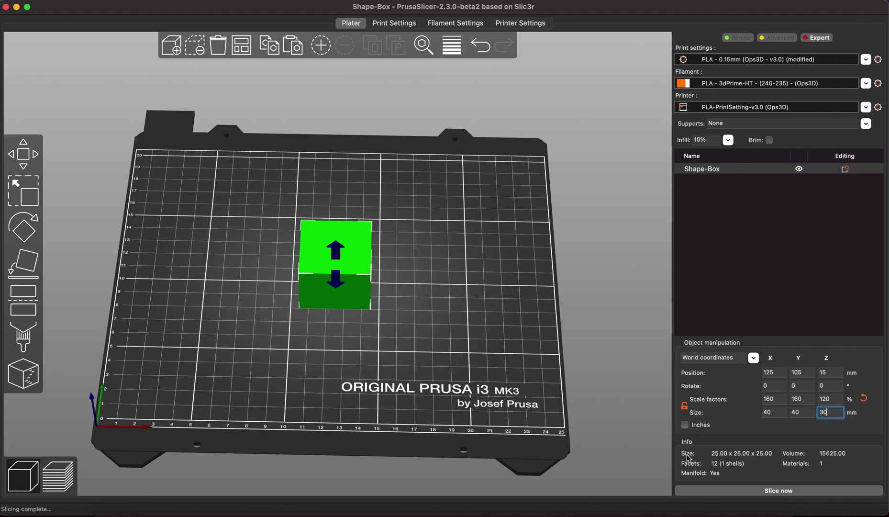
# Step: Select the box on the bed and open the Cut tool for it
pyautogui.click(424, 357)
pyautogui.moveTo(424, 357); pyautogui.dragTo(423, 347)
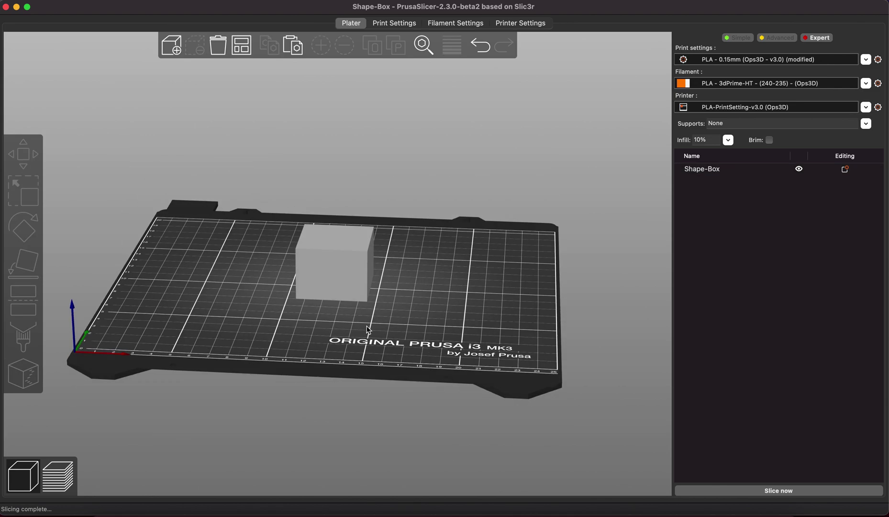
pyautogui.moveTo(445, 312); pyautogui.dragTo(366, 277)
pyautogui.click(363, 276)
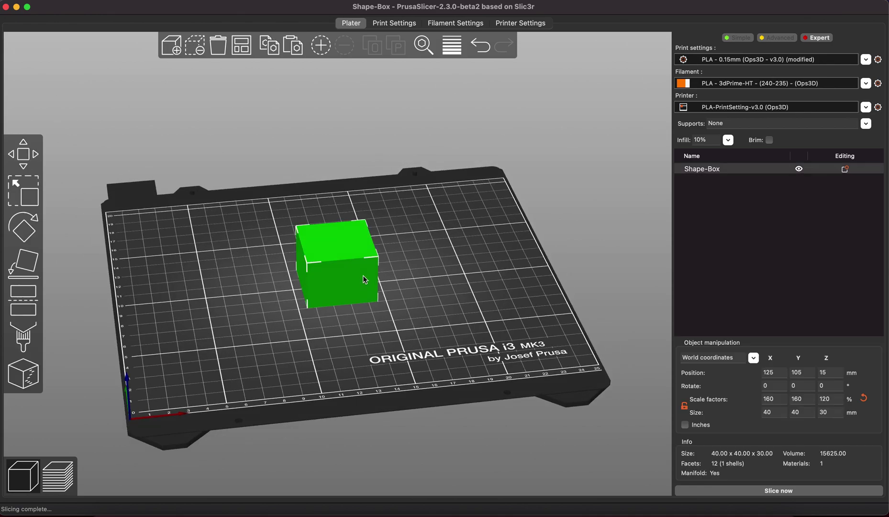
pyautogui.moveTo(364, 337); pyautogui.dragTo(362, 335)
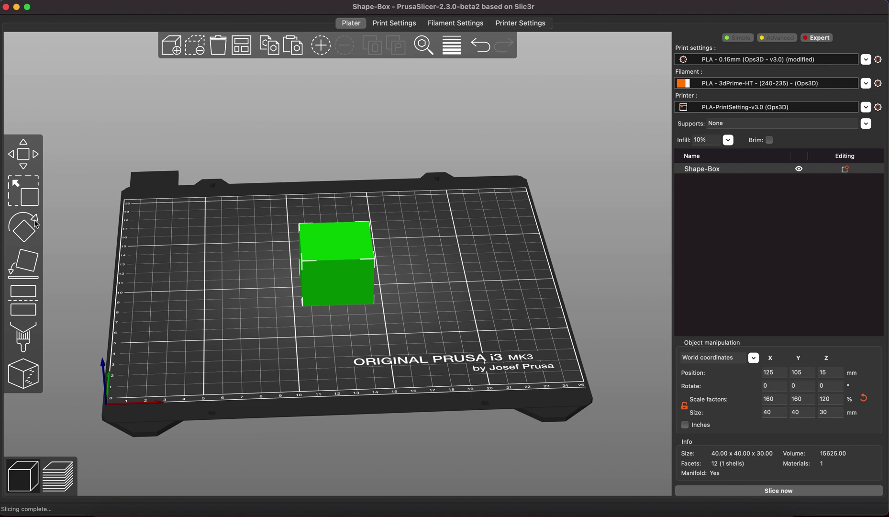
pyautogui.click(27, 309)
pyautogui.moveTo(197, 352); pyautogui.dragTo(194, 343)
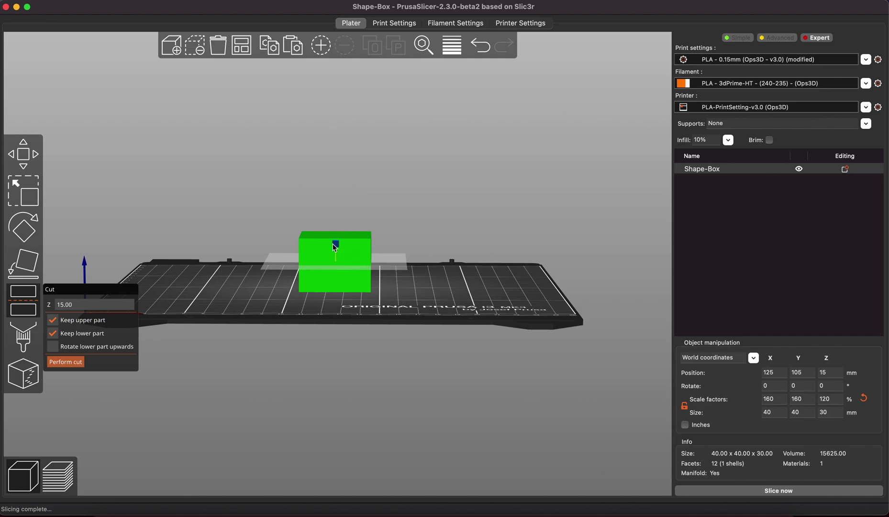
# Step: Set the cutting plane to a height of 15 mm and cut the box, keeping both the upper and lower parts
pyautogui.moveTo(336, 245)
pyautogui.mouseDown()
pyautogui.moveTo(337, 257)
pyautogui.moveTo(337, 239)
pyautogui.moveTo(338, 249)
pyautogui.mouseUp()
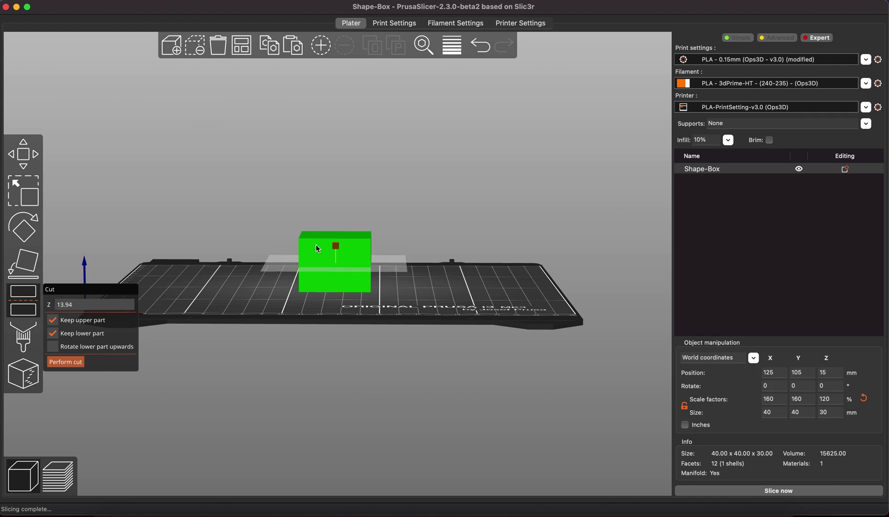
pyautogui.moveTo(337, 247); pyautogui.dragTo(329, 250)
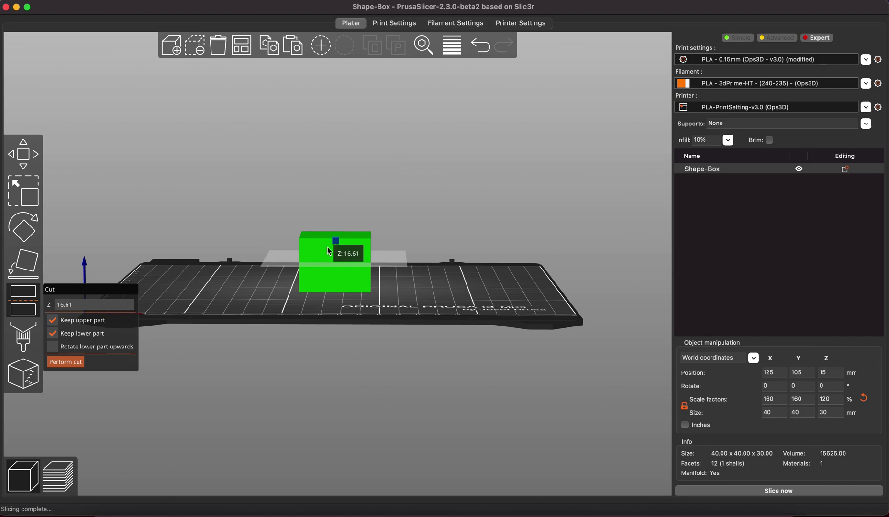
pyautogui.click(92, 304)
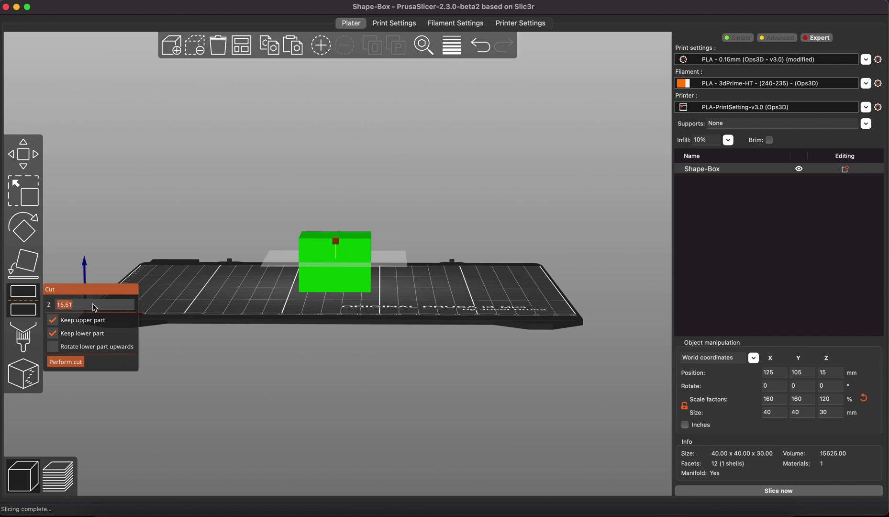
pyautogui.write('15')
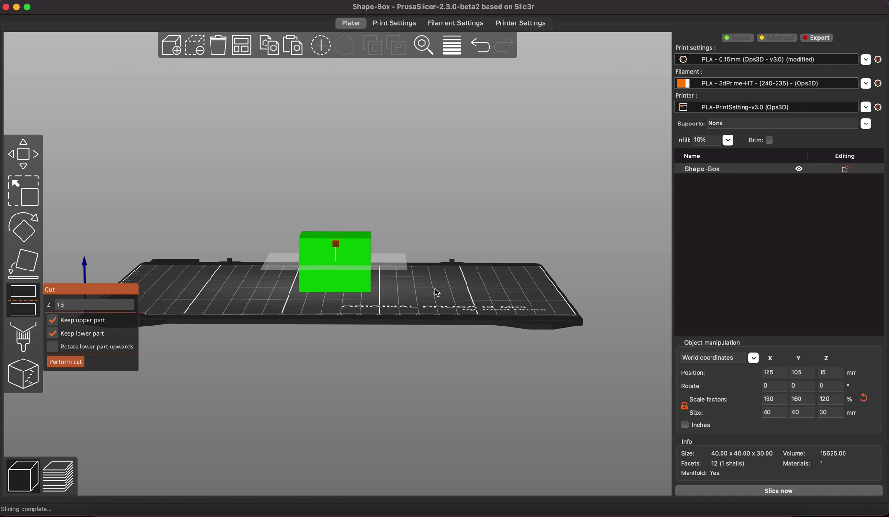
pyautogui.click(65, 362)
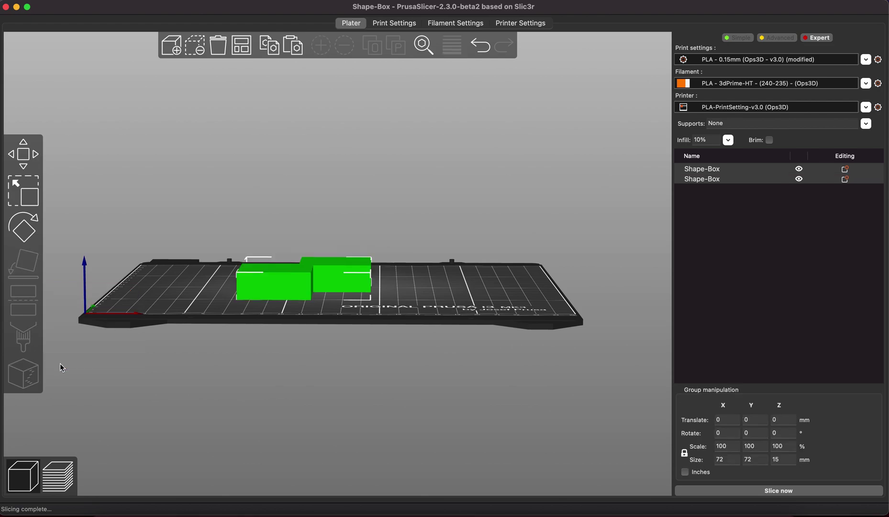
# Step: Move the two box halves apart, to about X 90, Y 80 and about X 153, Y 117
pyautogui.moveTo(445, 308); pyautogui.dragTo(448, 327)
pyautogui.click(454, 323)
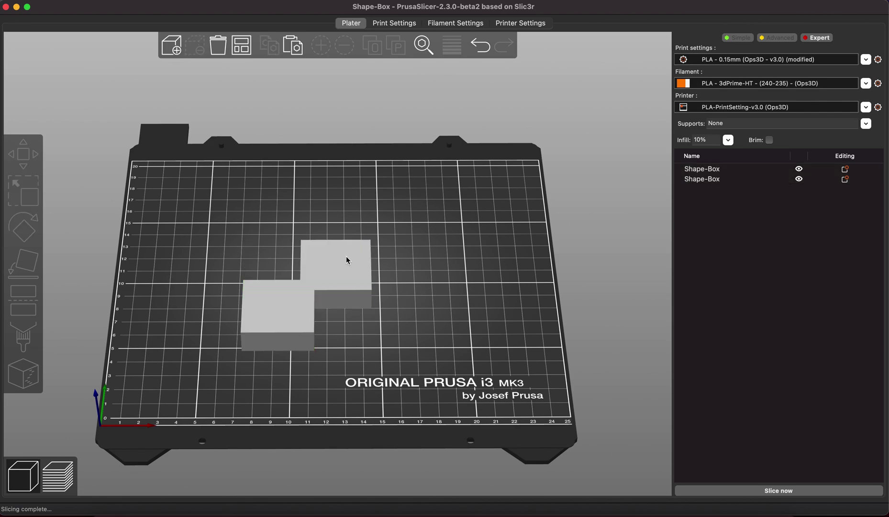
pyautogui.moveTo(347, 256); pyautogui.dragTo(388, 249)
pyautogui.moveTo(269, 314); pyautogui.dragTo(258, 296)
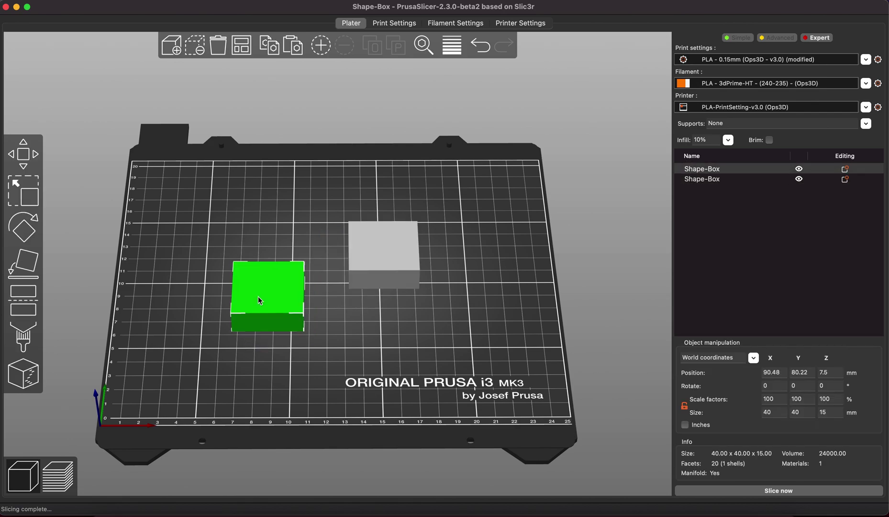
pyautogui.moveTo(374, 260); pyautogui.dragTo(376, 264)
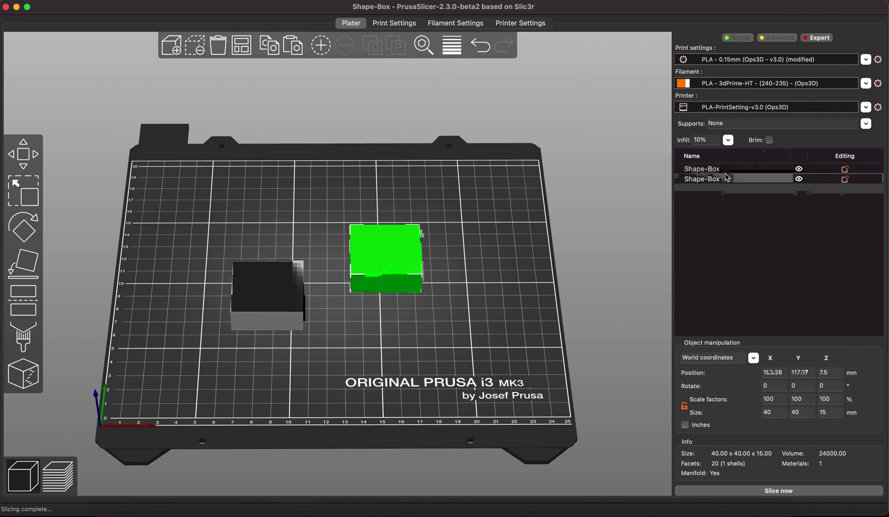
pyautogui.rightClick(713, 182)
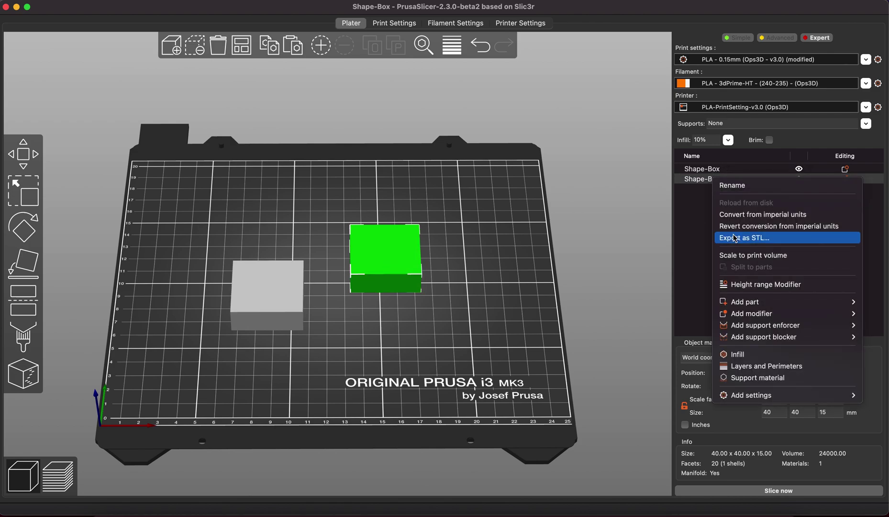
pyautogui.click(482, 270)
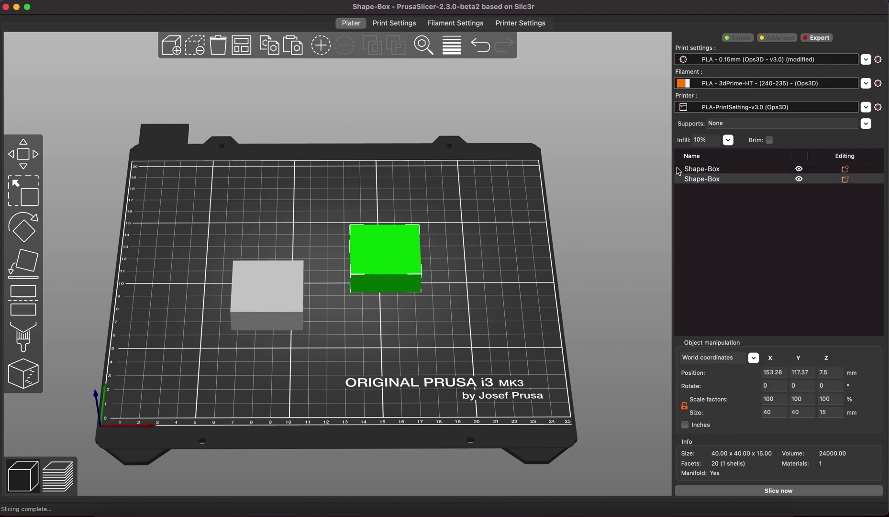
pyautogui.click(707, 173)
pyautogui.click(699, 180)
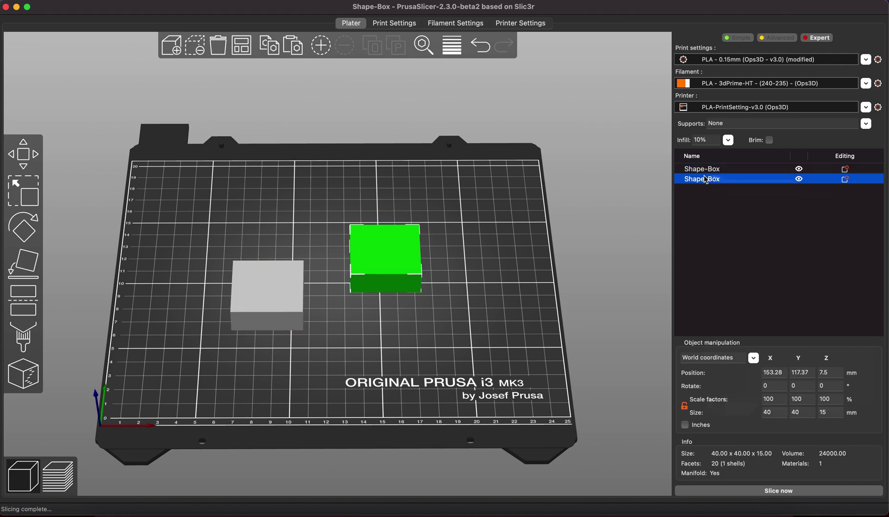
# Step: Line up the two halves side by side, at about X 91, Y 106 and about X 155, Y 106
pyautogui.moveTo(289, 303); pyautogui.dragTo(296, 281)
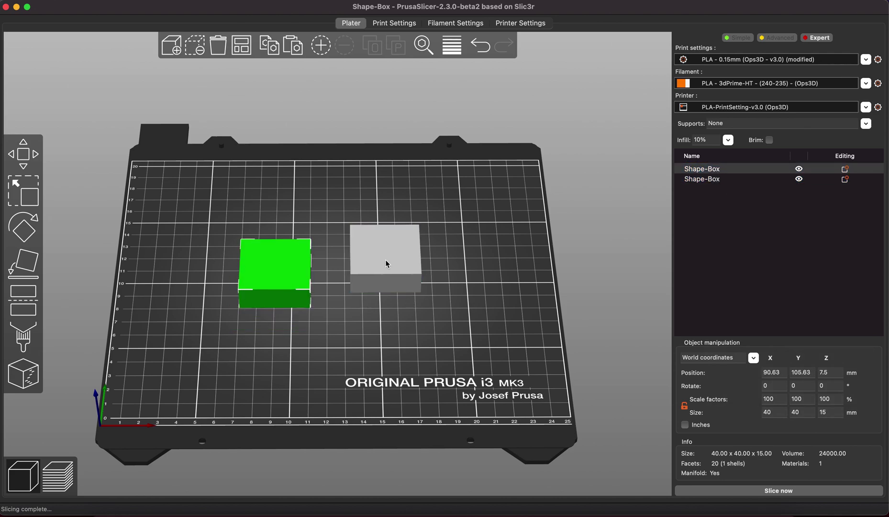
pyautogui.moveTo(380, 268); pyautogui.dragTo(388, 287)
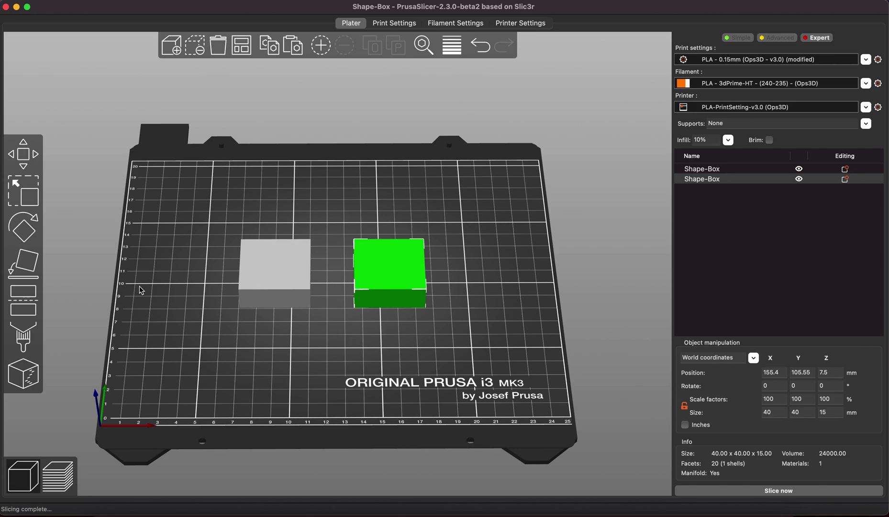
# Step: Move one half off the bed to about X 270, Y 114, and auto-arrange both parts on the bed
pyautogui.moveTo(454, 344); pyautogui.dragTo(453, 354)
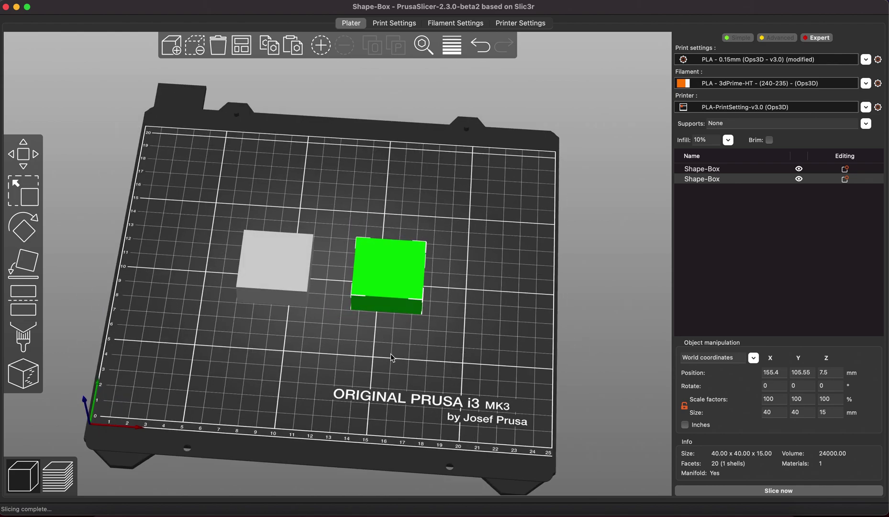
pyautogui.moveTo(395, 286); pyautogui.dragTo(599, 286)
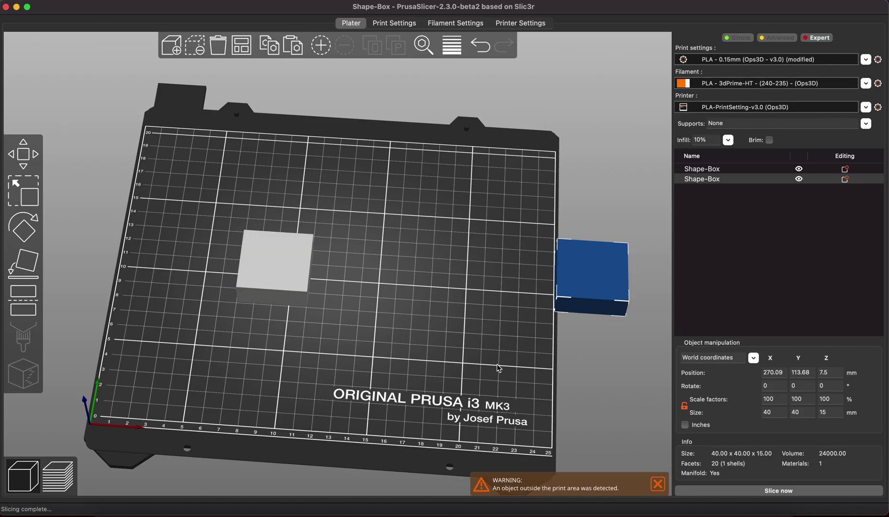
pyautogui.click(242, 47)
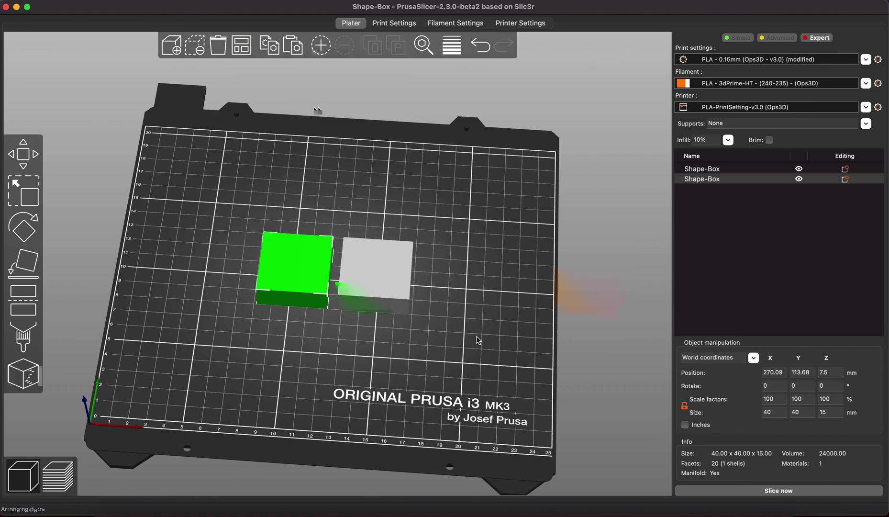
pyautogui.moveTo(478, 343)
pyautogui.mouseDown()
pyautogui.moveTo(476, 320)
pyautogui.moveTo(478, 350)
pyautogui.mouseUp()
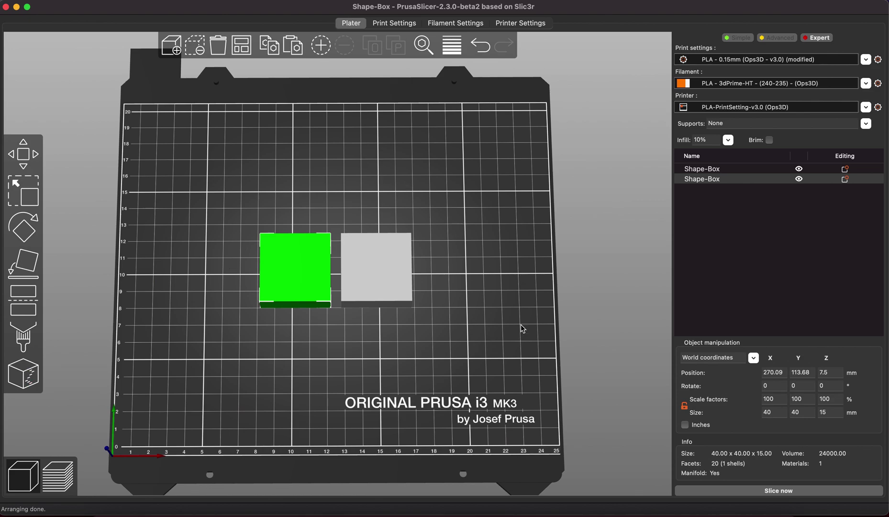
pyautogui.moveTo(504, 328); pyautogui.dragTo(504, 321)
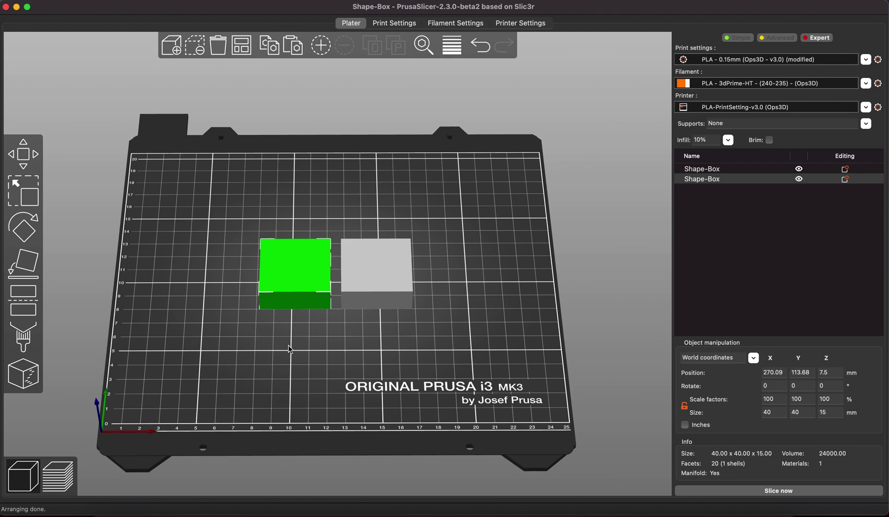
# Step: Undo the arrangement, the moves and the cut to restore the single uncut box
pyautogui.press('super+z')
pyautogui.press('super+z')
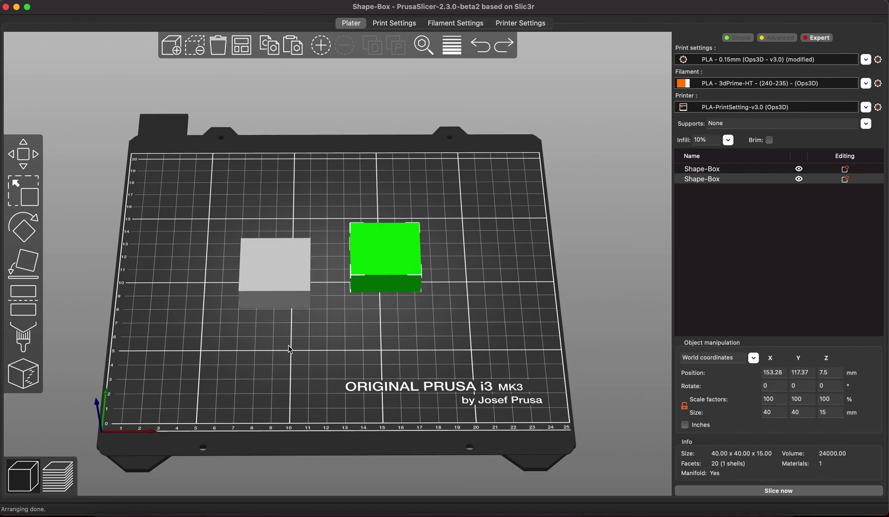
pyautogui.press('super+z')
pyautogui.press('super+z')
pyautogui.press('super+z')
pyautogui.press('super+z')
pyautogui.press('super+z')
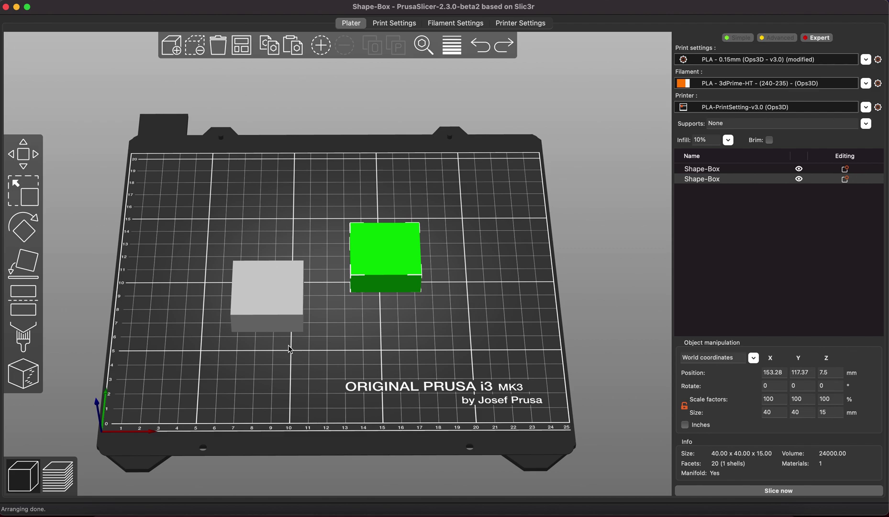
pyautogui.press('super+z')
pyautogui.press('super+z')
pyautogui.press('super+z')
pyautogui.press('super+z')
pyautogui.press('super+z')
pyautogui.press('super+z')
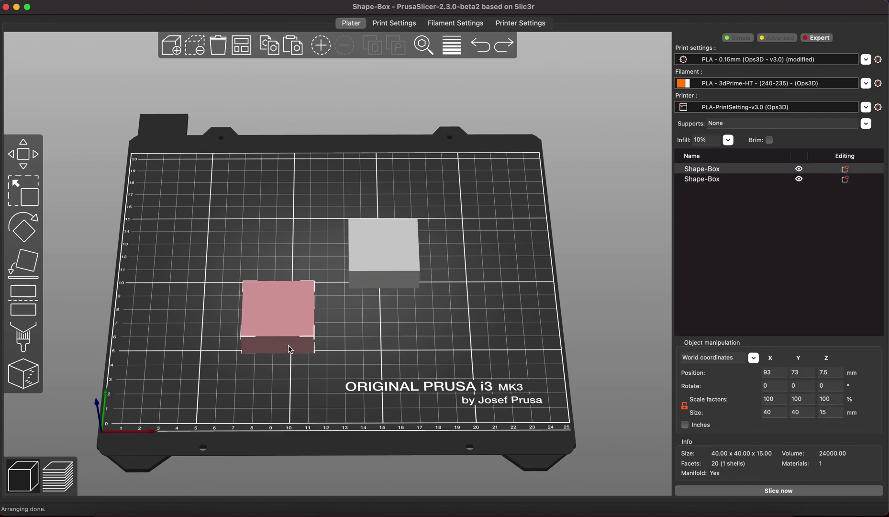
pyautogui.press('super+z')
pyautogui.press('super+z')
pyautogui.press('super+z')
pyautogui.press('super+z')
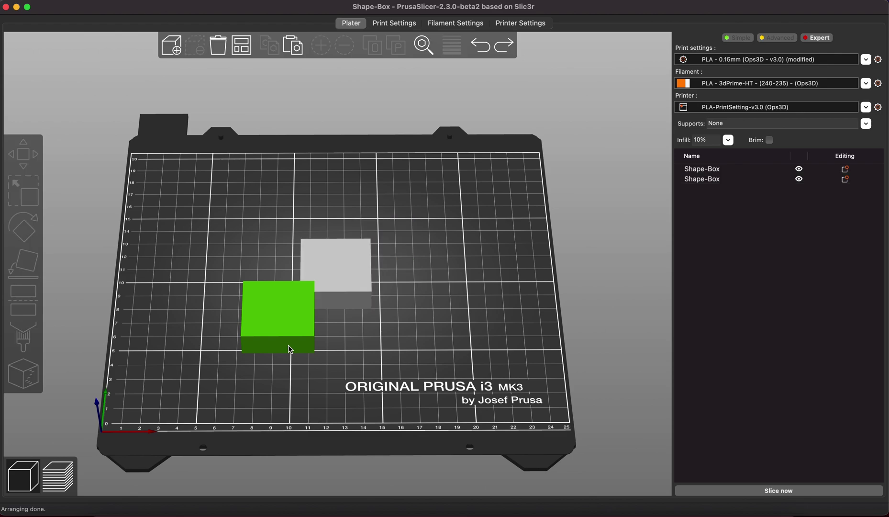
pyautogui.press('super+z')
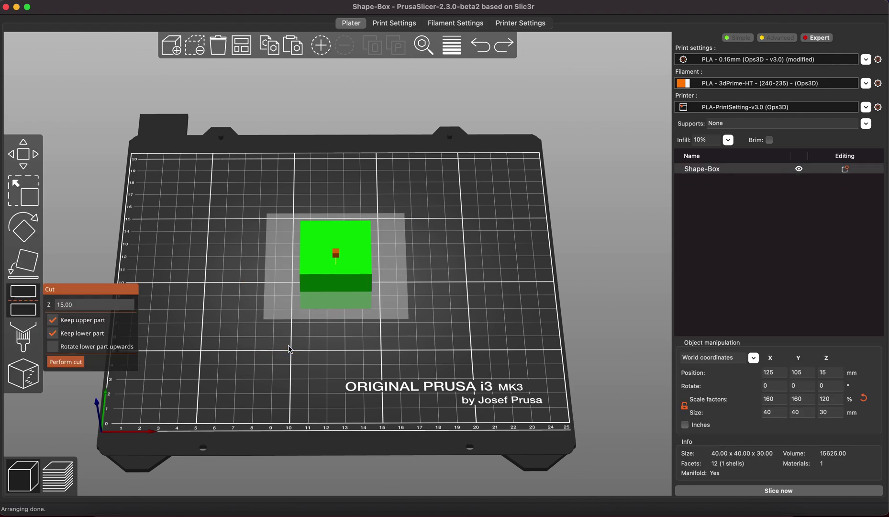
# Step: Rotate the box about the Y axis until it stands tilted on an edge, about 50 x 40 x 48 mm overall
pyautogui.click(432, 397)
pyautogui.moveTo(391, 358); pyautogui.dragTo(367, 331)
pyautogui.click(346, 277)
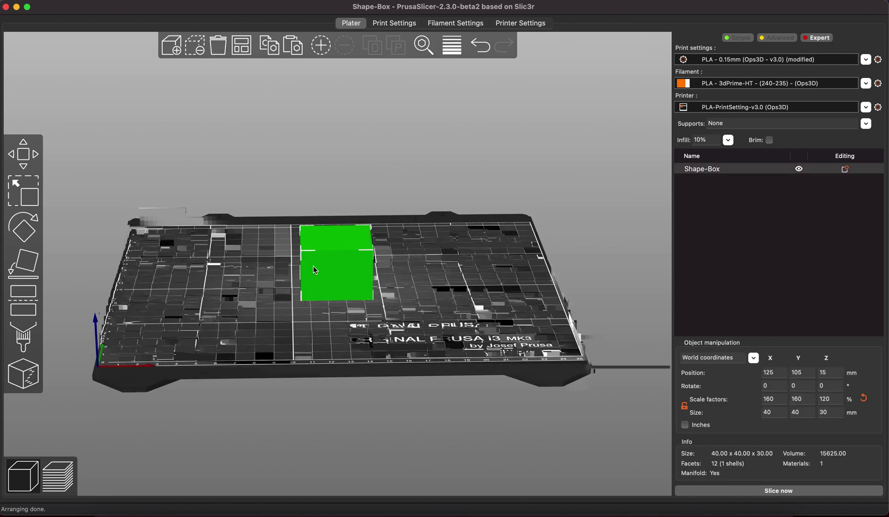
pyautogui.click(22, 228)
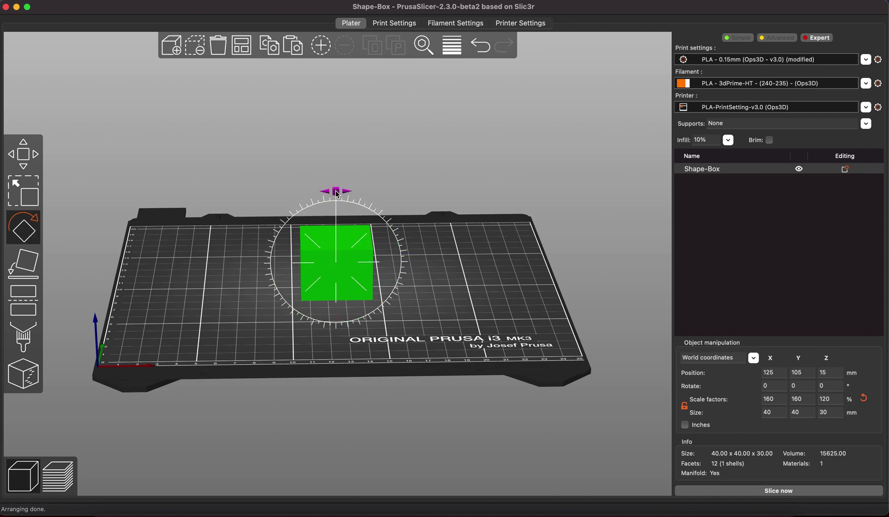
pyautogui.moveTo(336, 192); pyautogui.dragTo(393, 199)
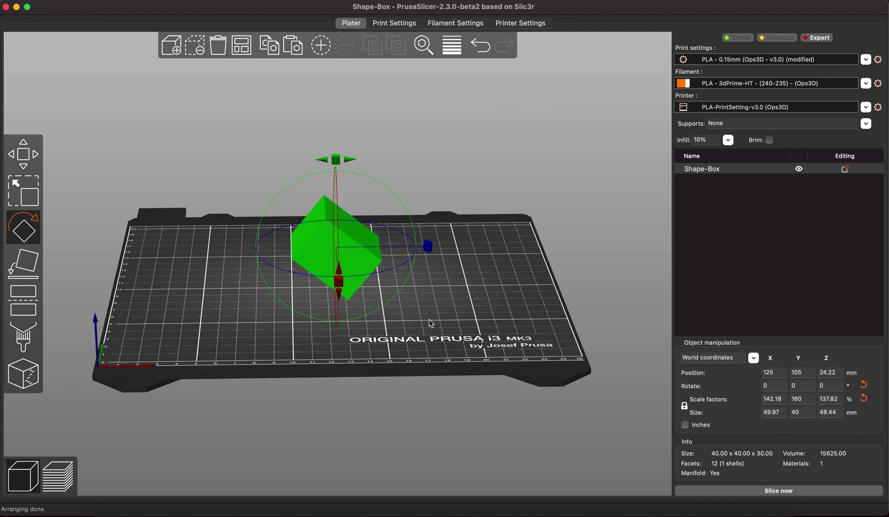
pyautogui.click(359, 168)
pyautogui.press('super+a')
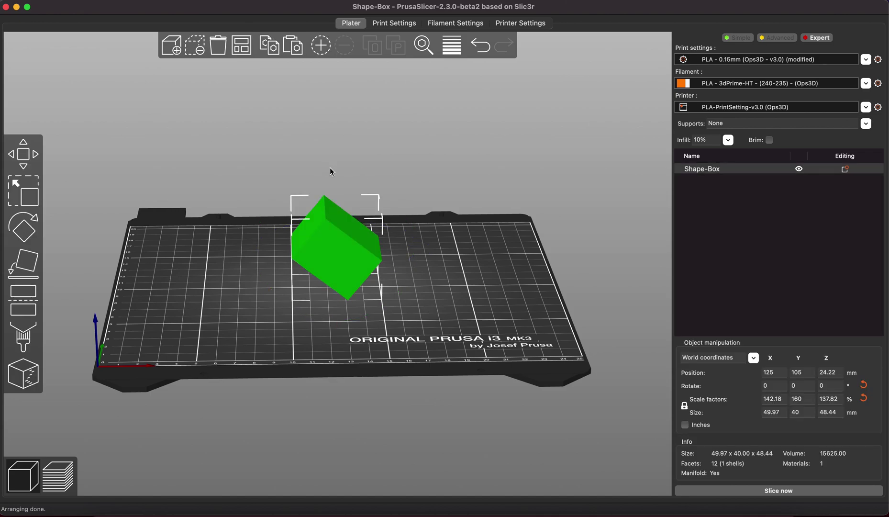
# Step: Cut the tilted box at Z 24.22, keeping both the upper and lower parts
pyautogui.click(24, 308)
pyautogui.moveTo(311, 335); pyautogui.dragTo(312, 334)
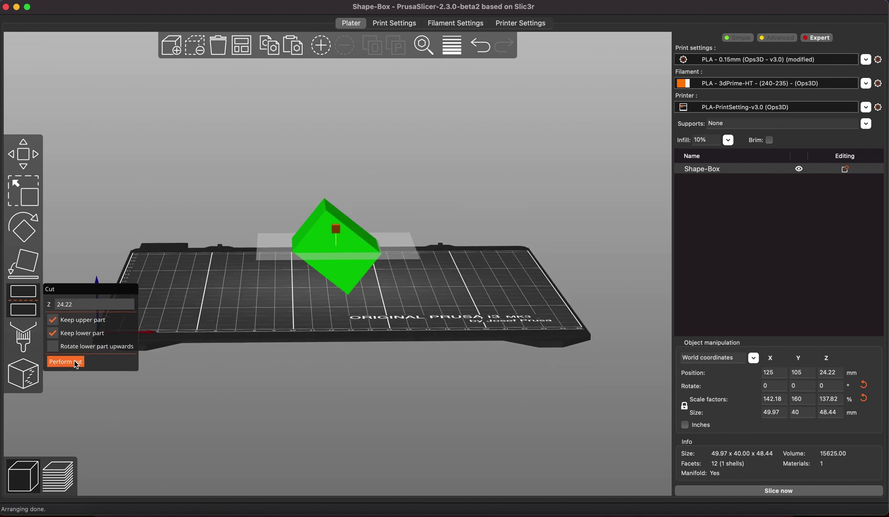
pyautogui.click(75, 363)
pyautogui.moveTo(503, 312); pyautogui.dragTo(502, 321)
pyautogui.moveTo(474, 358); pyautogui.dragTo(476, 353)
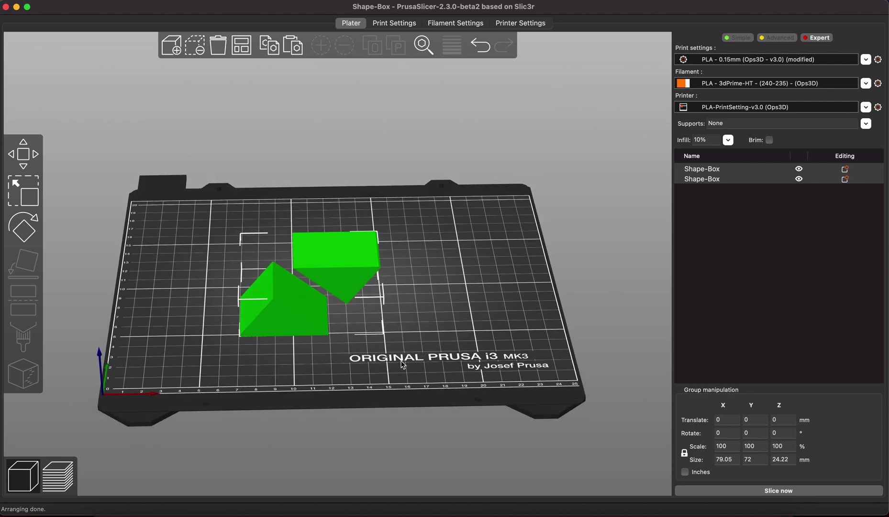
# Step: Inspect the two angled pieces and auto-arrange them on the bed
pyautogui.moveTo(403, 365); pyautogui.dragTo(271, 313)
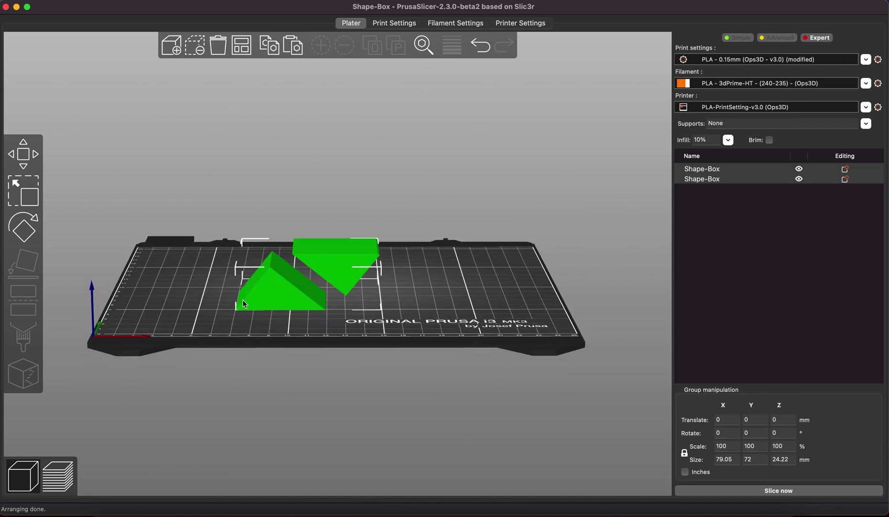
pyautogui.moveTo(350, 339); pyautogui.dragTo(329, 293)
pyautogui.press('0')
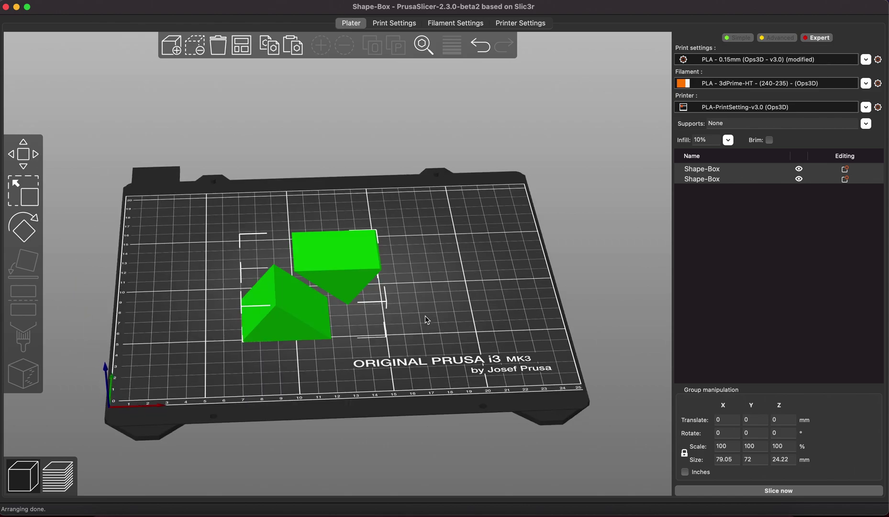
pyautogui.moveTo(426, 316); pyautogui.dragTo(429, 314)
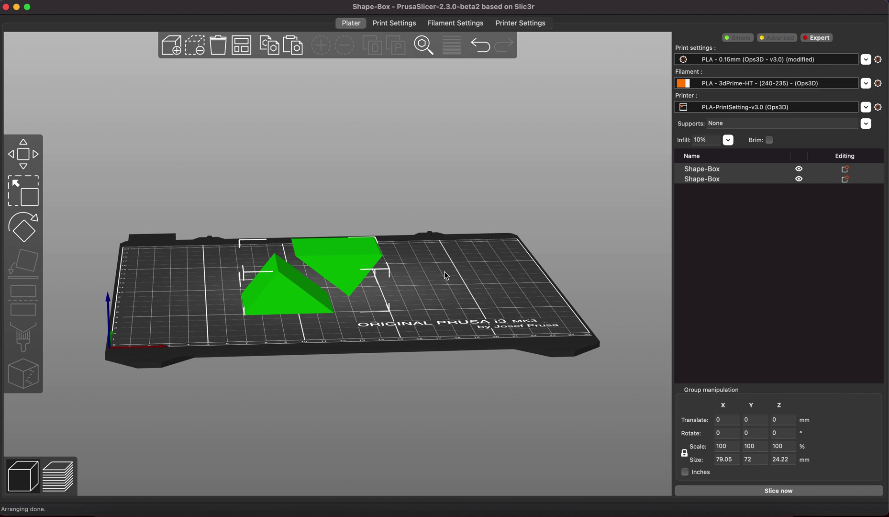
pyautogui.moveTo(442, 292); pyautogui.dragTo(440, 303)
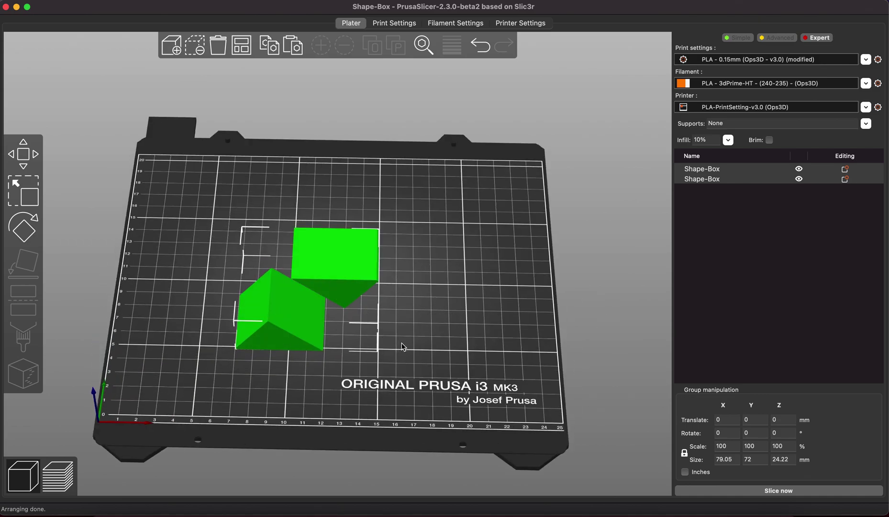
pyautogui.click(245, 48)
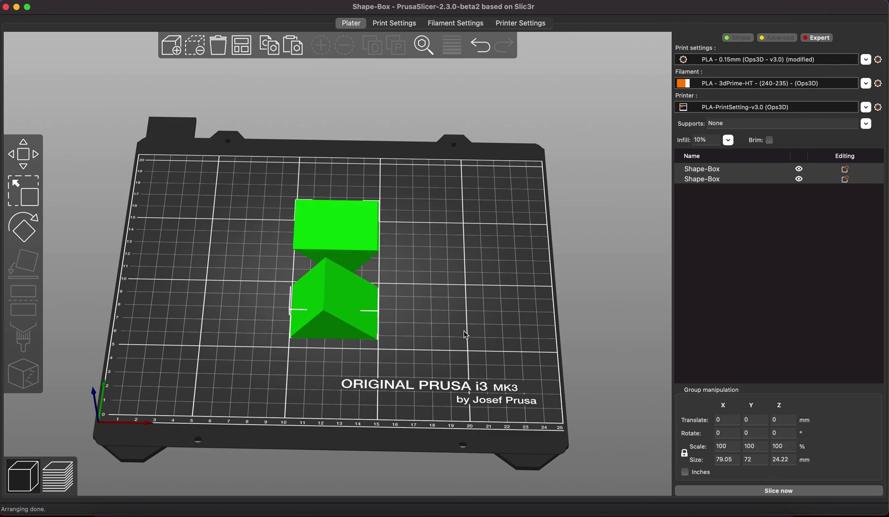
pyautogui.moveTo(465, 335)
pyautogui.mouseDown()
pyautogui.moveTo(440, 332)
pyautogui.moveTo(476, 332)
pyautogui.moveTo(467, 314)
pyautogui.moveTo(464, 325)
pyautogui.mouseUp()
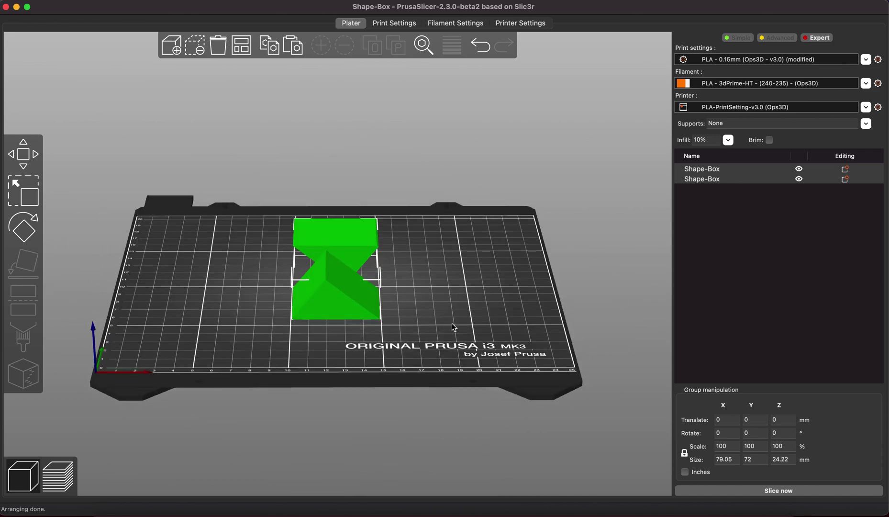
# Step: Undo the arrangement, the angled cut and the rotation of the box
pyautogui.press('super+z')
pyautogui.press('super+z')
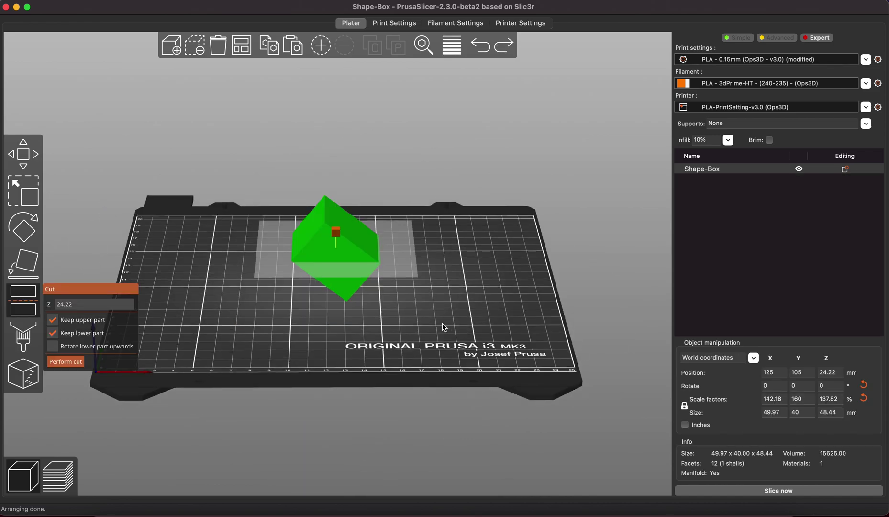
pyautogui.click(353, 300)
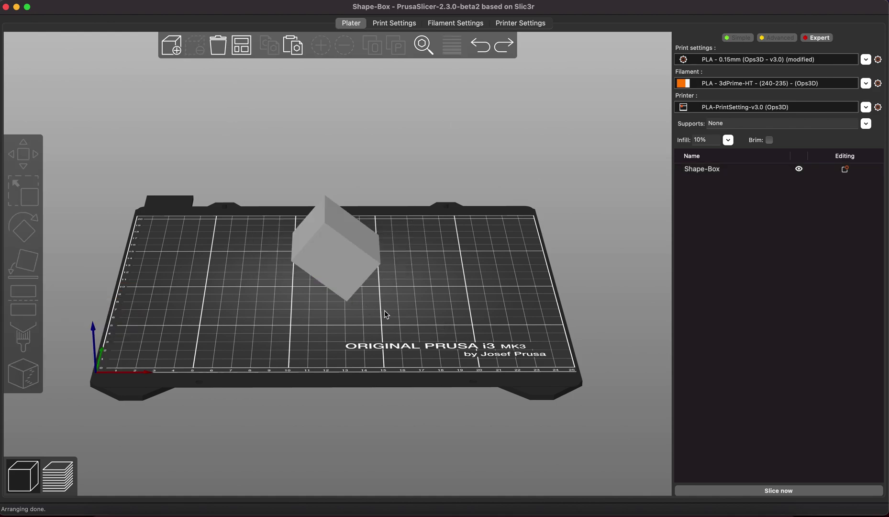
pyautogui.press('super+z')
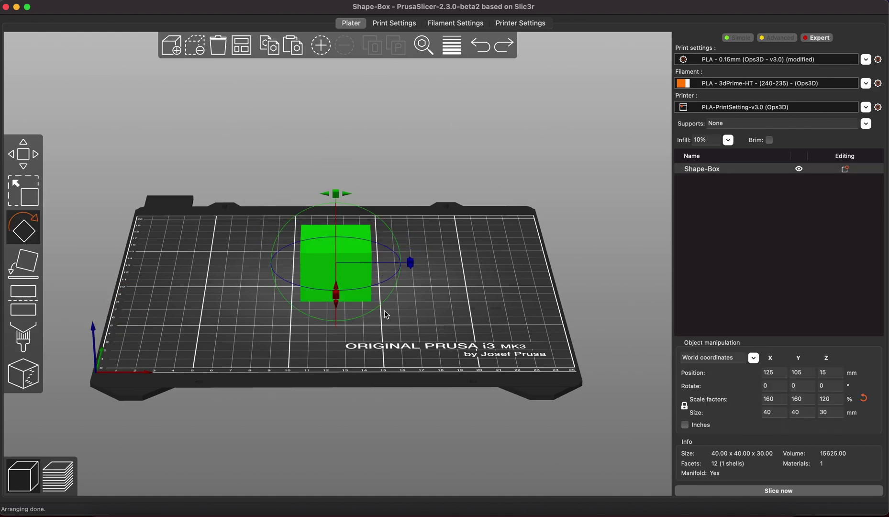
pyautogui.click(455, 320)
pyautogui.moveTo(455, 320)
pyautogui.mouseDown()
pyautogui.moveTo(448, 324)
pyautogui.moveTo(459, 318)
pyautogui.moveTo(459, 327)
pyautogui.mouseUp()
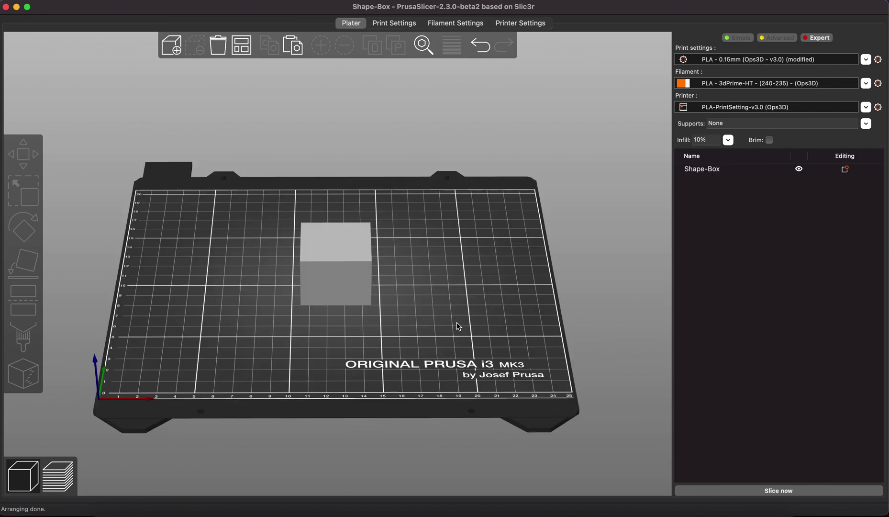
pyautogui.moveTo(458, 328); pyautogui.dragTo(413, 319)
pyautogui.click(308, 259)
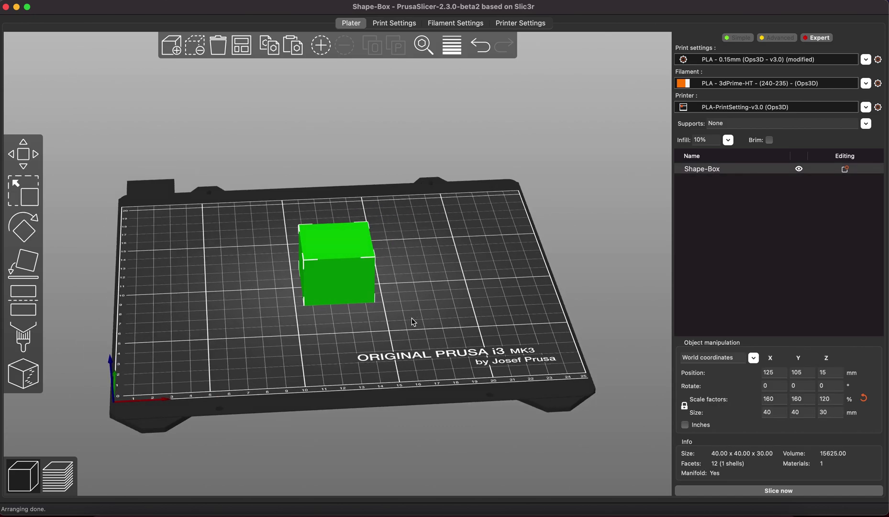
pyautogui.scroll(4, 414, 323)
pyautogui.scroll(-2, 414, 323)
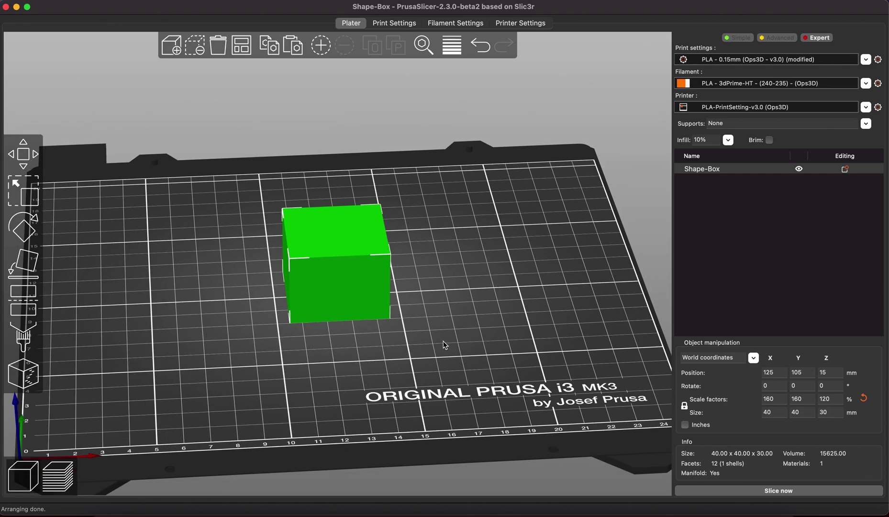
pyautogui.click(447, 322)
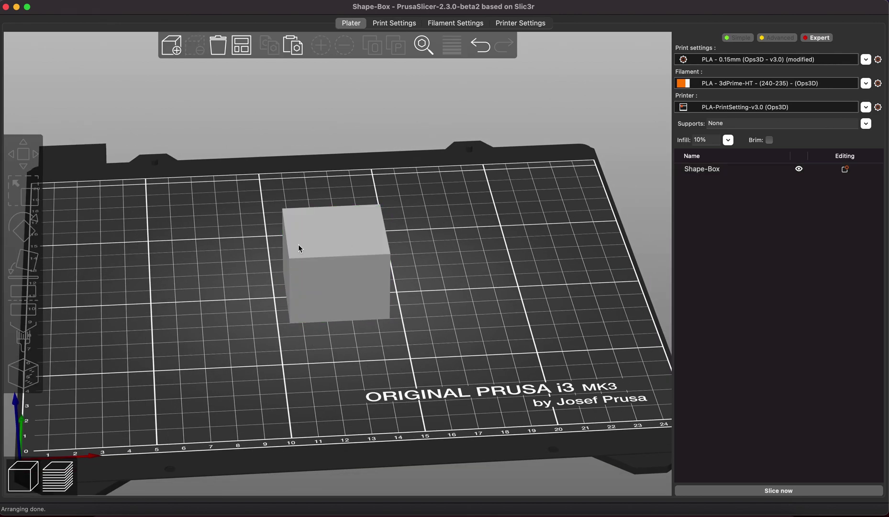
pyautogui.moveTo(482, 351); pyautogui.dragTo(481, 348)
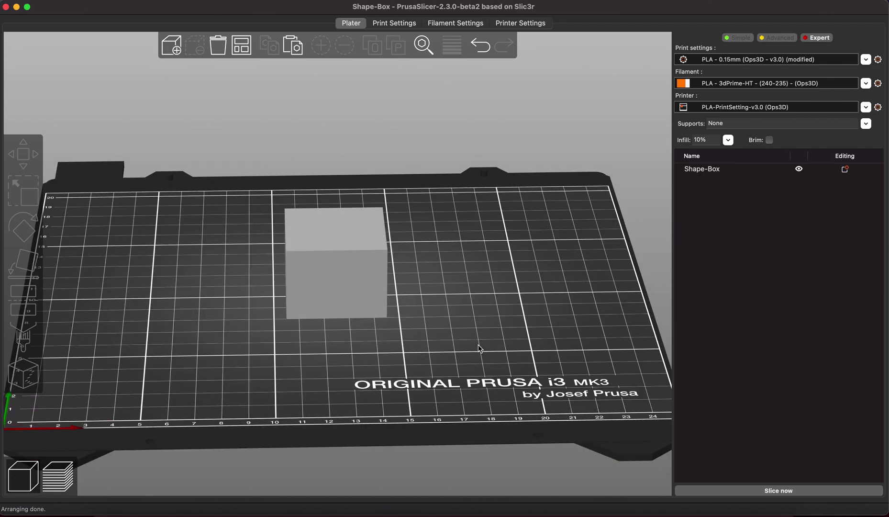
# Step: Examine the options for editing the box, including the shapes available as modifiers
pyautogui.rightClick(363, 276)
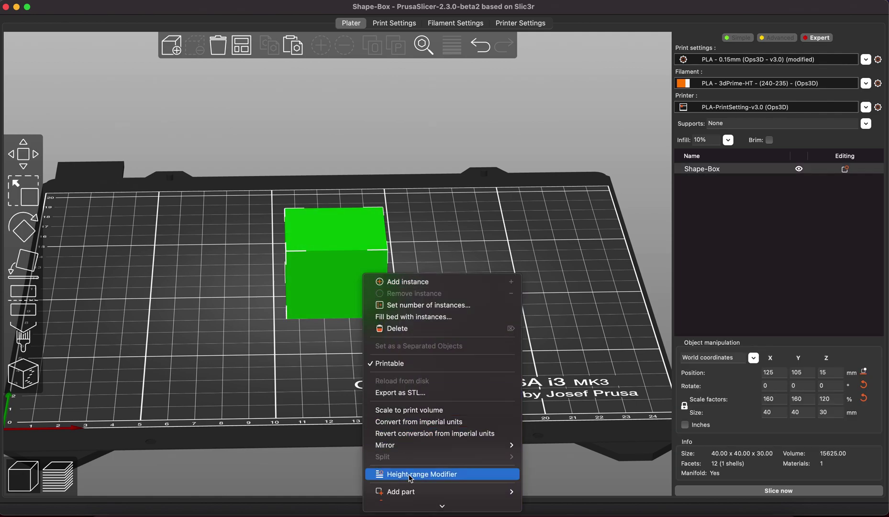
pyautogui.moveTo(431, 509)
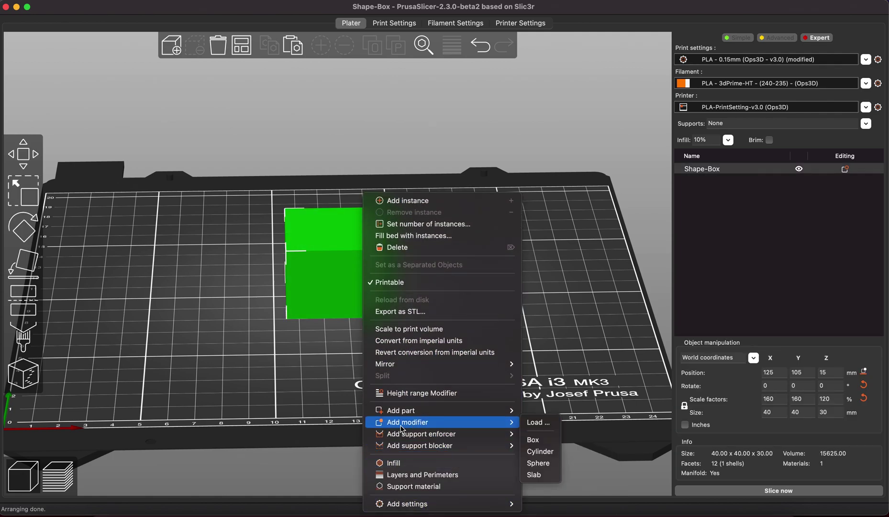
pyautogui.click(558, 320)
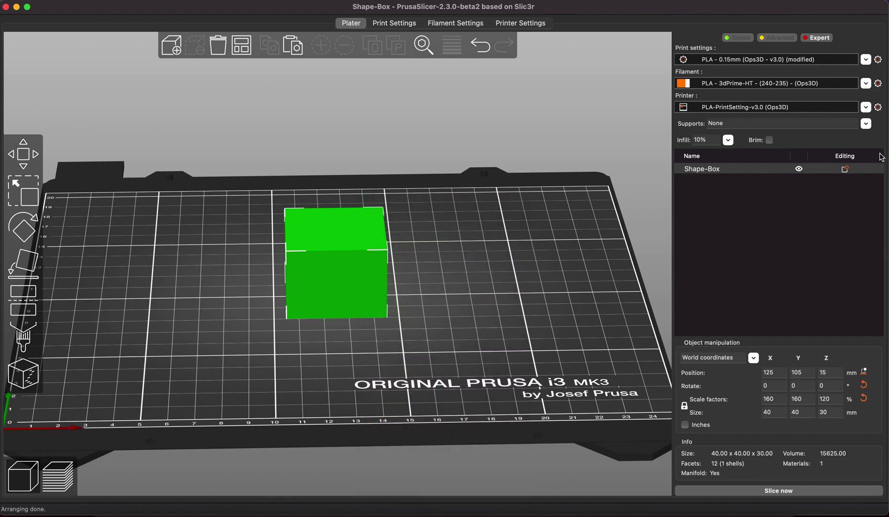
pyautogui.click(847, 170)
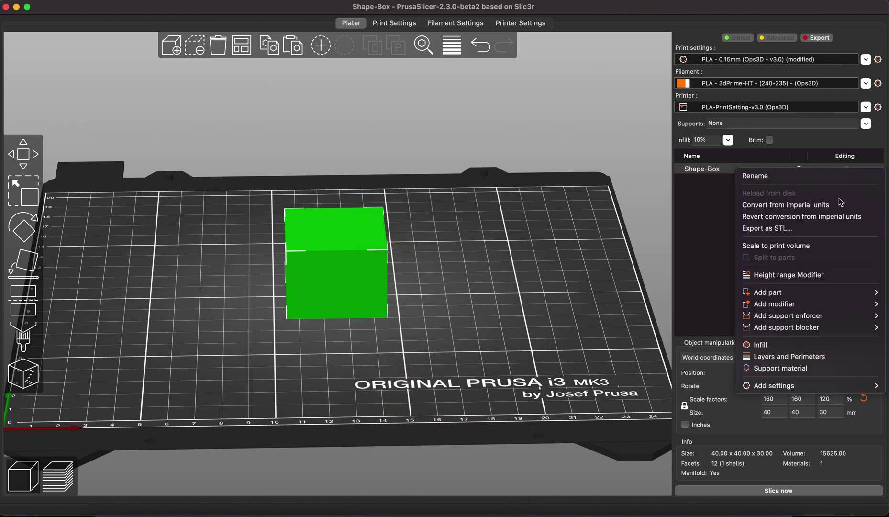
pyautogui.moveTo(805, 306)
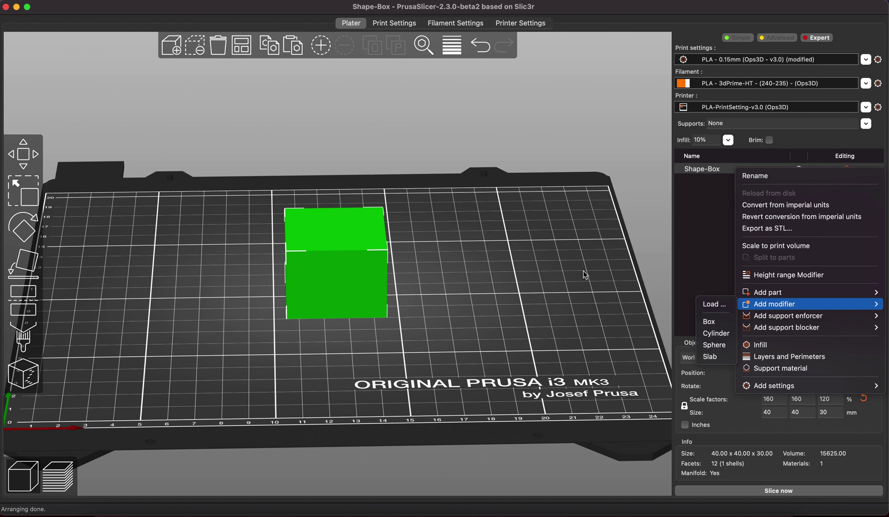
pyautogui.click(482, 281)
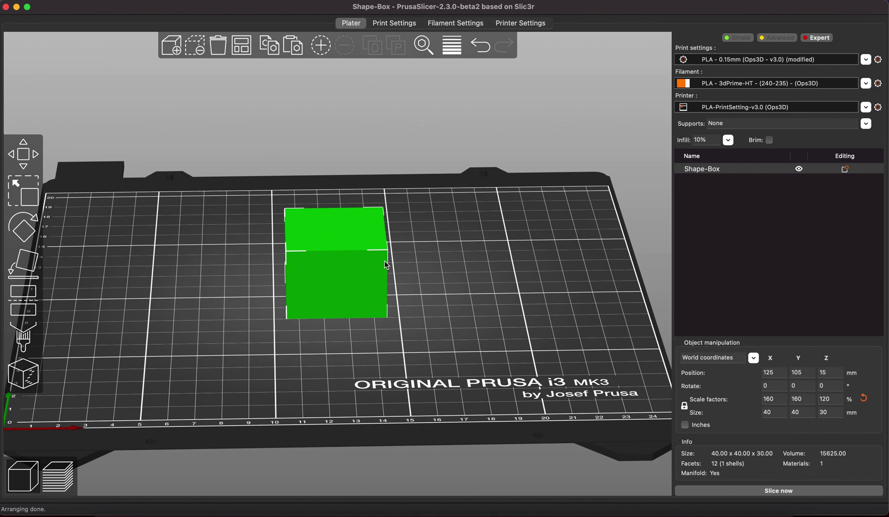
pyautogui.rightClick(344, 264)
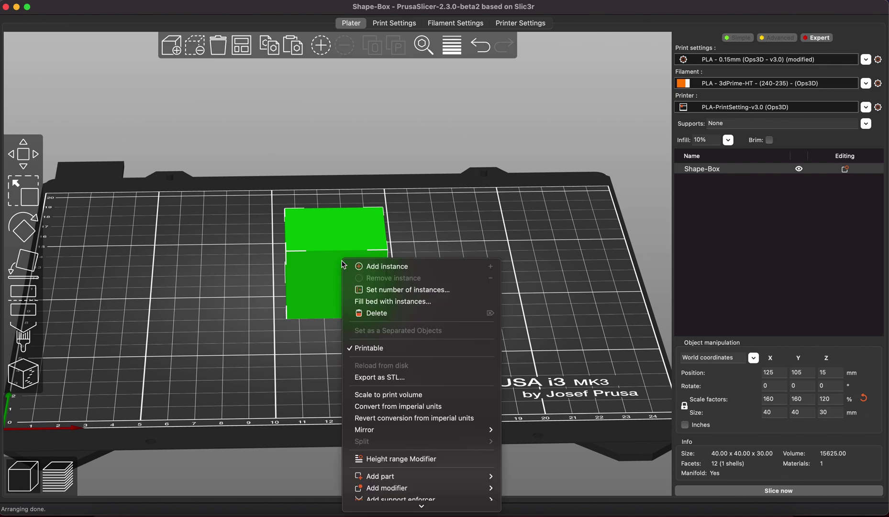
pyautogui.click(409, 227)
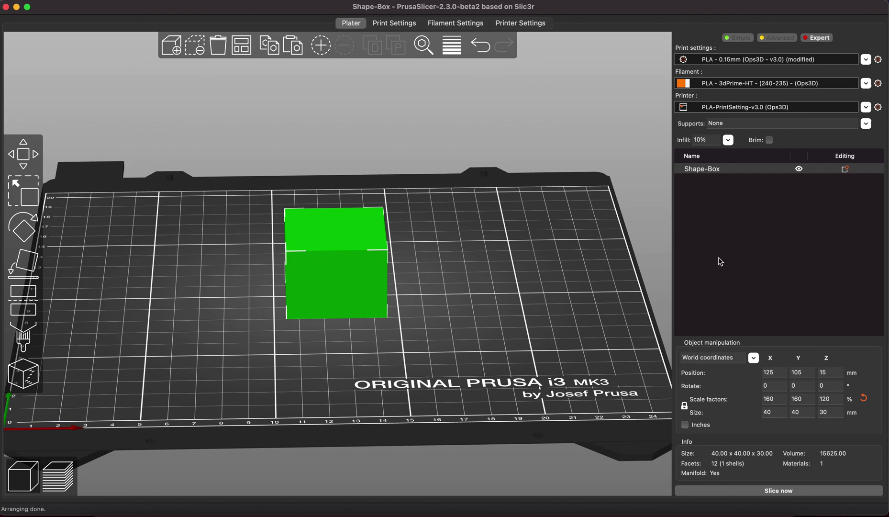
pyautogui.click(846, 170)
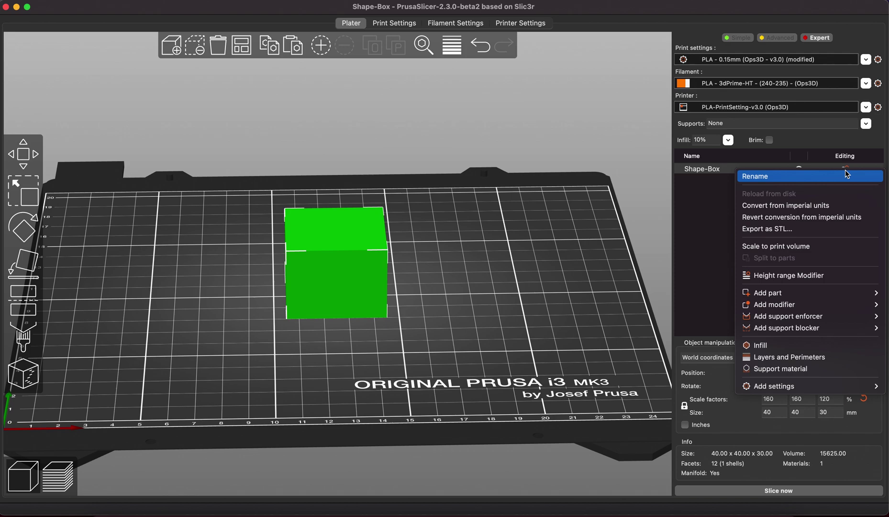
pyautogui.moveTo(802, 305)
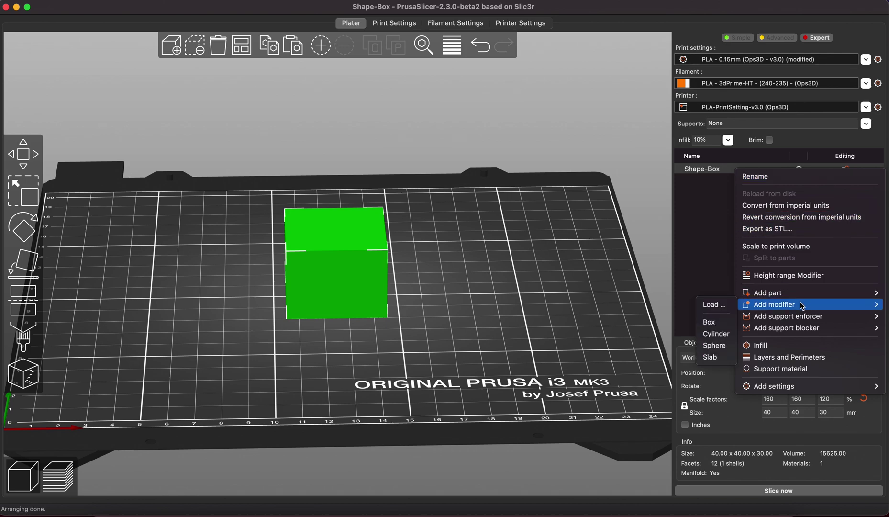
pyautogui.click(723, 167)
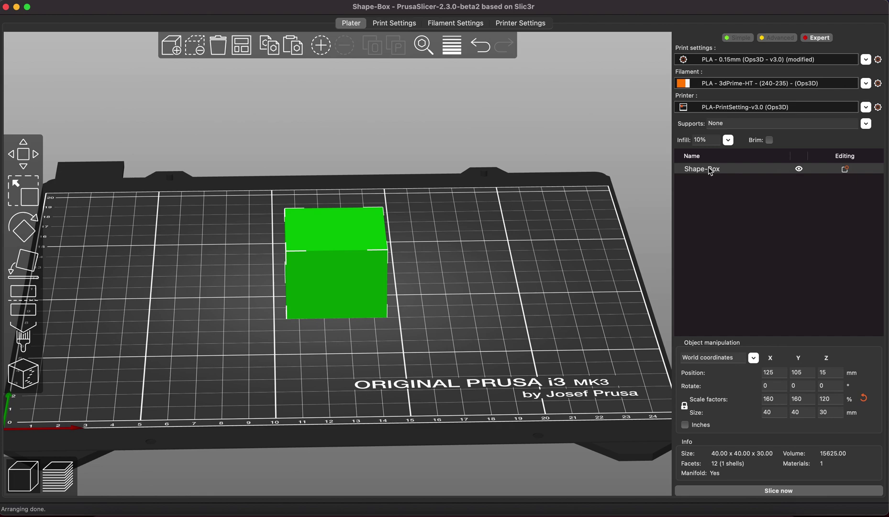
# Step: Add a generic box modifier to the Shape-Box object
pyautogui.click(845, 169)
pyautogui.moveTo(802, 307)
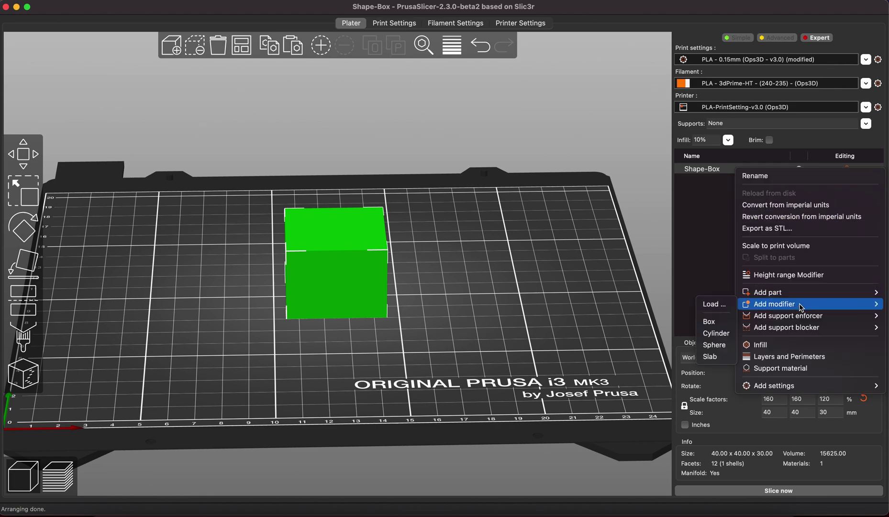
pyautogui.click(715, 322)
pyautogui.scroll(-2, 556, 327)
pyautogui.scroll(1, 555, 327)
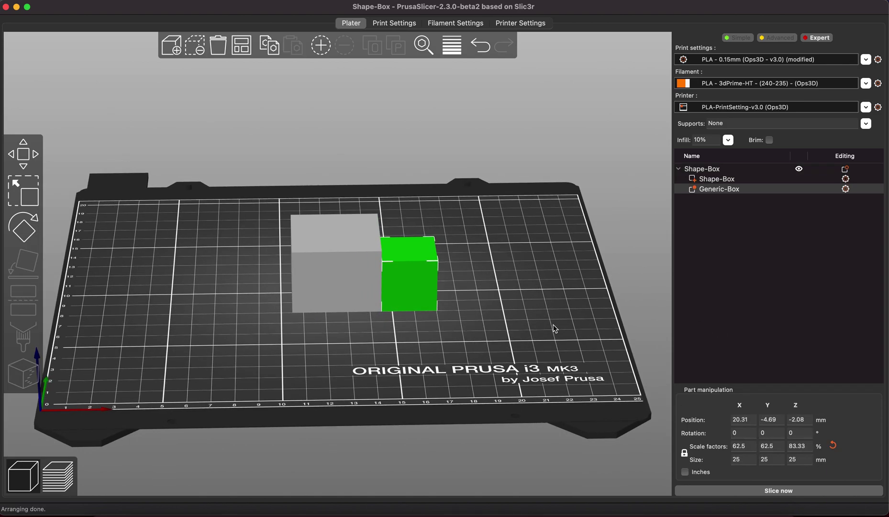
pyautogui.scroll(-1, 555, 326)
pyautogui.click(474, 287)
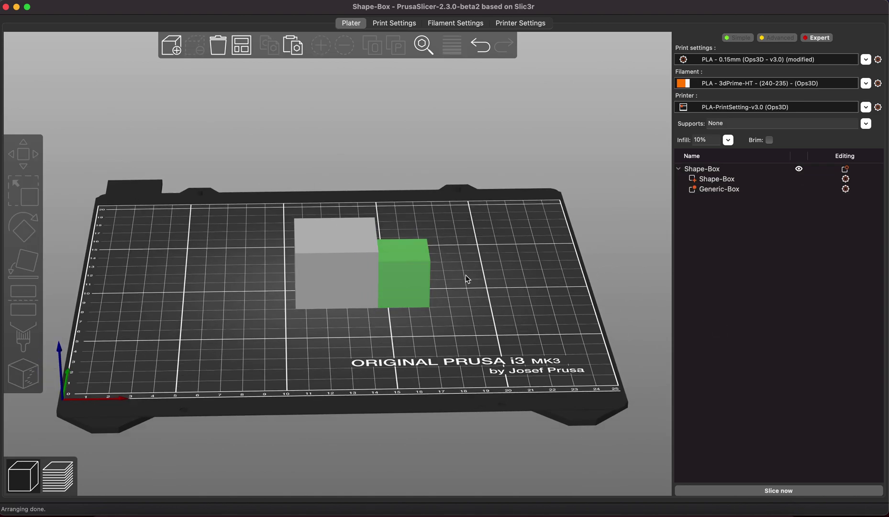
# Step: Move the box modifier inside the main box, to about X -3.3, Y 2.5 mm relative to it
pyautogui.rightClick(466, 277)
pyautogui.click(466, 253)
pyautogui.press('1')
pyautogui.moveTo(391, 267); pyautogui.dragTo(336, 260)
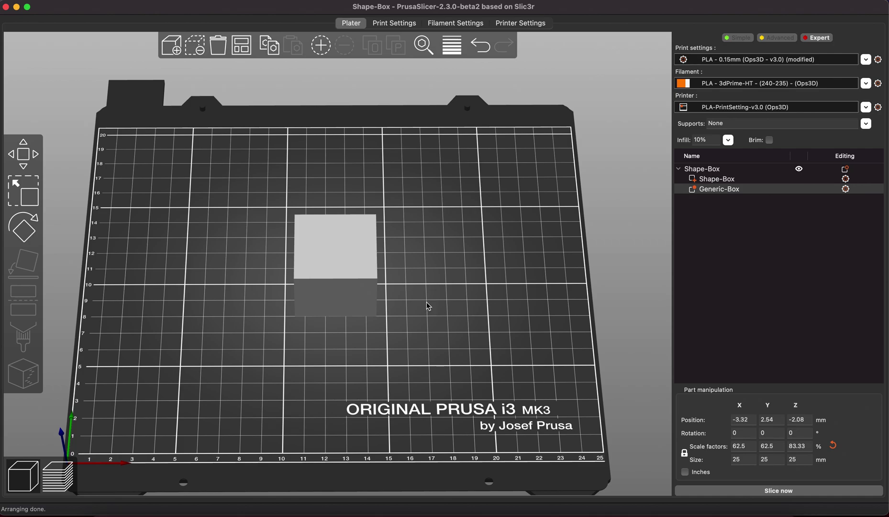
# Step: Scale the box modifier to about 55.3 mm in X and 46.7 mm in Y
pyautogui.moveTo(425, 302); pyautogui.dragTo(432, 296)
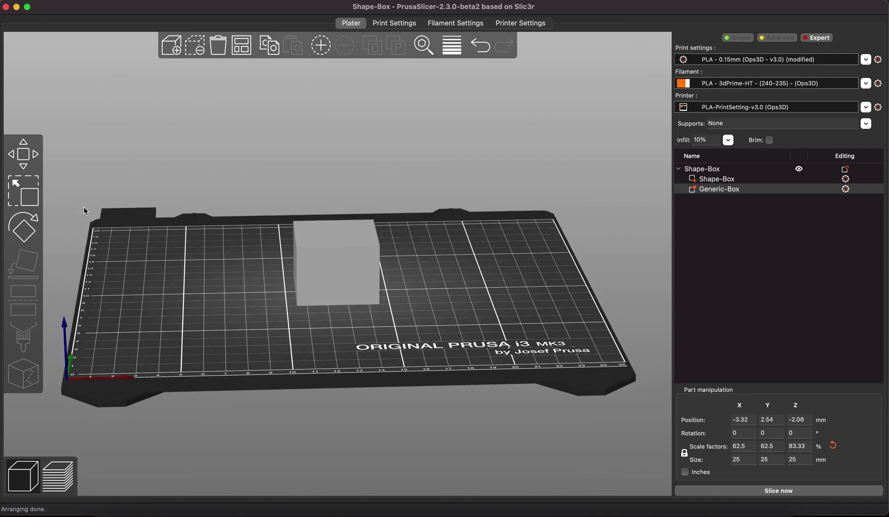
pyautogui.click(22, 190)
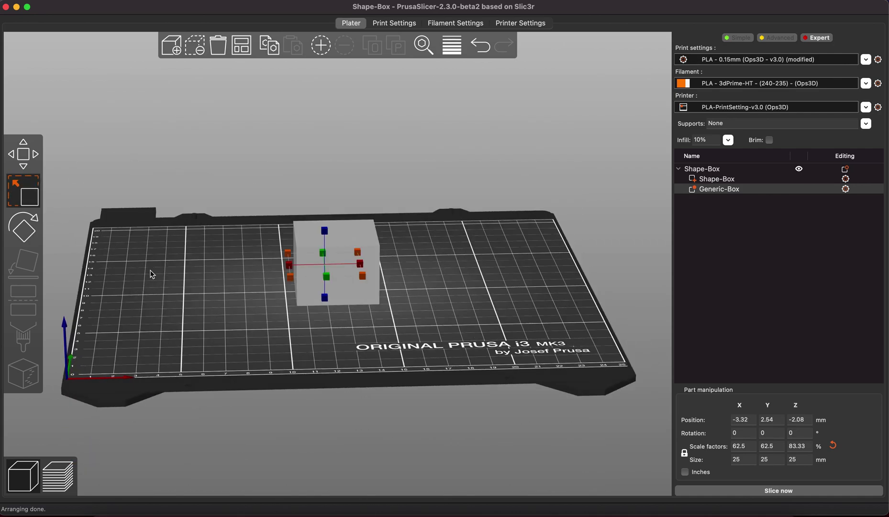
pyautogui.moveTo(149, 266); pyautogui.dragTo(149, 274)
pyautogui.moveTo(291, 268); pyautogui.dragTo(247, 269)
pyautogui.moveTo(369, 338); pyautogui.dragTo(368, 371)
pyautogui.moveTo(324, 290); pyautogui.dragTo(327, 339)
# Step: Shift the box modifier to about X -0.8, Y 0.6 mm and reduce its height to about 17 mm
pyautogui.moveTo(471, 348); pyautogui.dragTo(283, 288)
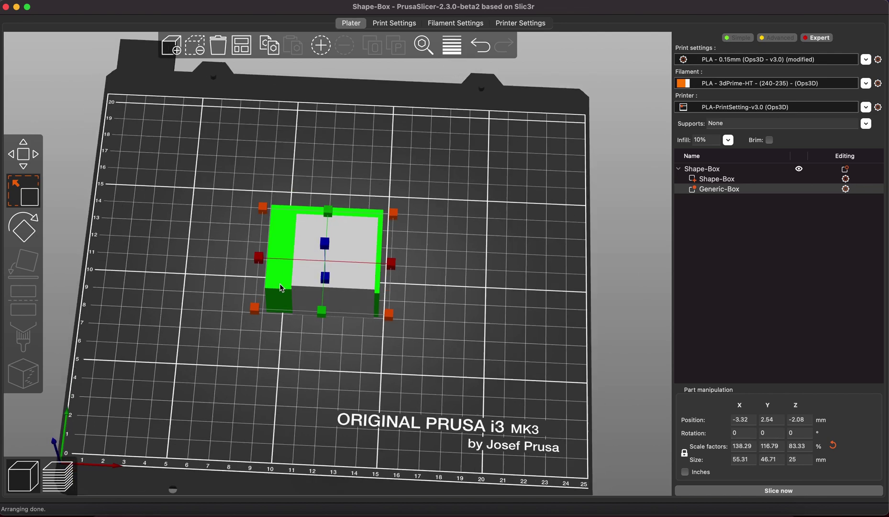
pyautogui.moveTo(282, 253); pyautogui.dragTo(290, 258)
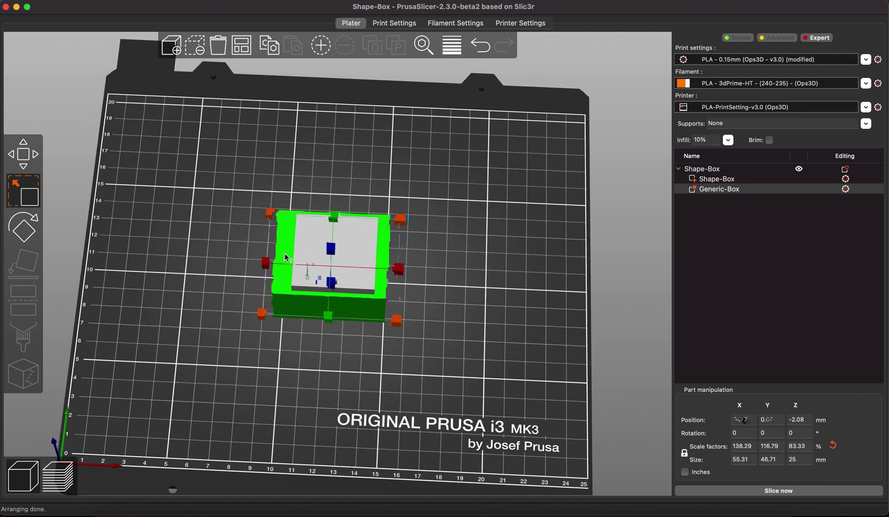
pyautogui.moveTo(397, 375); pyautogui.dragTo(389, 344)
pyautogui.moveTo(337, 303); pyautogui.dragTo(335, 292)
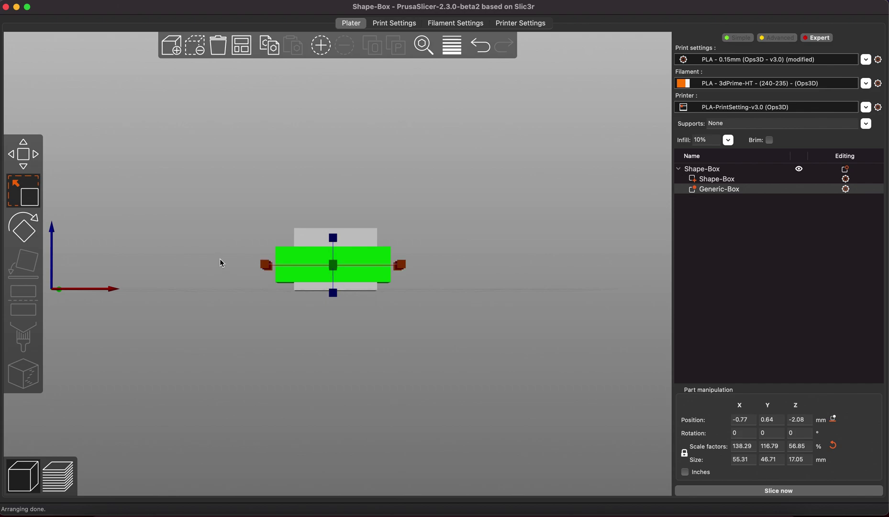
# Step: Move the box modifier along X and Z to about X 0.45, Z -0.1 mm, around the middle of the main box
pyautogui.click(24, 159)
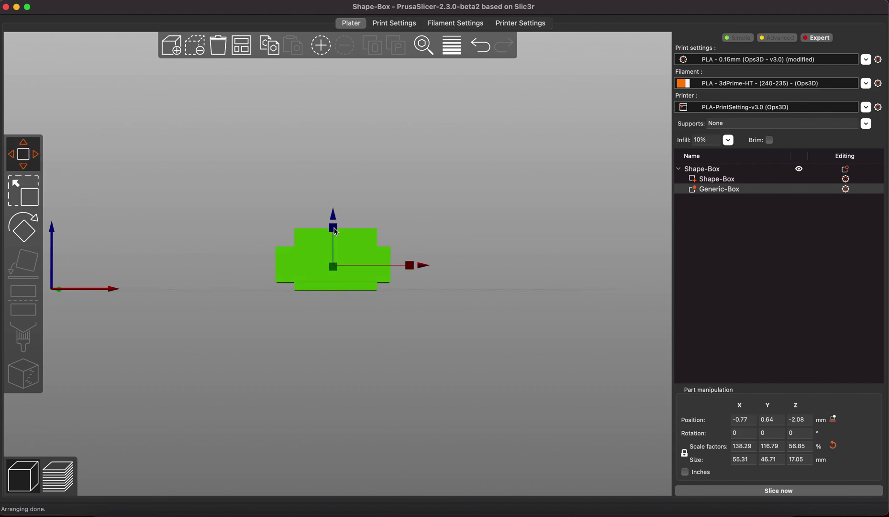
pyautogui.moveTo(335, 233); pyautogui.dragTo(337, 227)
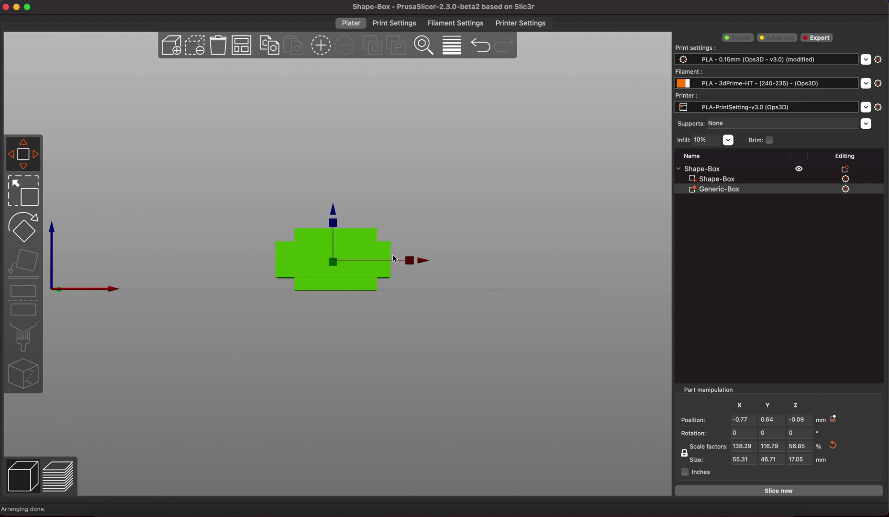
pyautogui.moveTo(406, 261); pyautogui.dragTo(415, 266)
pyautogui.moveTo(473, 282)
pyautogui.mouseDown()
pyautogui.moveTo(471, 312)
pyautogui.moveTo(478, 293)
pyautogui.mouseUp()
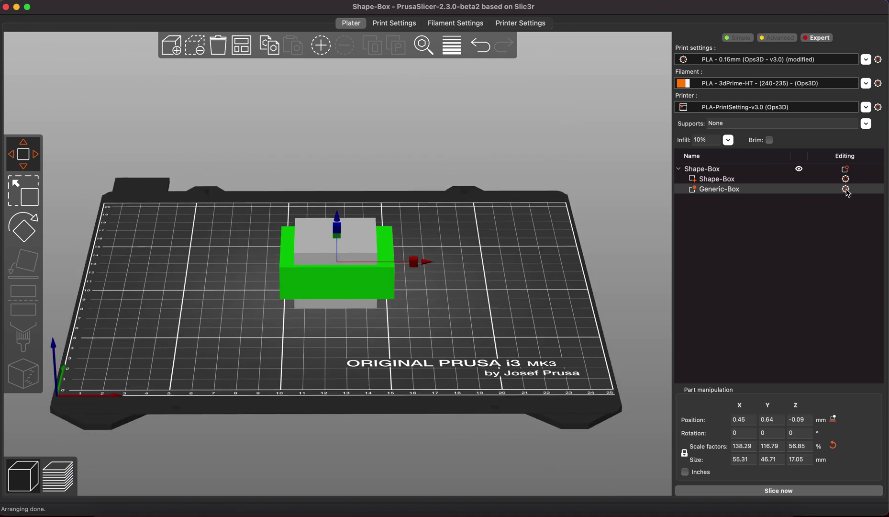
# Step: Add infill settings to the box modifier with a 30% fill density and the Gyroid fill pattern
pyautogui.click(846, 189)
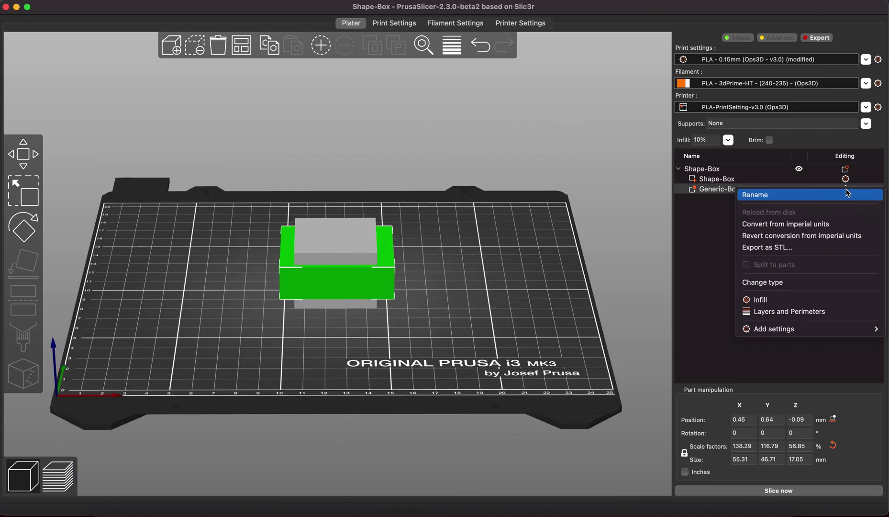
pyautogui.click(766, 301)
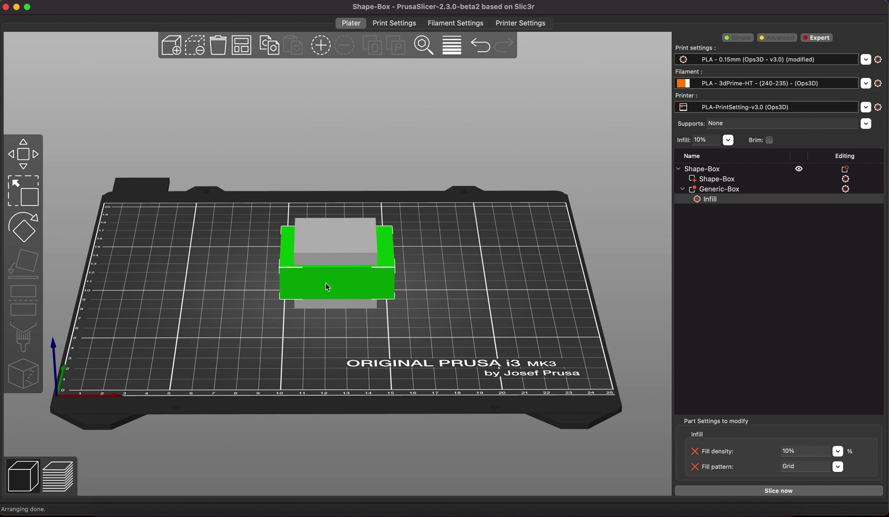
pyautogui.moveTo(358, 276); pyautogui.dragTo(349, 294)
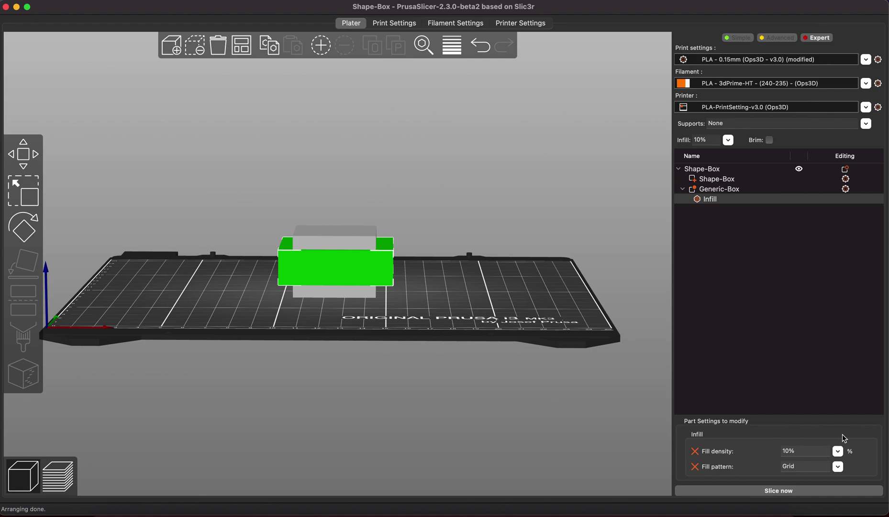
pyautogui.click(838, 452)
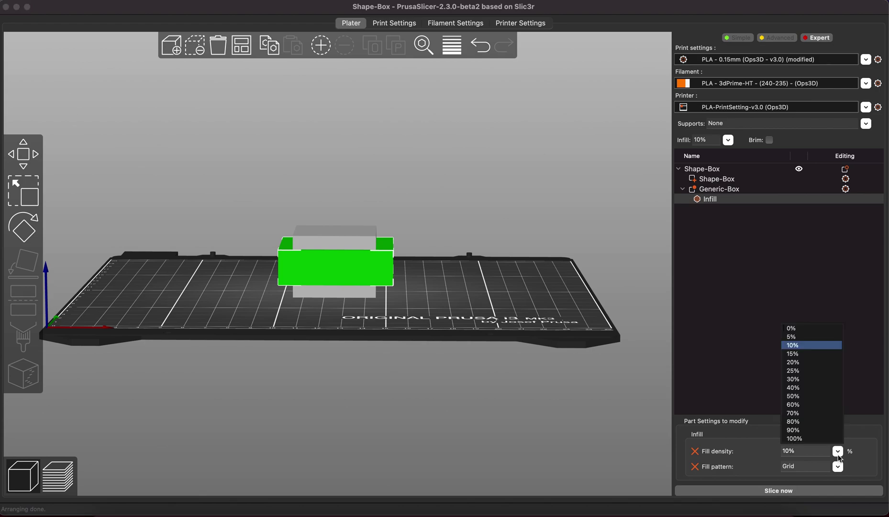
pyautogui.click(805, 380)
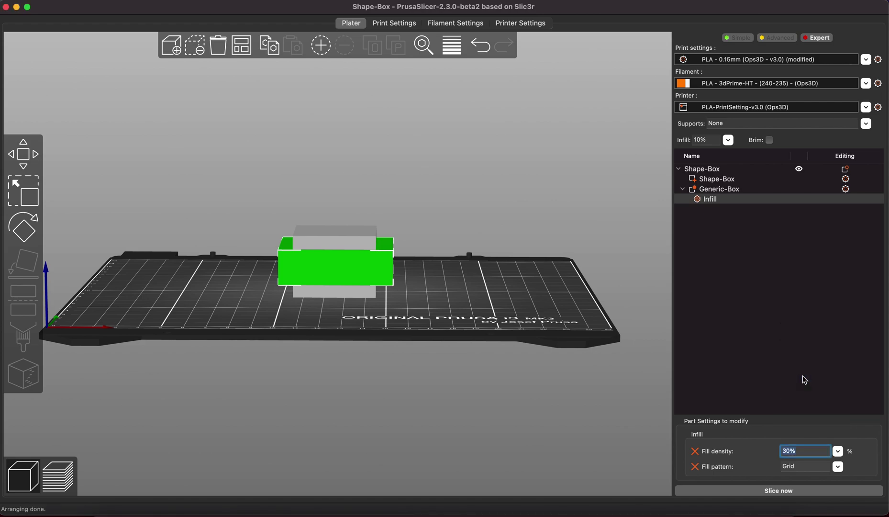
pyautogui.click(839, 469)
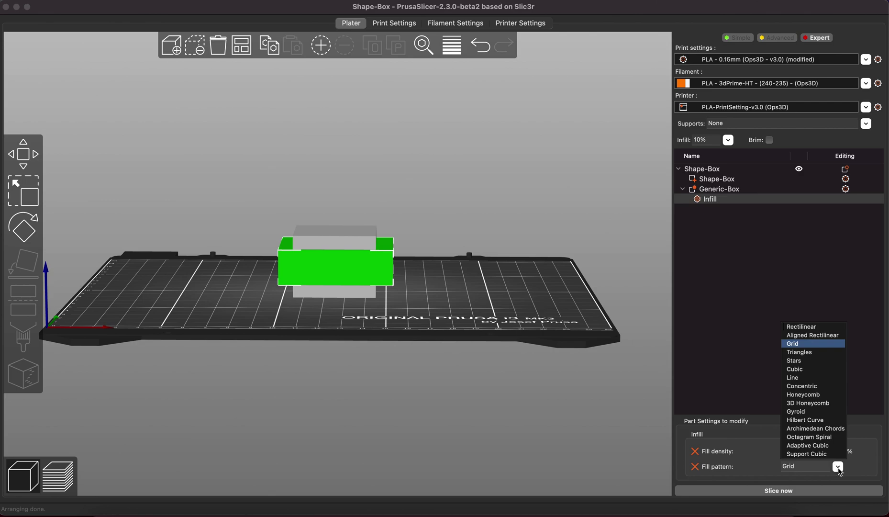
pyautogui.click(808, 411)
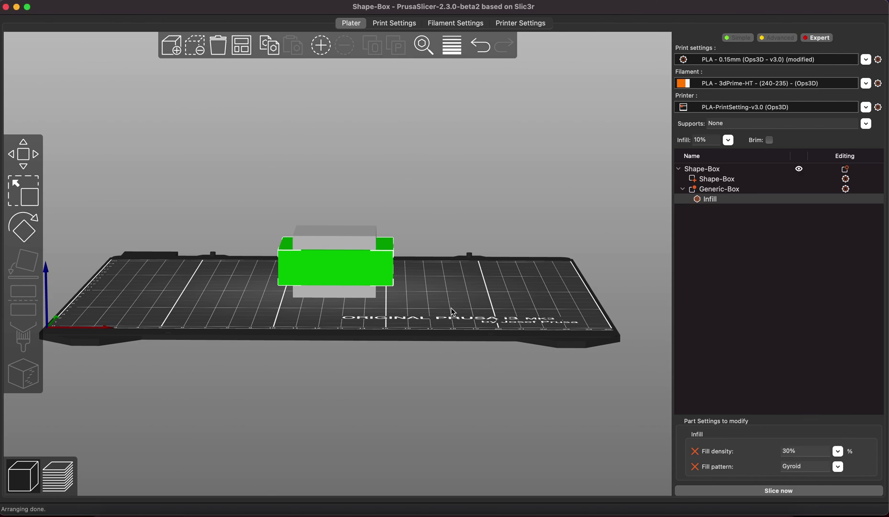
# Step: Slice the model and examine the infill of the layers inside, above and below the modifier, down to about 3.2 mm
pyautogui.moveTo(451, 307); pyautogui.dragTo(451, 311)
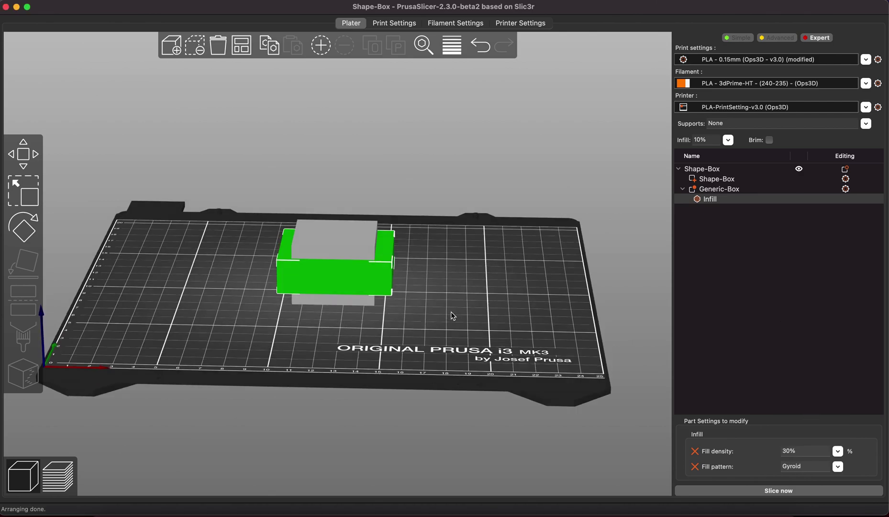
pyautogui.click(823, 491)
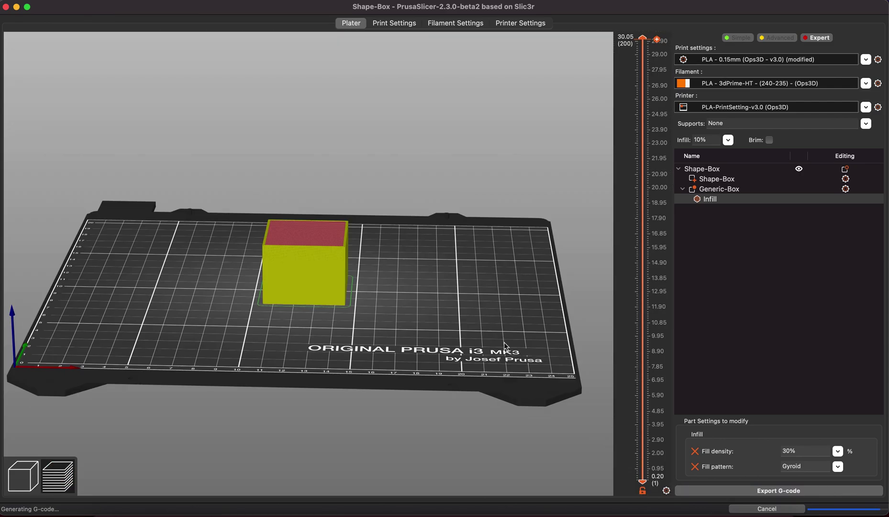
pyautogui.moveTo(506, 348); pyautogui.dragTo(527, 307)
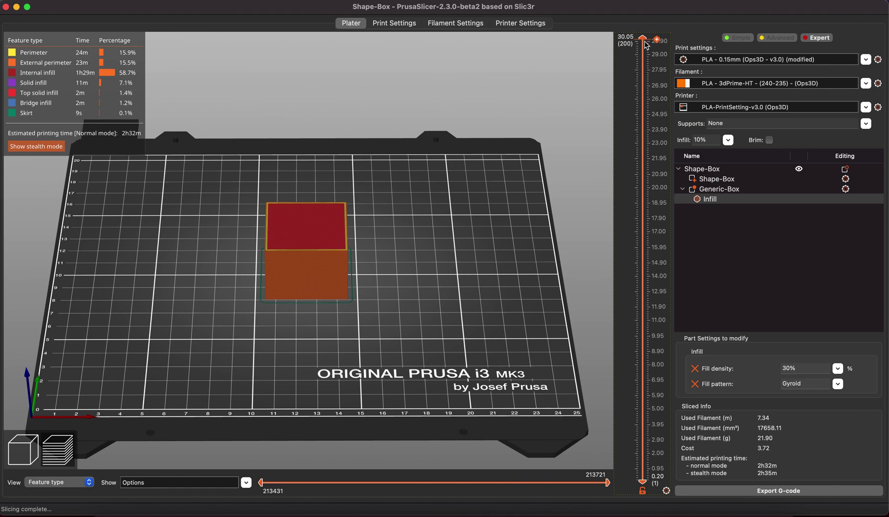
pyautogui.moveTo(643, 38); pyautogui.dragTo(644, 138)
pyautogui.press('z')
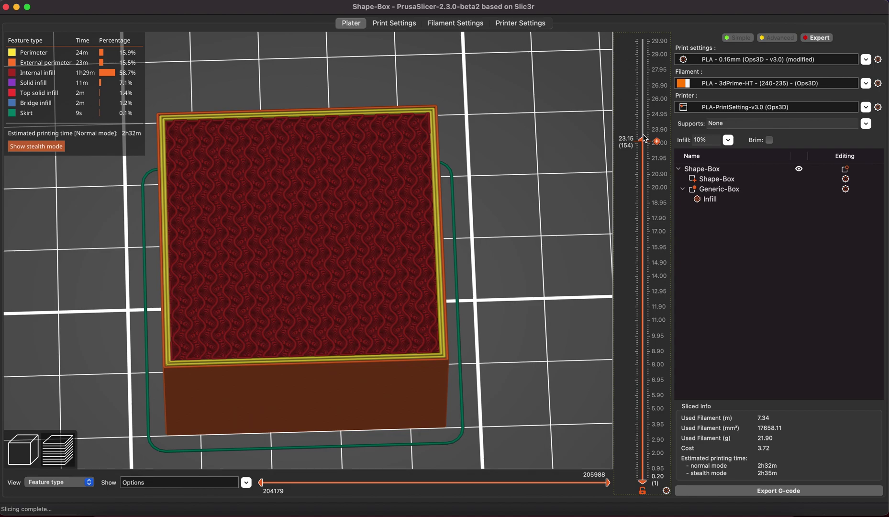
pyautogui.scroll(9, 642, 148)
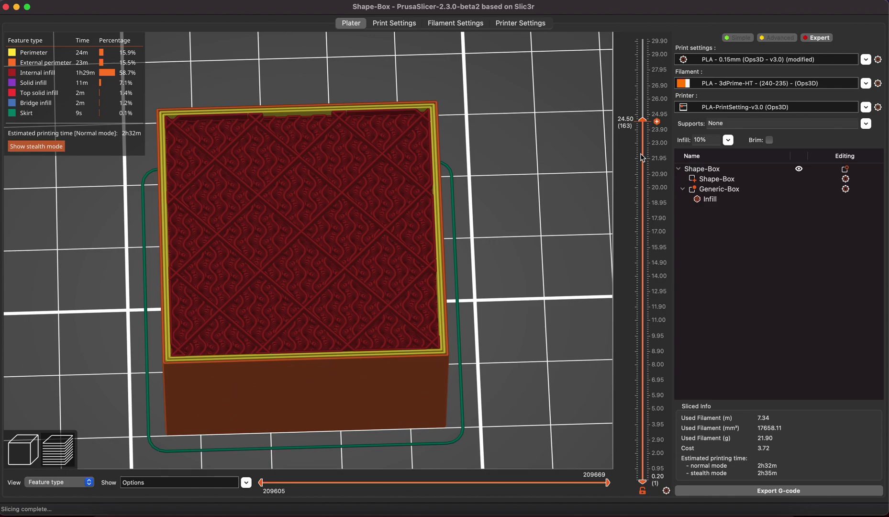
pyautogui.moveTo(642, 157); pyautogui.dragTo(642, 435)
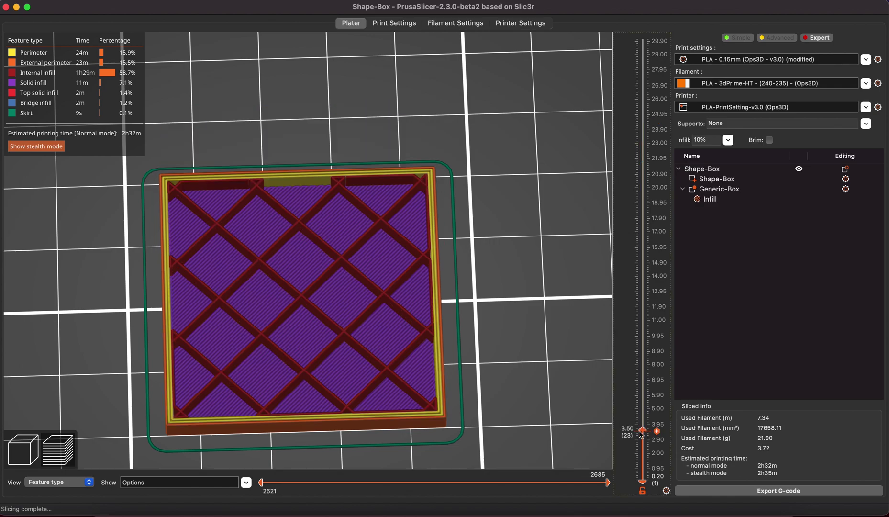
pyautogui.scroll(-2, 647, 439)
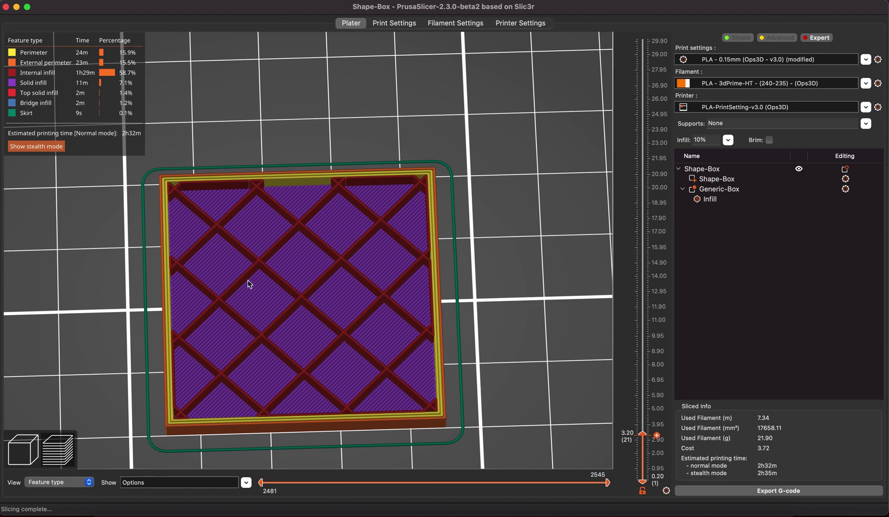
# Step: Check the general fill density and fill pattern in the infill section of the print settings
pyautogui.click(31, 460)
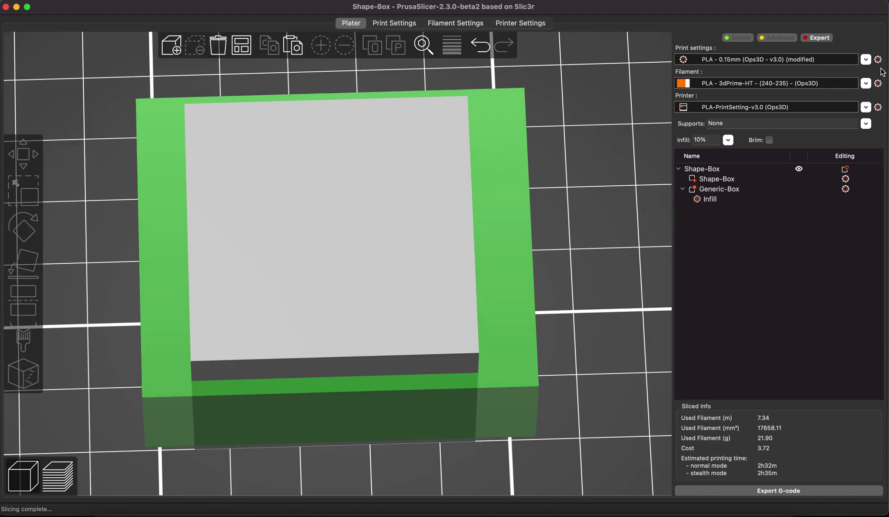
pyautogui.click(879, 60)
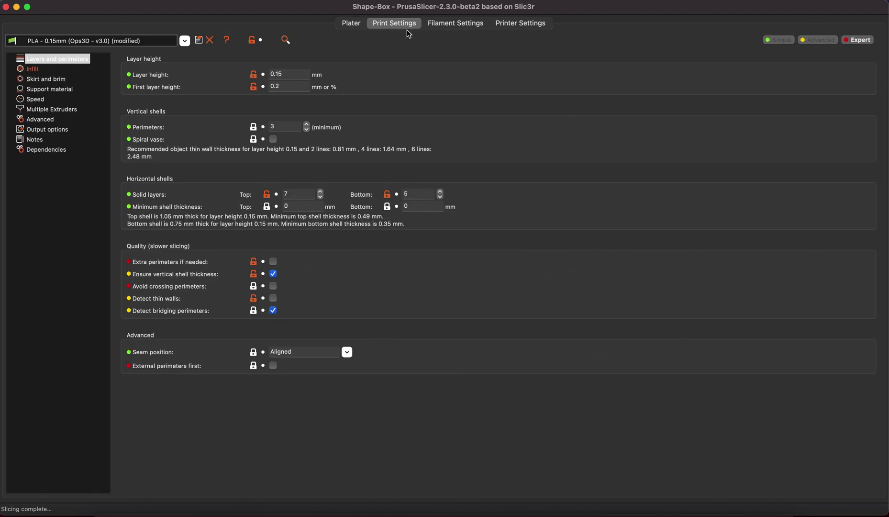
pyautogui.click(33, 70)
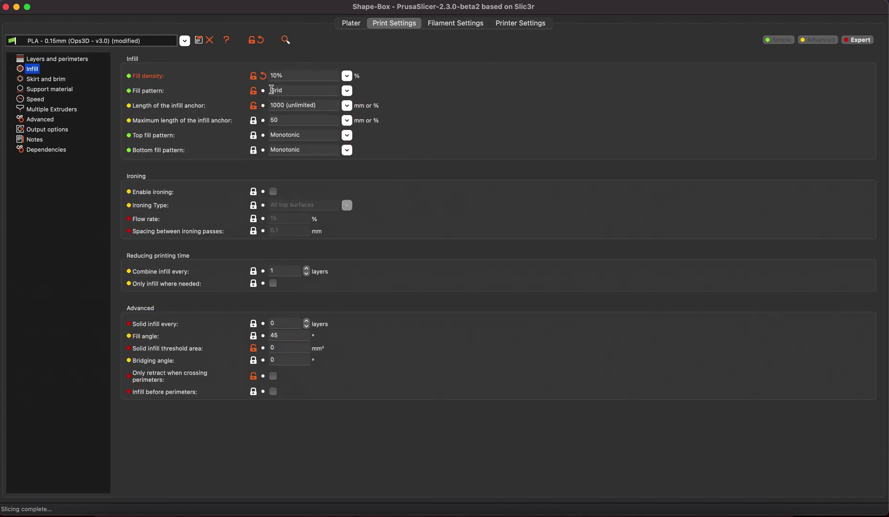
pyautogui.click(288, 91)
pyautogui.click(356, 25)
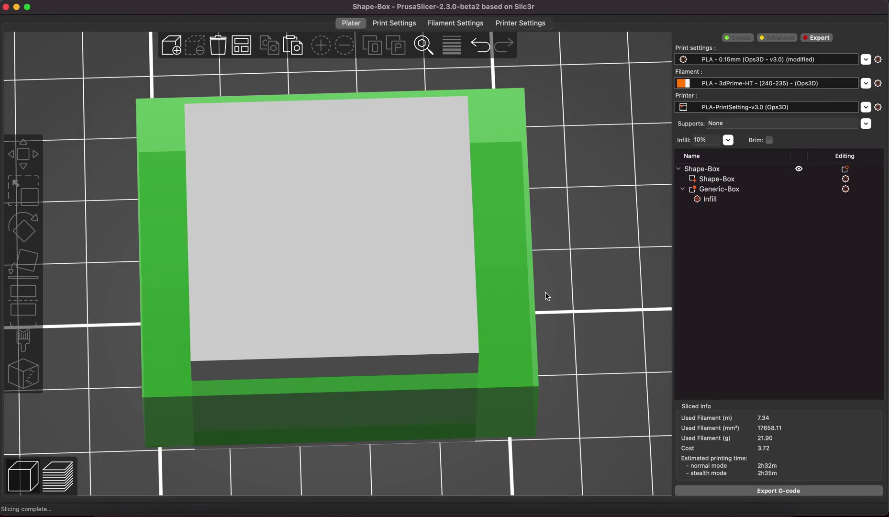
# Step: Compare the modifier's extent on the box with the sliced layers up to heights of about 10.4 and 24.8 mm
pyautogui.scroll(-3, 553, 293)
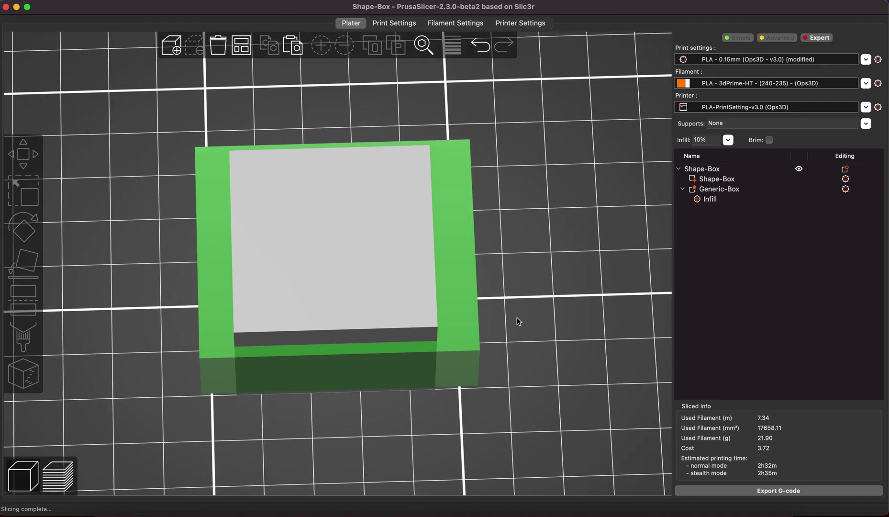
pyautogui.moveTo(515, 314); pyautogui.dragTo(513, 306)
pyautogui.press('3')
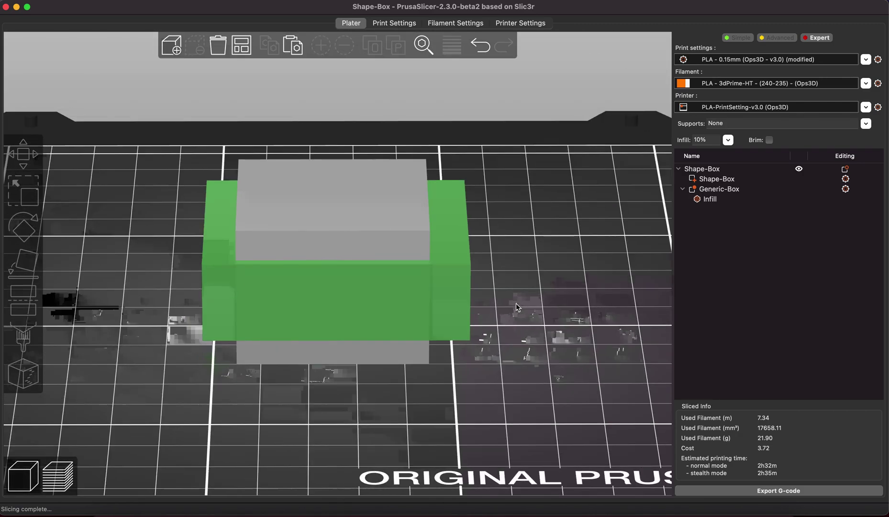
pyautogui.scroll(-1, 516, 303)
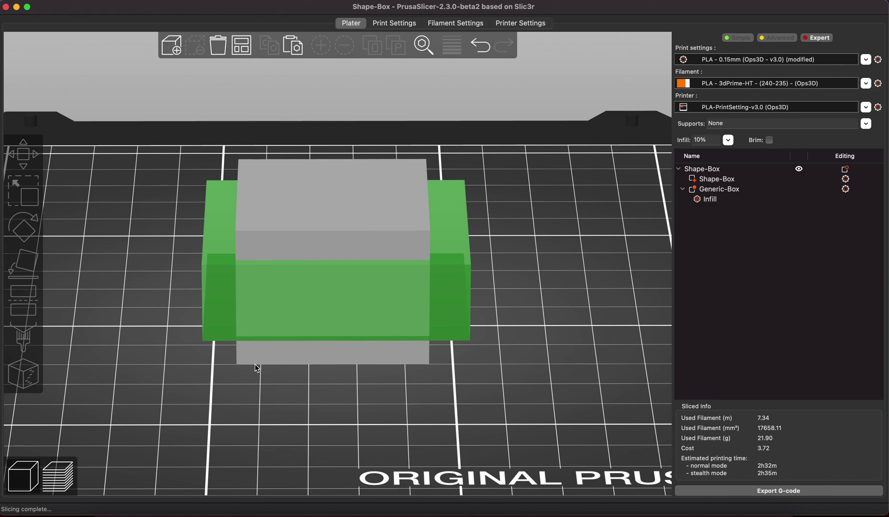
pyautogui.moveTo(281, 393); pyautogui.dragTo(287, 390)
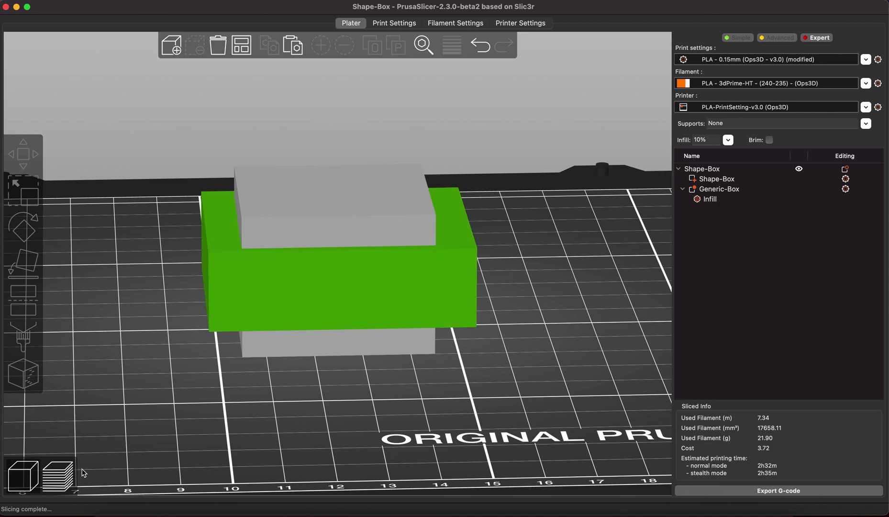
pyautogui.press('Tab')
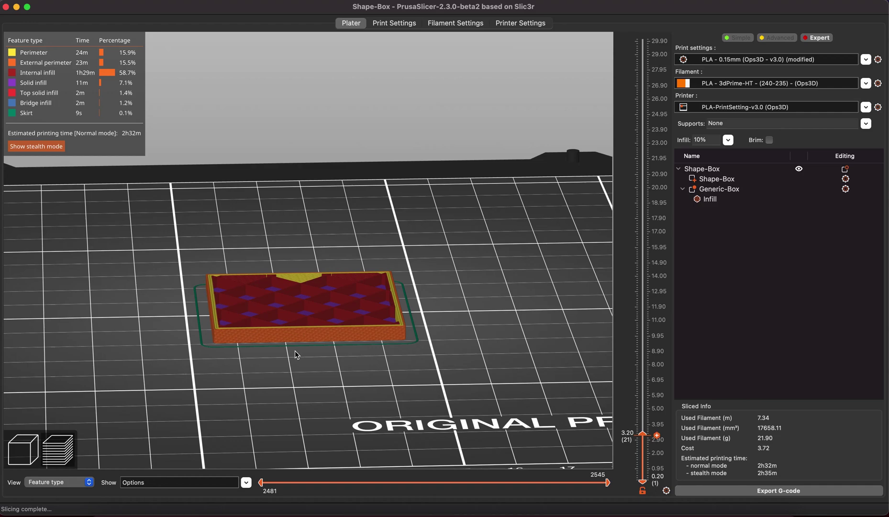
pyautogui.click(650, 332)
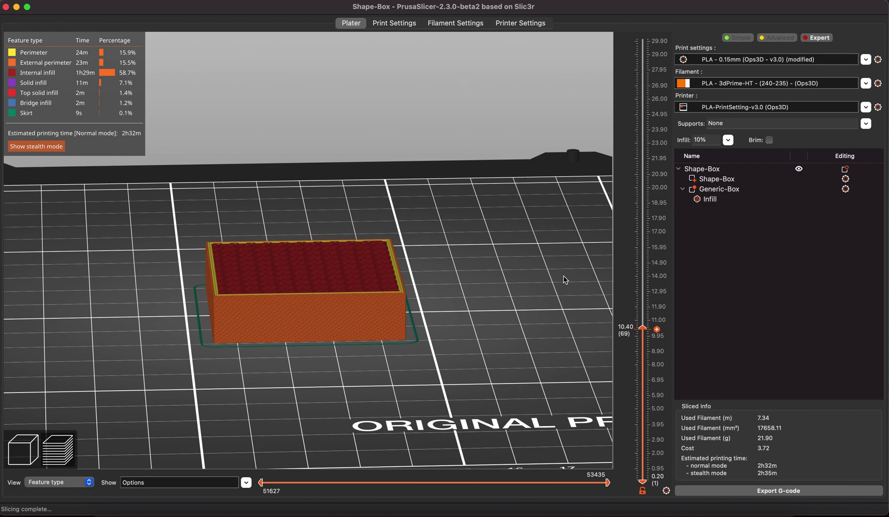
pyautogui.click(643, 219)
pyautogui.click(647, 120)
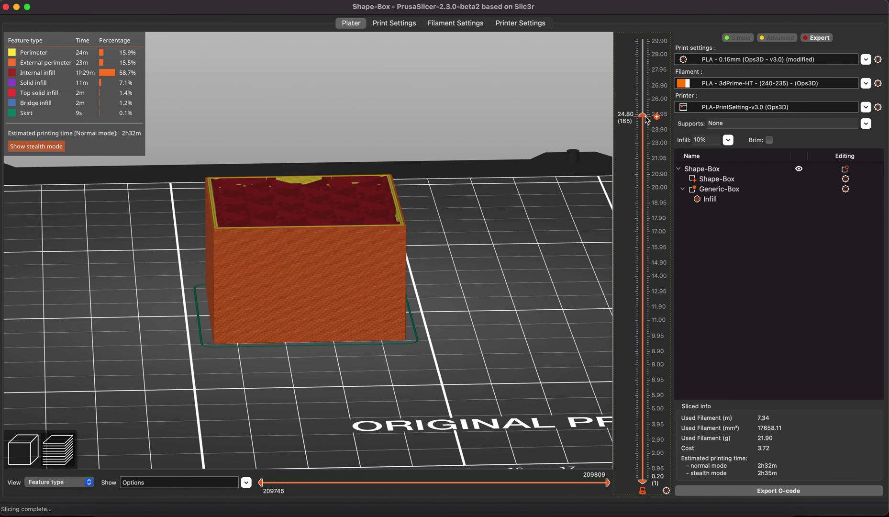
# Step: Add layers and perimeters settings to the box modifier and set its perimeters to 0
pyautogui.click(27, 456)
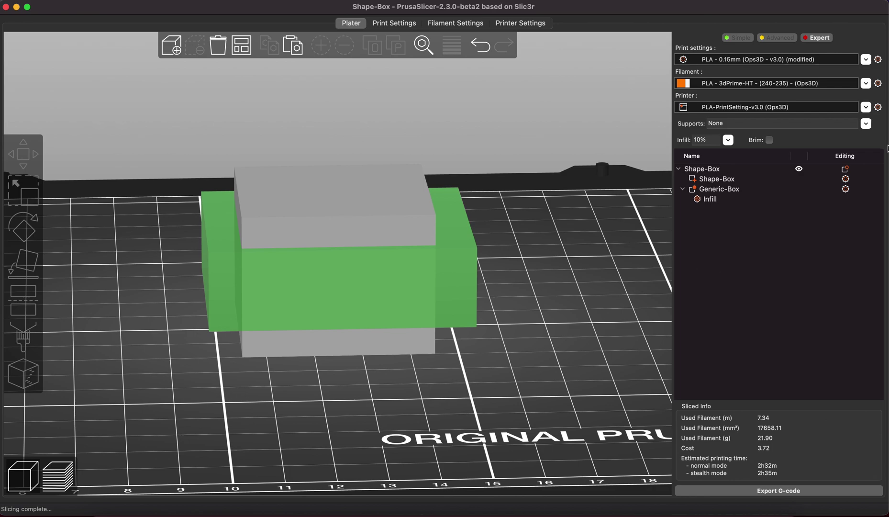
pyautogui.click(848, 193)
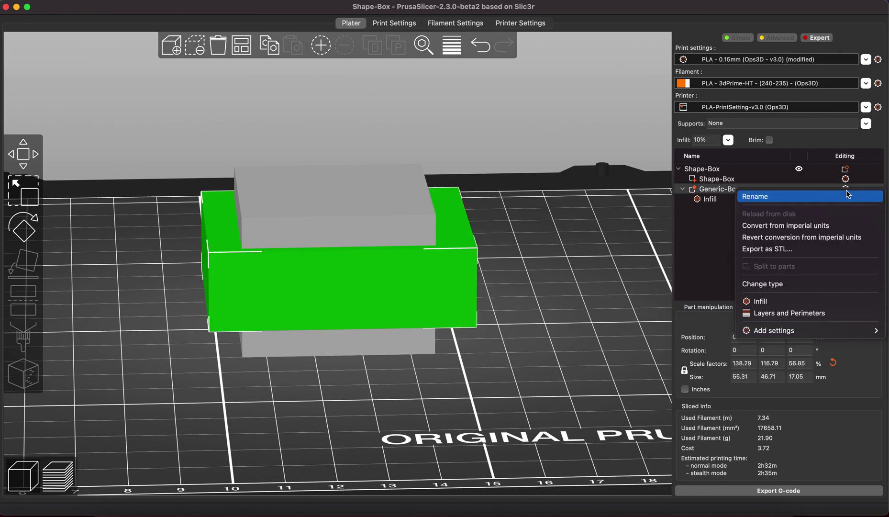
pyautogui.click(727, 195)
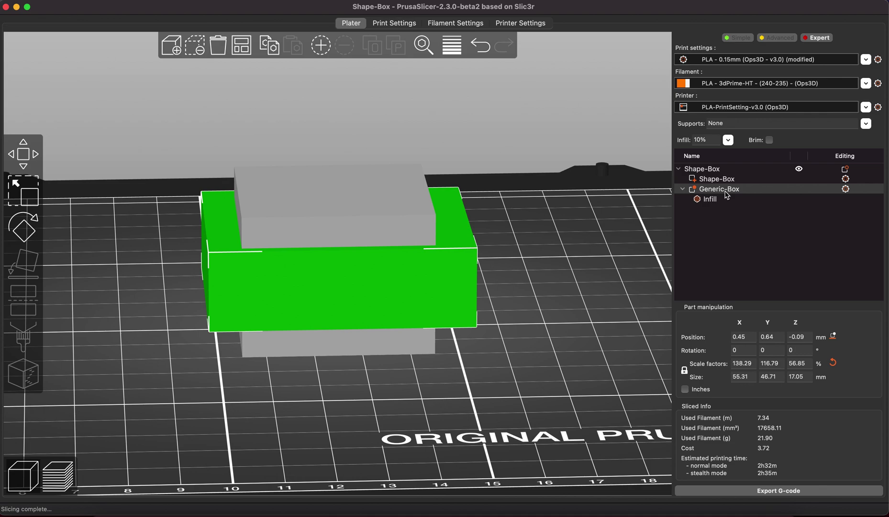
pyautogui.click(846, 189)
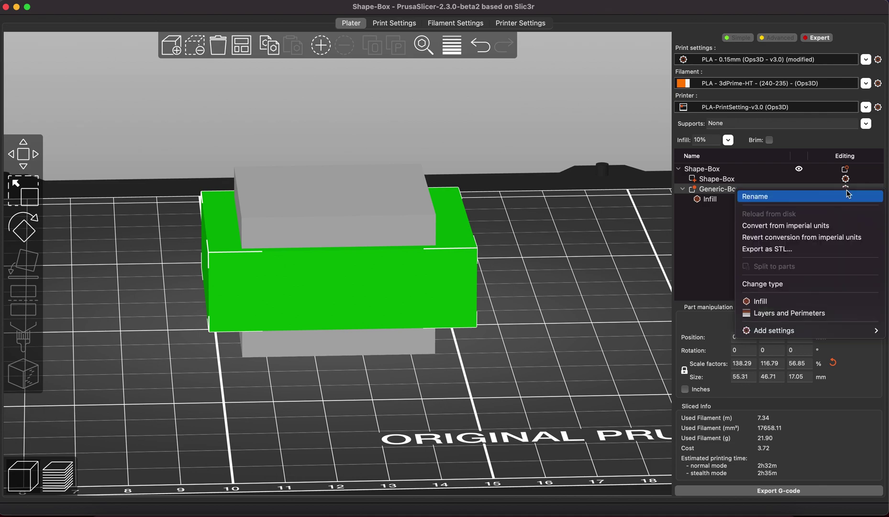
pyautogui.click(794, 314)
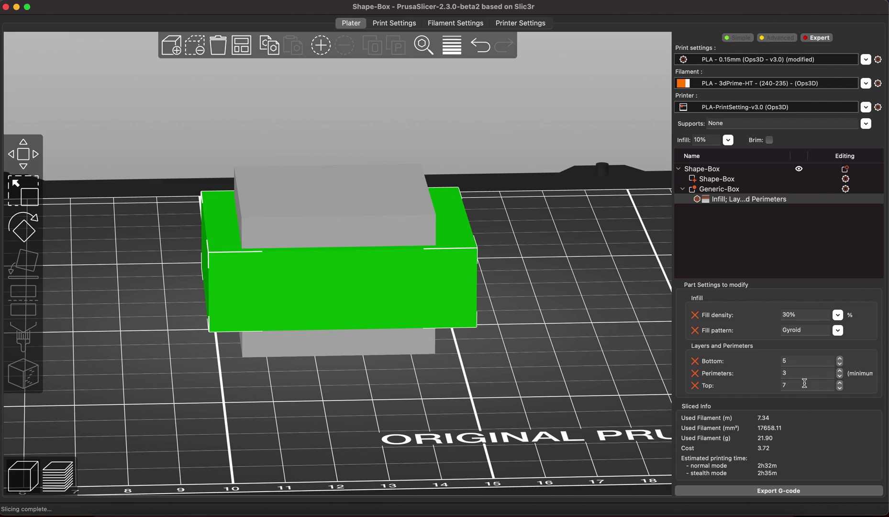
pyautogui.click(800, 362)
pyautogui.click(797, 374)
pyautogui.press('BackSpace')
pyautogui.write('0')
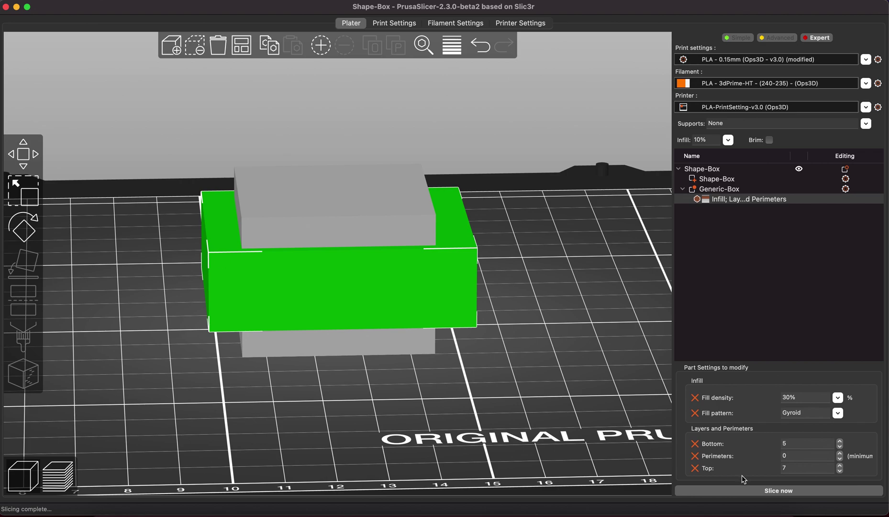
# Step: Slice the model and examine the outer walls of the modified middle section against the sections above and below
pyautogui.click(750, 490)
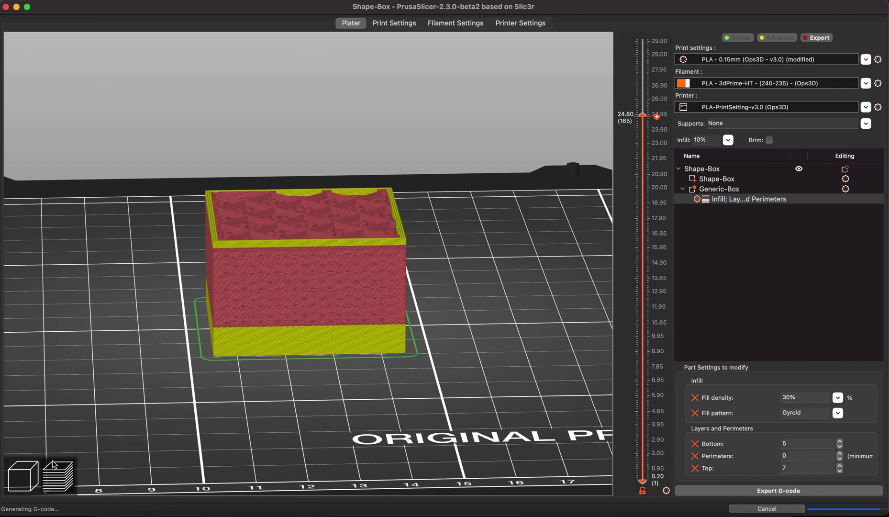
pyautogui.scroll(-5, 304, 404)
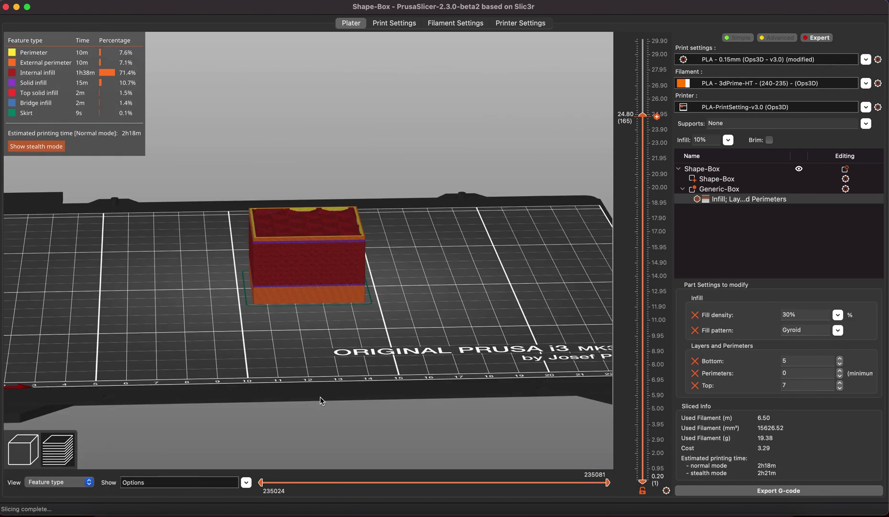
pyautogui.scroll(2, 377, 385)
pyautogui.scroll(5, 376, 385)
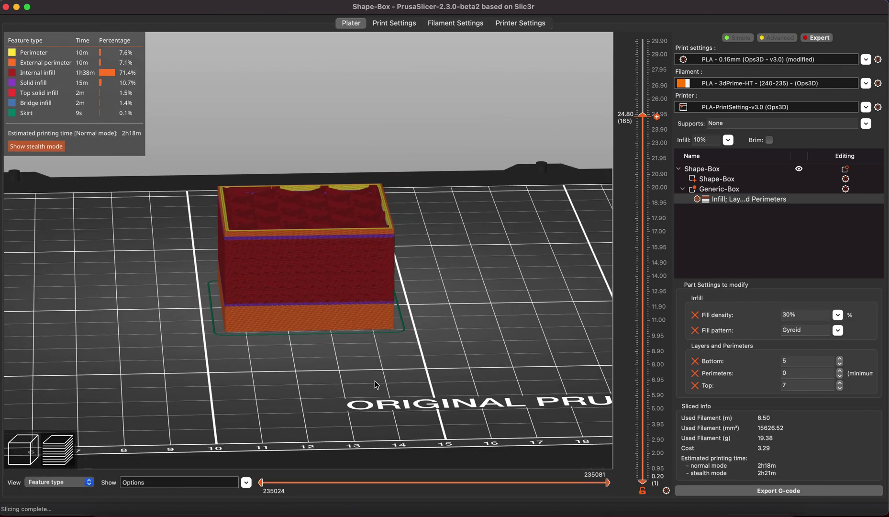
pyautogui.scroll(3, 376, 385)
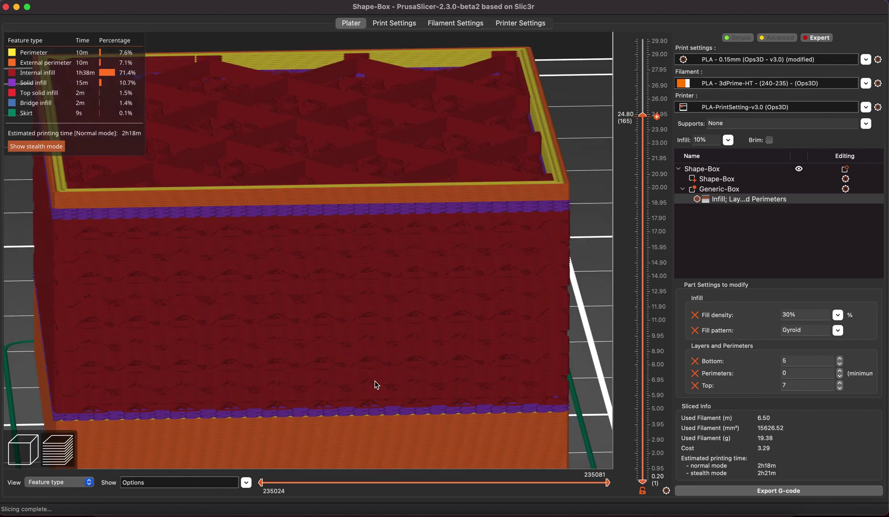
pyautogui.scroll(-3, 375, 384)
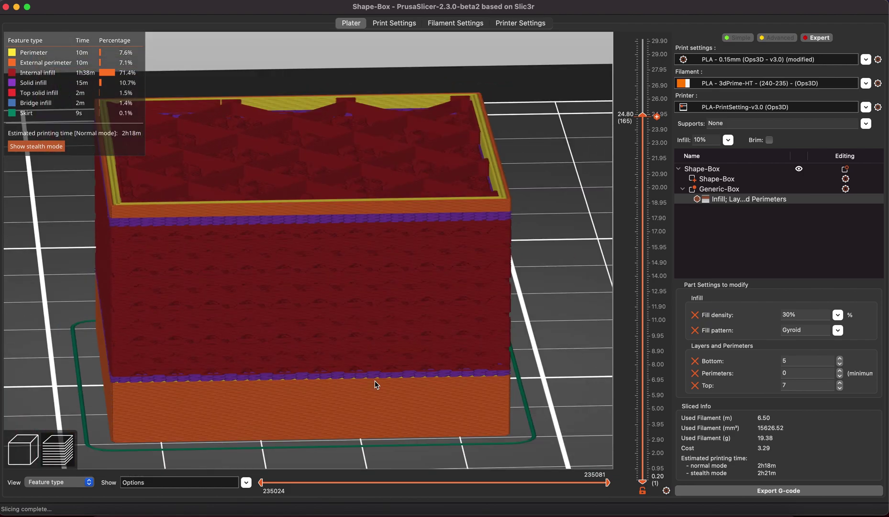
pyautogui.scroll(-1, 374, 381)
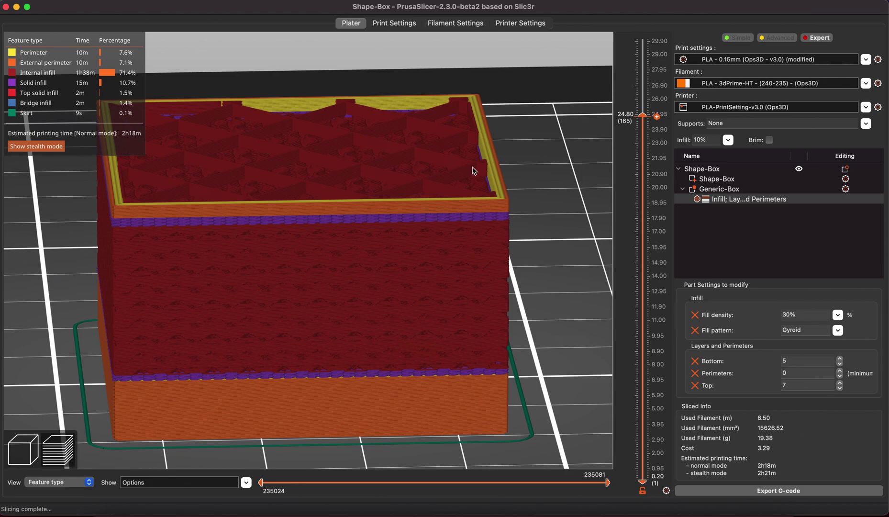
# Step: Check the general number of perimeters in the layers and perimeters section of the print settings
pyautogui.click(876, 60)
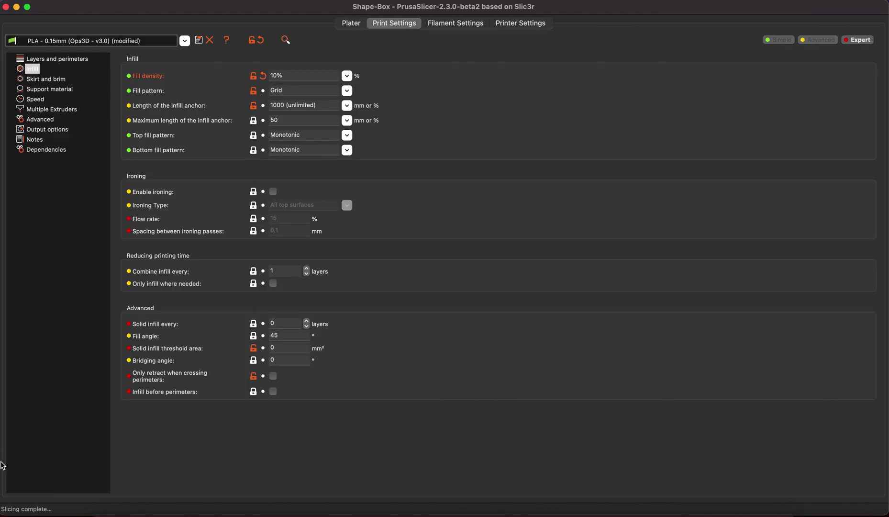
pyautogui.click(60, 59)
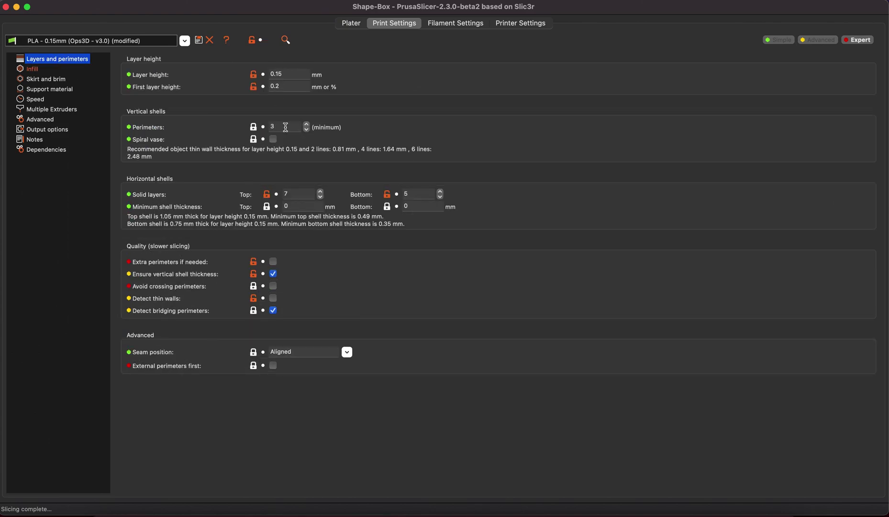
pyautogui.click(357, 24)
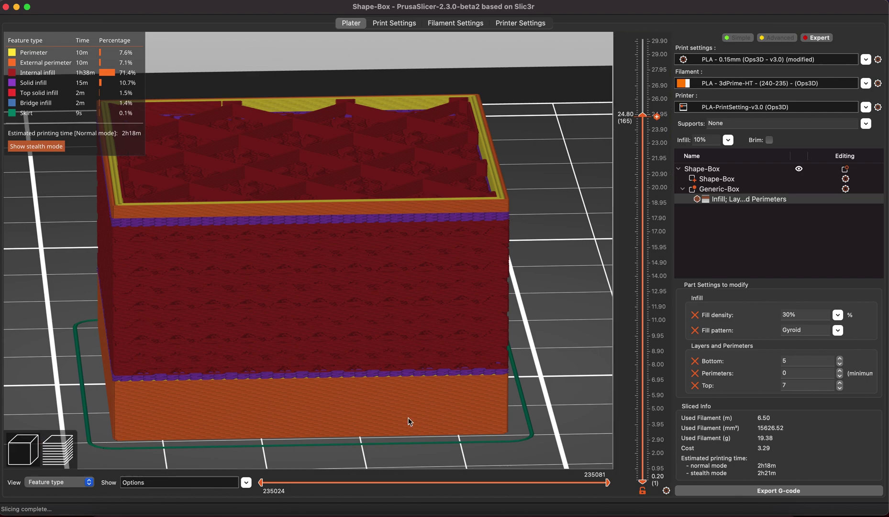
# Step: Compare the modifier's extent with the sliced preview in the front view
pyautogui.press('Tab')
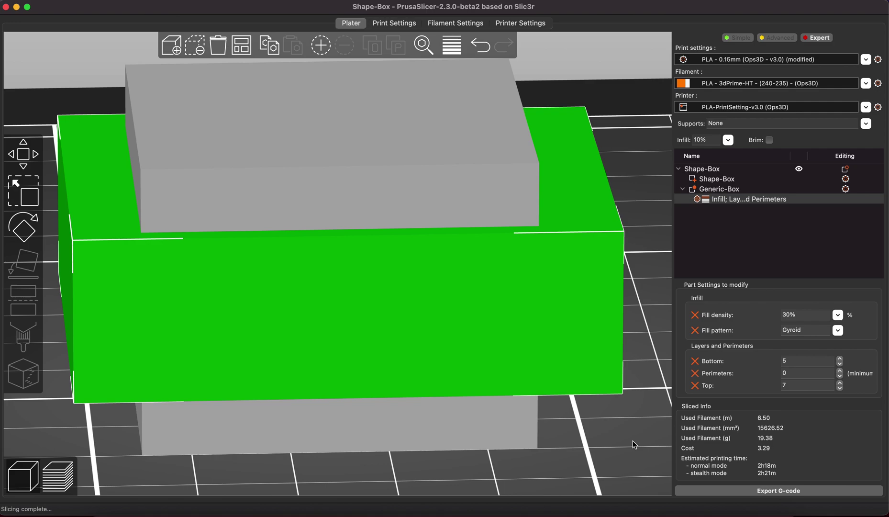
pyautogui.press('1')
pyautogui.scroll(-3, 593, 411)
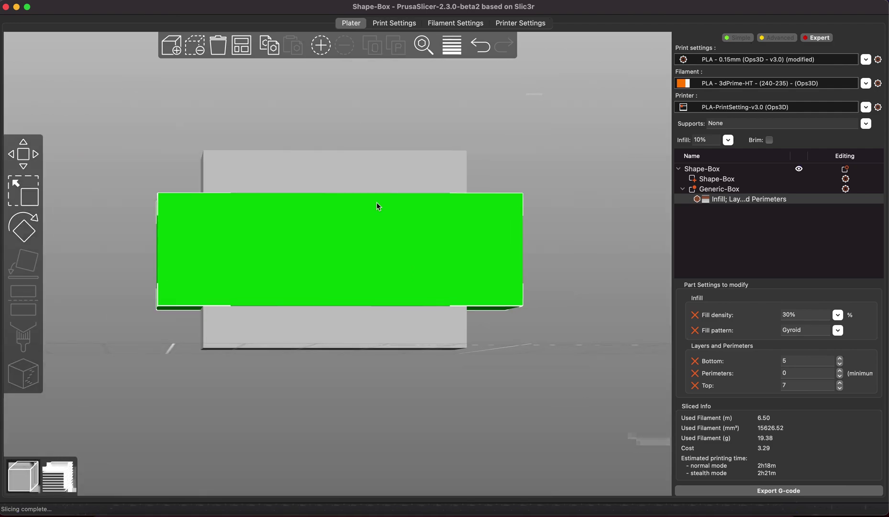
pyautogui.click(54, 484)
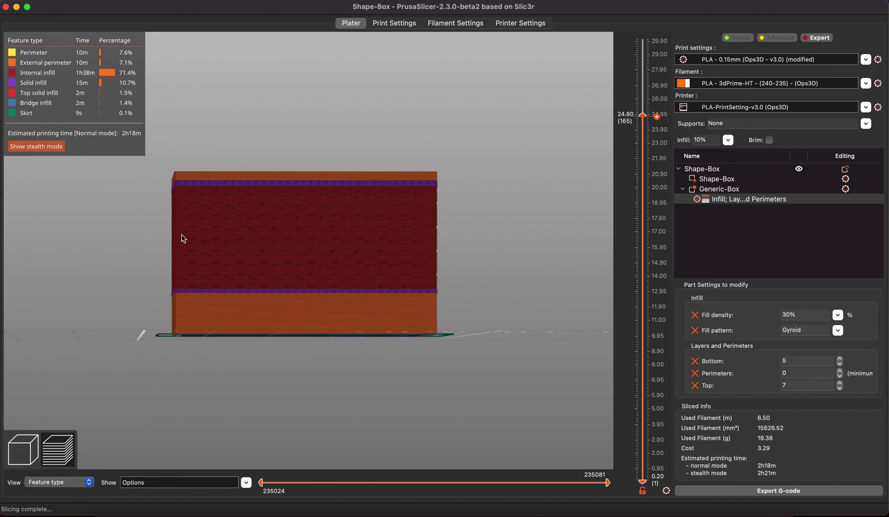
# Step: Set the modifier's fill density to 5%, reslice, and inspect the exposed infill from several angles
pyautogui.click(837, 315)
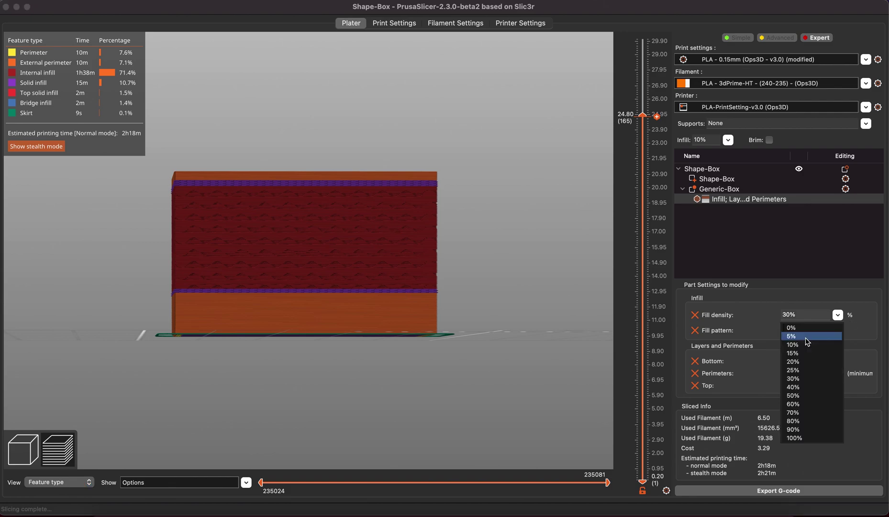
pyautogui.click(807, 340)
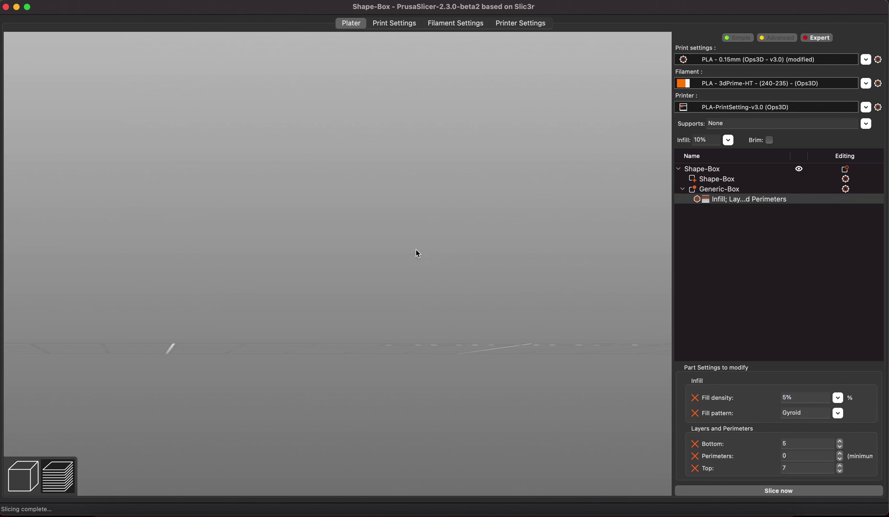
pyautogui.click(814, 492)
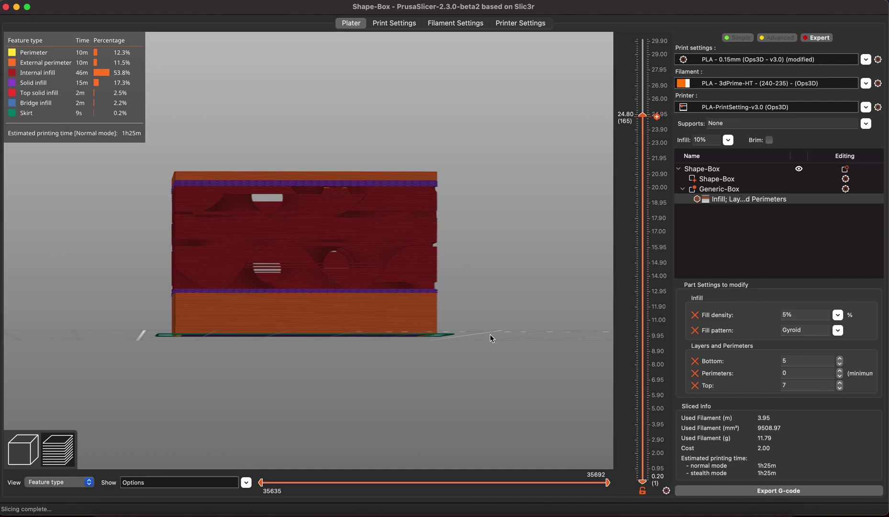
pyautogui.press('0')
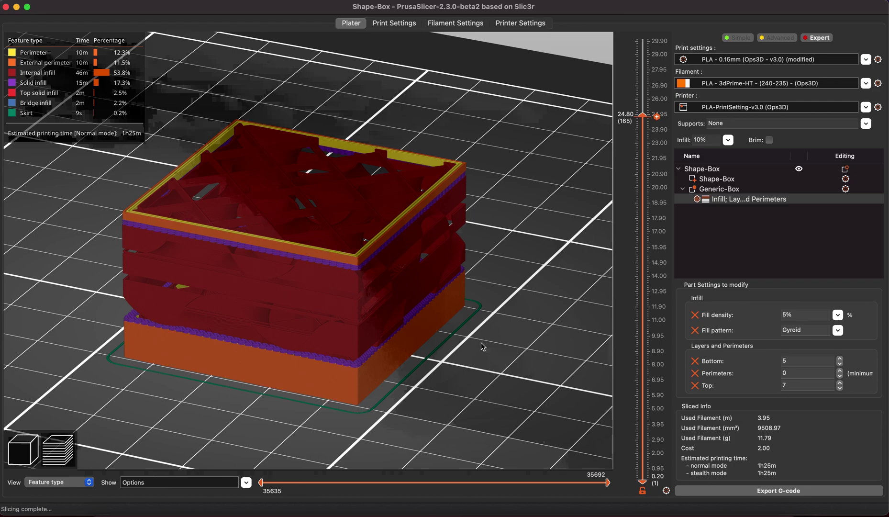
pyautogui.press('1')
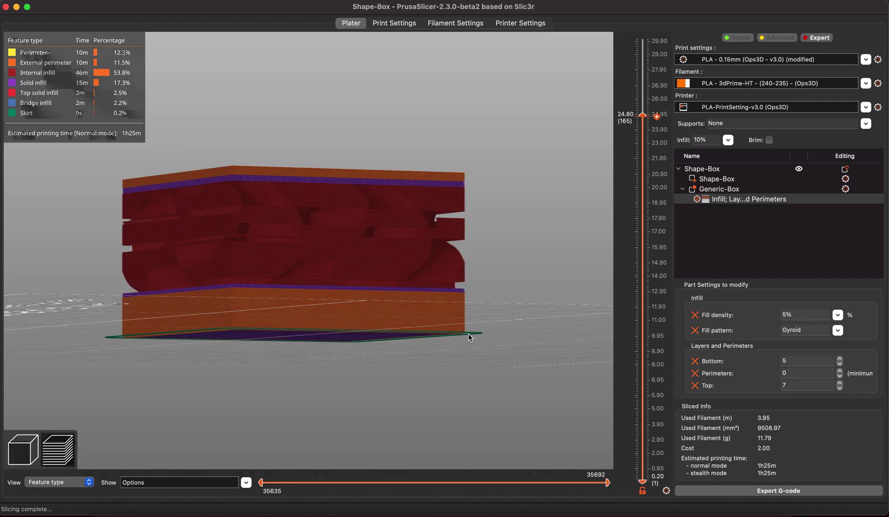
pyautogui.moveTo(469, 336); pyautogui.dragTo(449, 339)
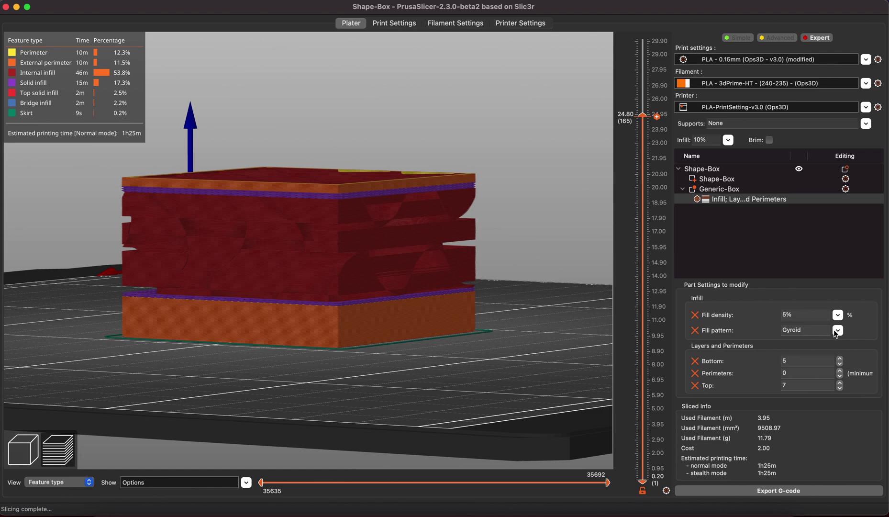
# Step: Set the modifier's fill density to 50% and reslice the model
pyautogui.click(837, 314)
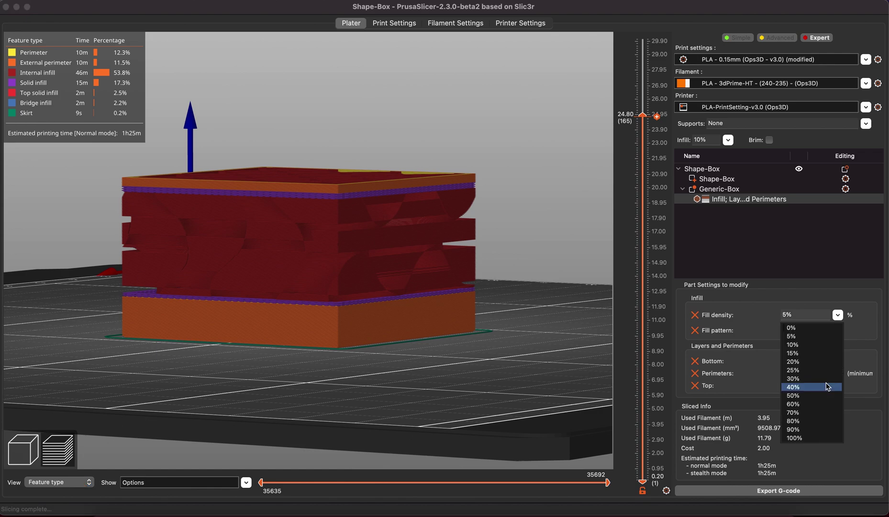
pyautogui.click(804, 396)
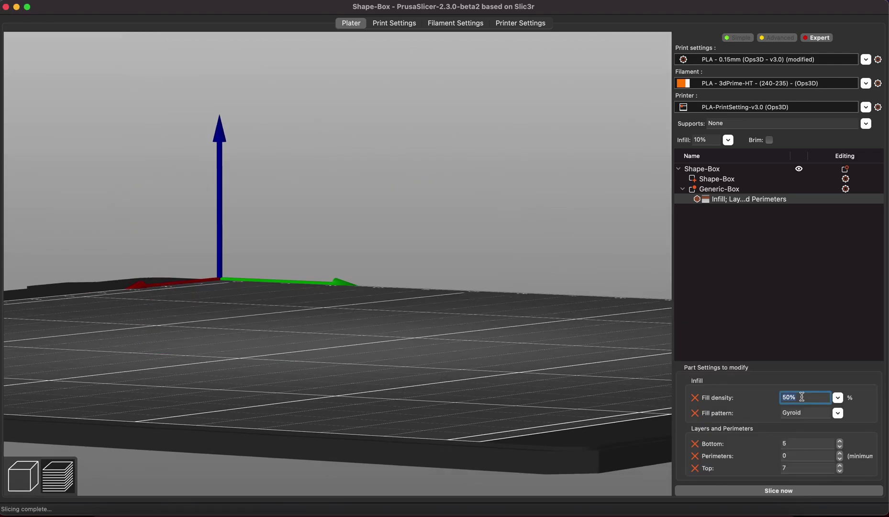
pyautogui.click(790, 493)
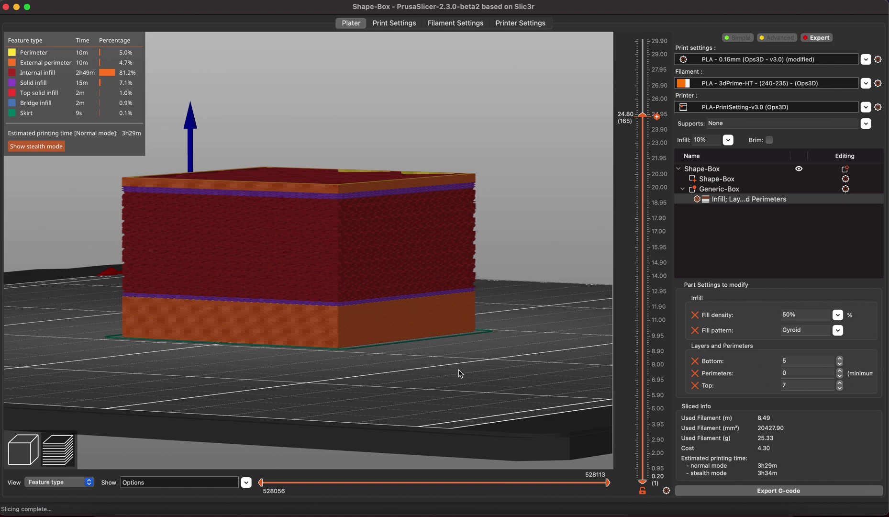
# Step: Return to the 3D editor view and delete the box modifier from the model
pyautogui.click(22, 450)
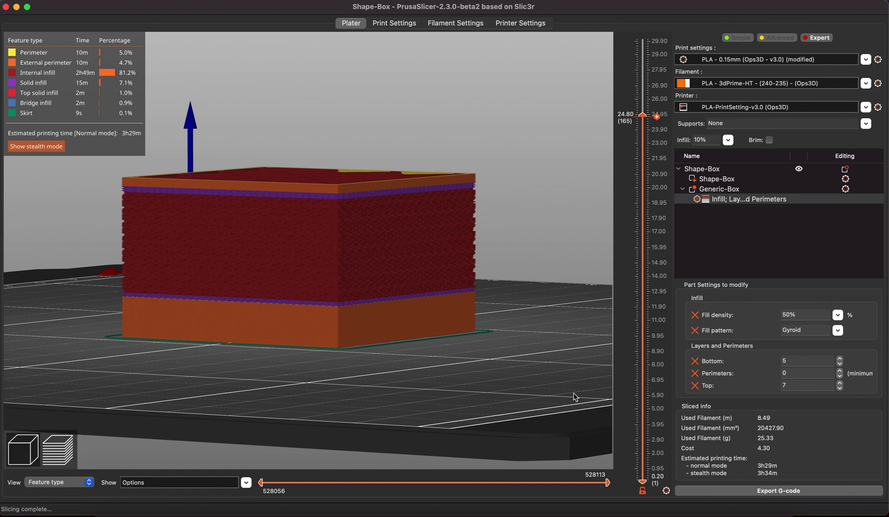
pyautogui.scroll(-2, 485, 377)
pyautogui.moveTo(438, 376); pyautogui.dragTo(453, 379)
pyautogui.click(387, 273)
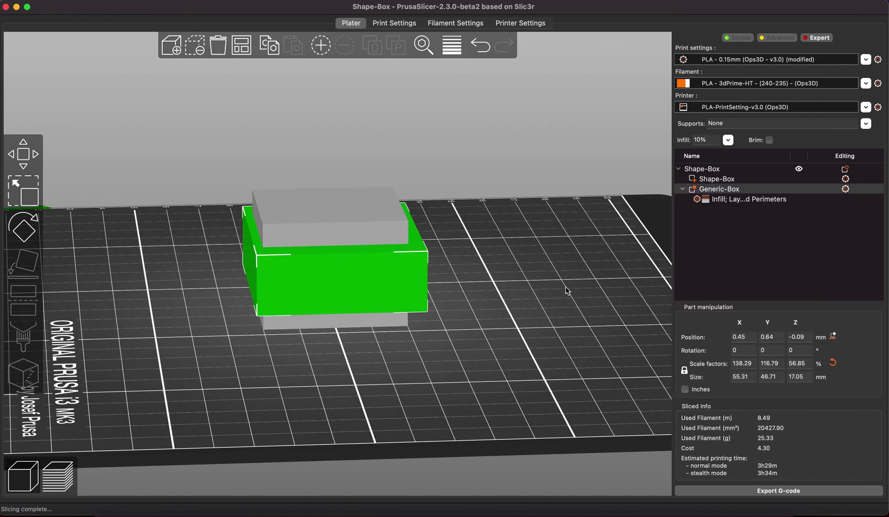
pyautogui.press('Delete')
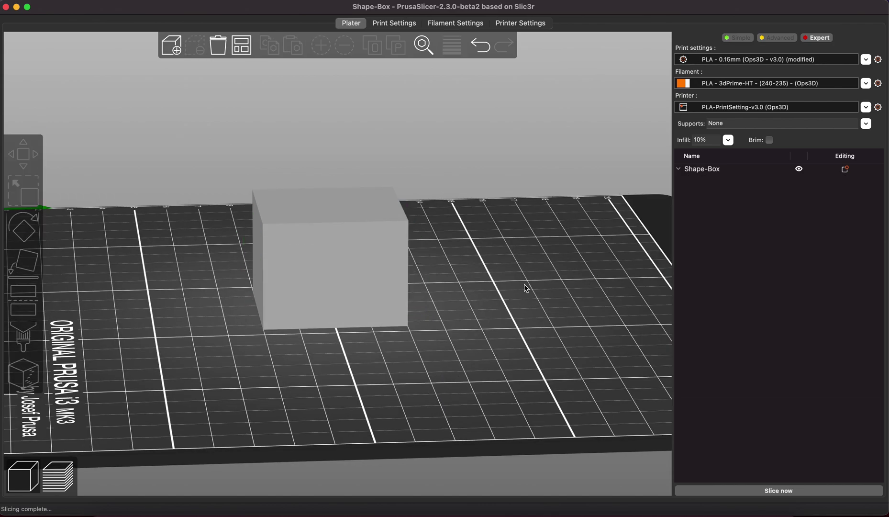
# Step: Cut the box horizontally at Z 15 mm, keeping both the upper and lower parts
pyautogui.moveTo(171, 395); pyautogui.dragTo(205, 399)
pyautogui.press('b')
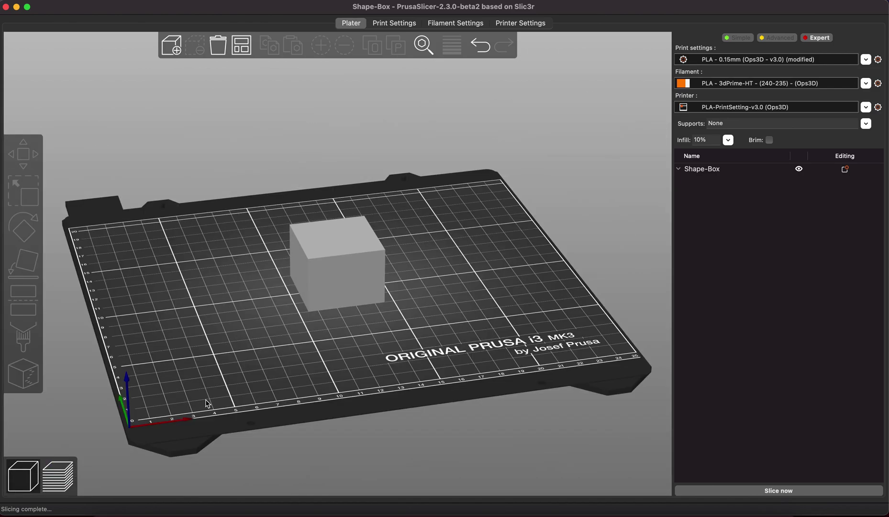
pyautogui.press('0')
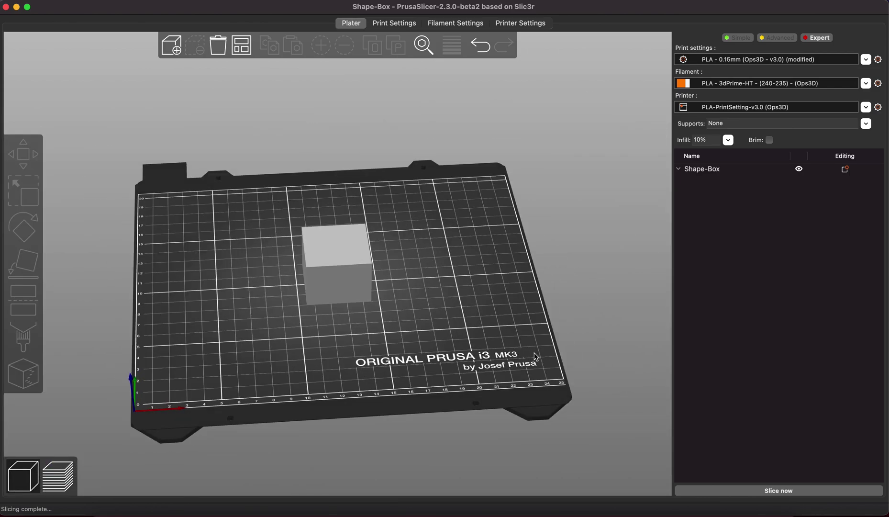
pyautogui.click(353, 277)
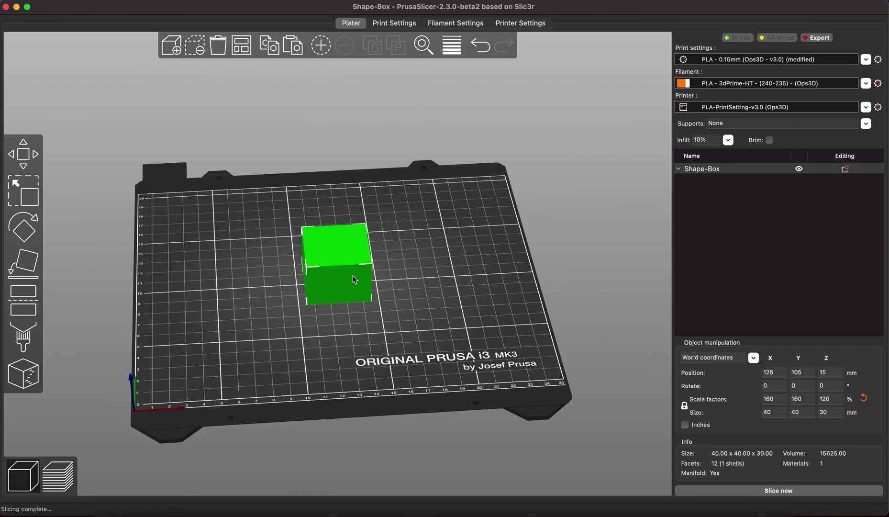
pyautogui.click(28, 301)
pyautogui.moveTo(196, 366); pyautogui.dragTo(196, 353)
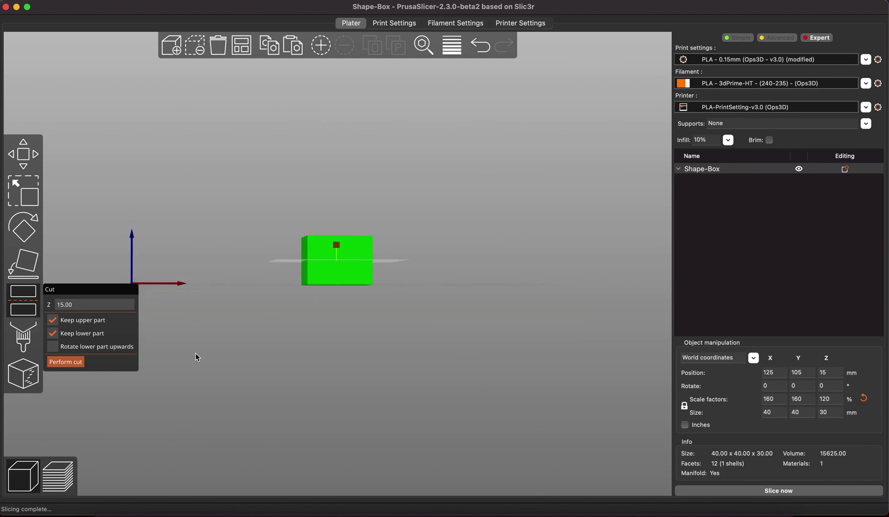
pyautogui.click(61, 365)
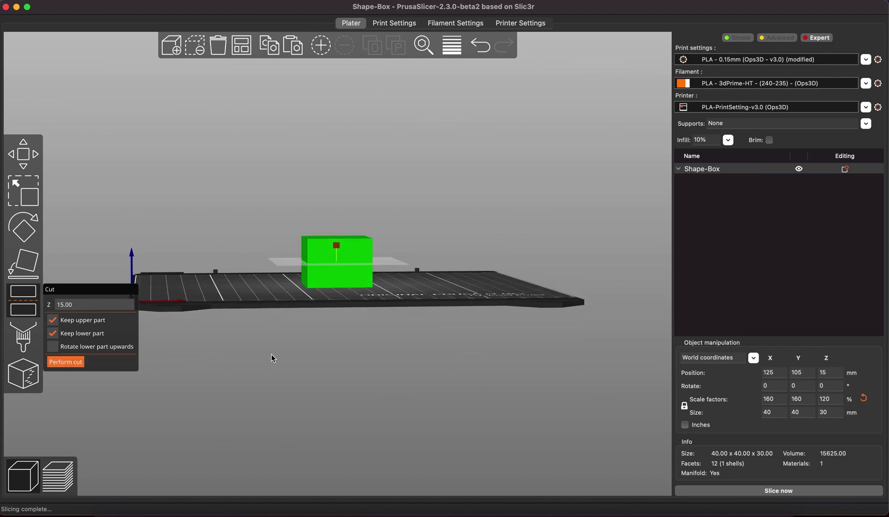
# Step: Arrange the two box halves side by side on the print bed
pyautogui.moveTo(475, 298)
pyautogui.mouseDown()
pyautogui.moveTo(471, 308)
pyautogui.moveTo(460, 301)
pyautogui.mouseUp()
pyautogui.click(235, 49)
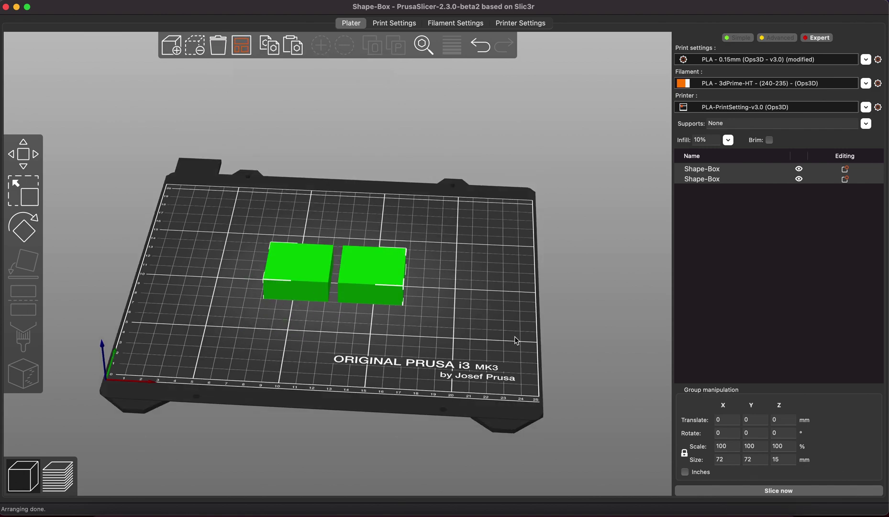
pyautogui.moveTo(414, 360)
pyautogui.mouseDown()
pyautogui.moveTo(414, 348)
pyautogui.moveTo(414, 356)
pyautogui.mouseUp()
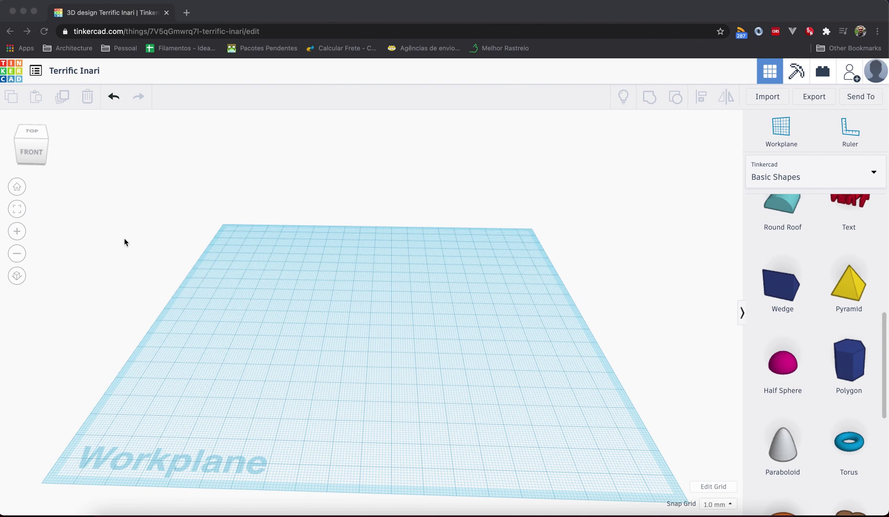
# Step: Switch to Tinkercad, place a six-sided solid Polygon from the basic shapes near the middle of the workplane, and start exporting the design
pyautogui.click(35, 141)
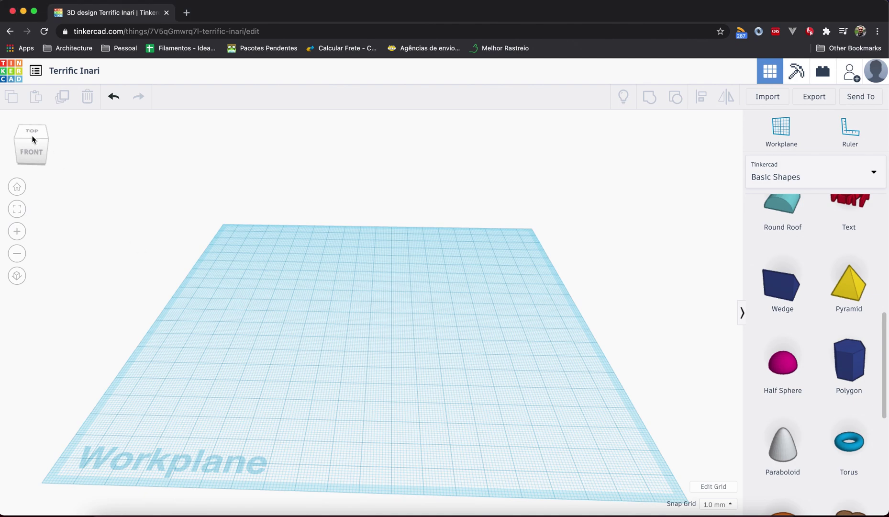
pyautogui.moveTo(43, 146)
pyautogui.mouseDown()
pyautogui.moveTo(34, 141)
pyautogui.moveTo(44, 146)
pyautogui.mouseUp()
pyautogui.click(44, 151)
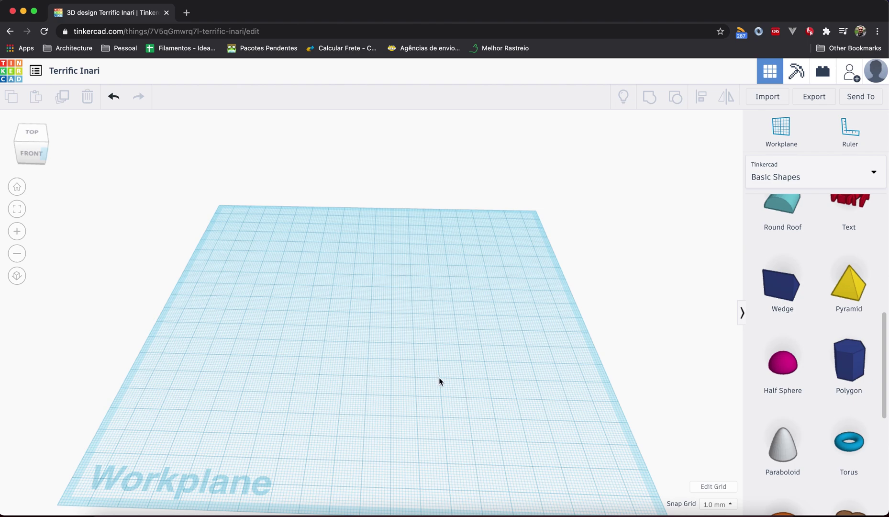
pyautogui.scroll(8, 834, 269)
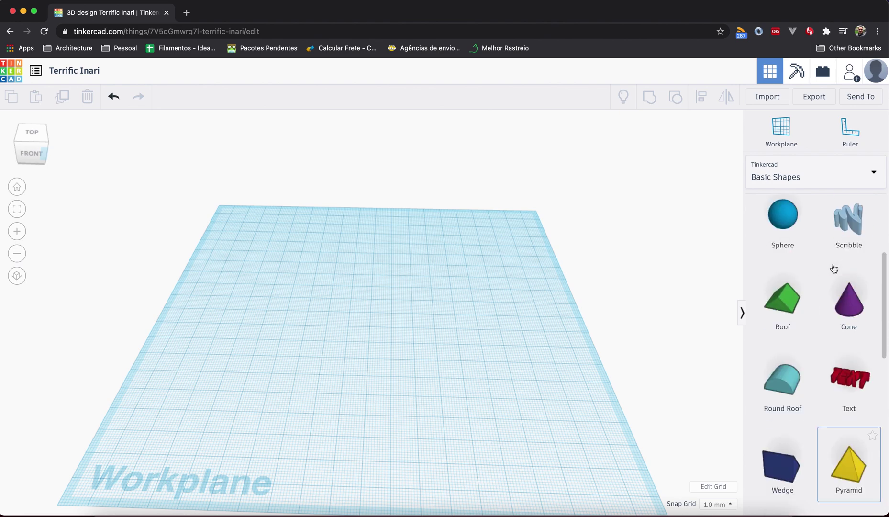
pyautogui.scroll(-3, 834, 269)
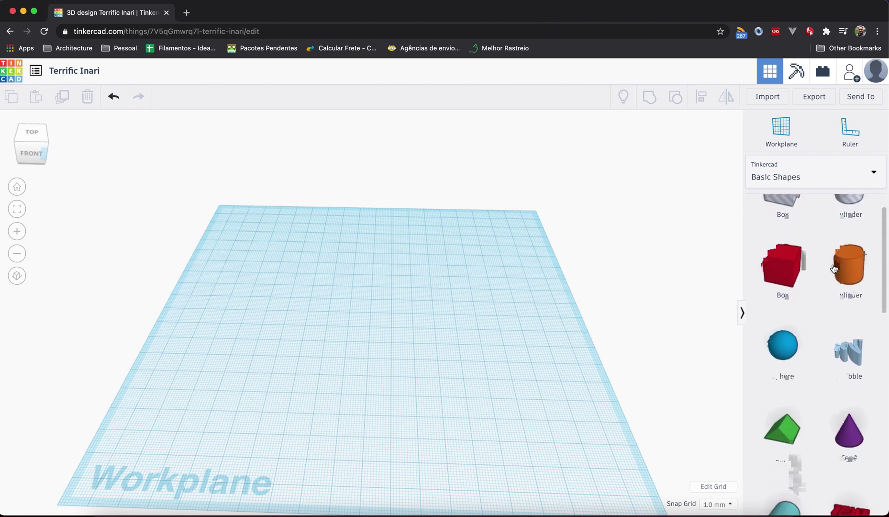
pyautogui.scroll(-4, 834, 267)
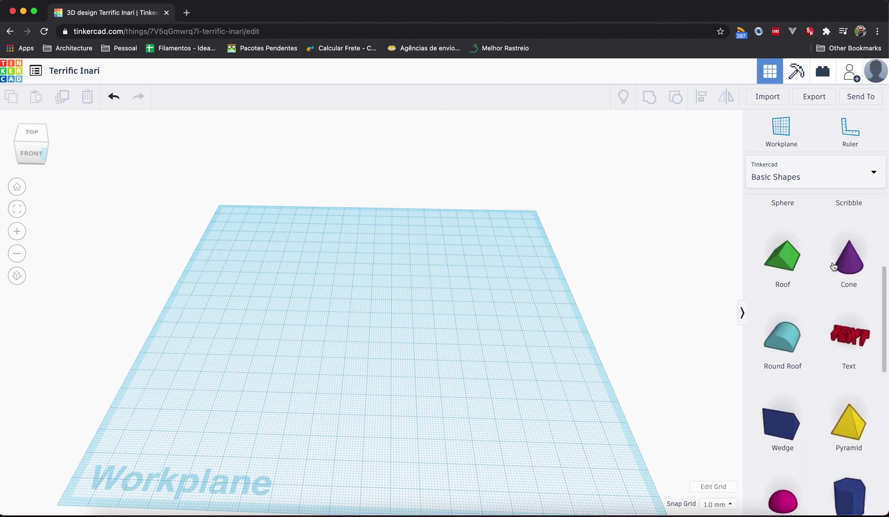
pyautogui.scroll(-1, 834, 267)
pyautogui.moveTo(849, 414); pyautogui.dragTo(373, 339)
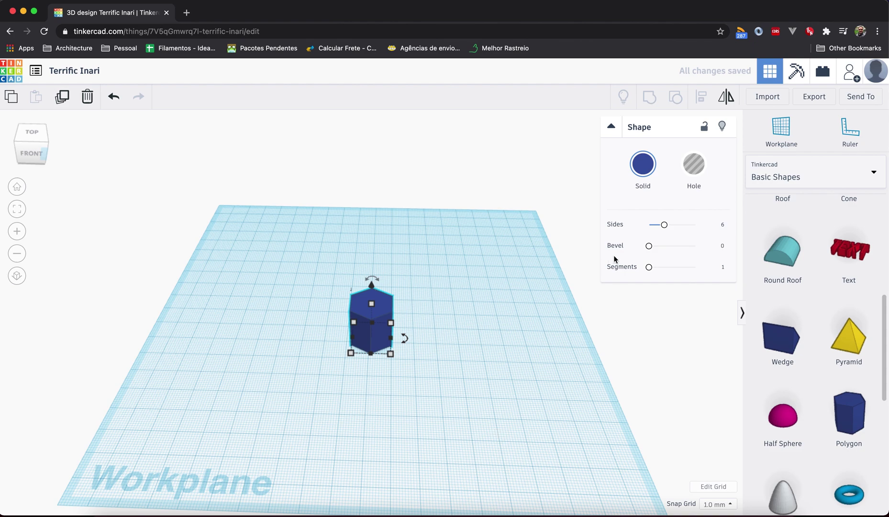
pyautogui.click(541, 402)
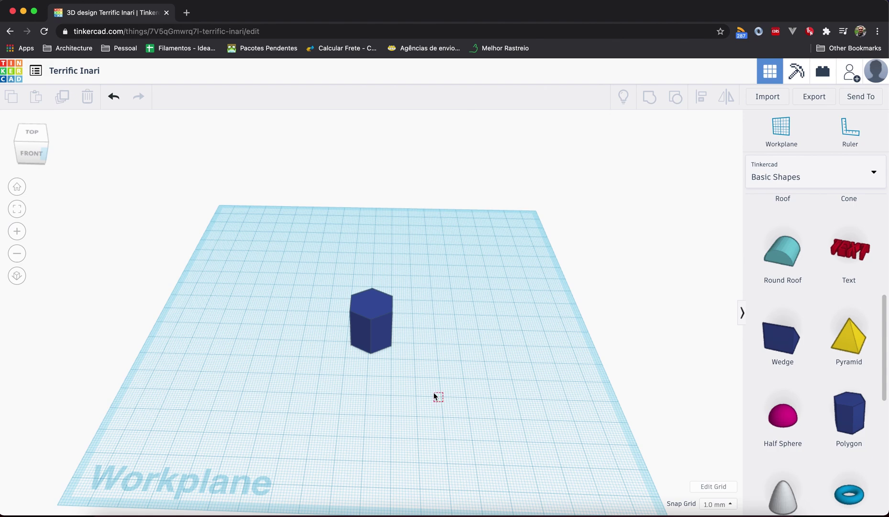
pyautogui.moveTo(34, 142); pyautogui.dragTo(38, 148)
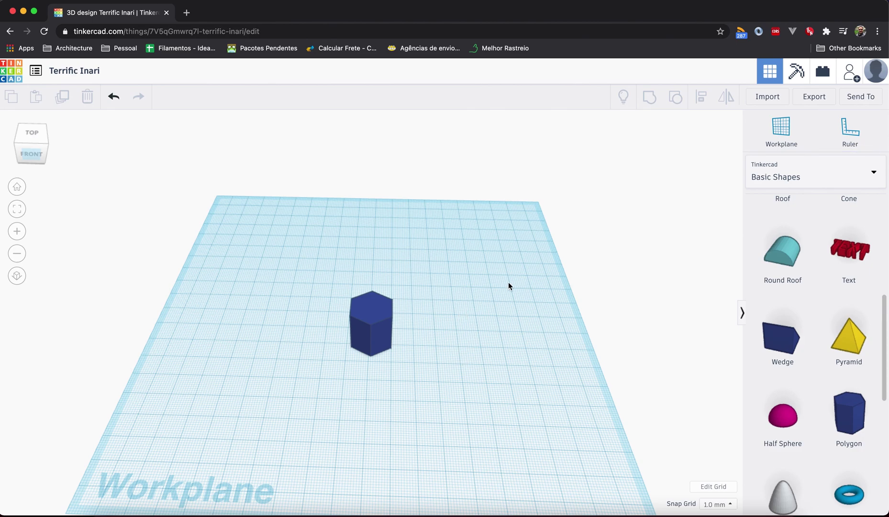
pyautogui.click(814, 99)
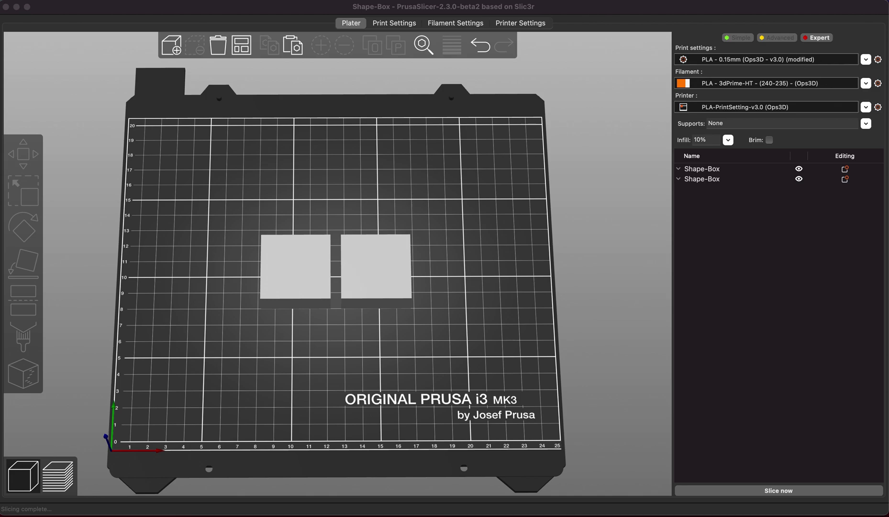
# Step: Switch to PrusaSlicer, import Polygon.stl as a separate object, and move it to about X 193, Y 121 mm beside the boxes
pyautogui.moveTo(855, 215); pyautogui.dragTo(407, 214)
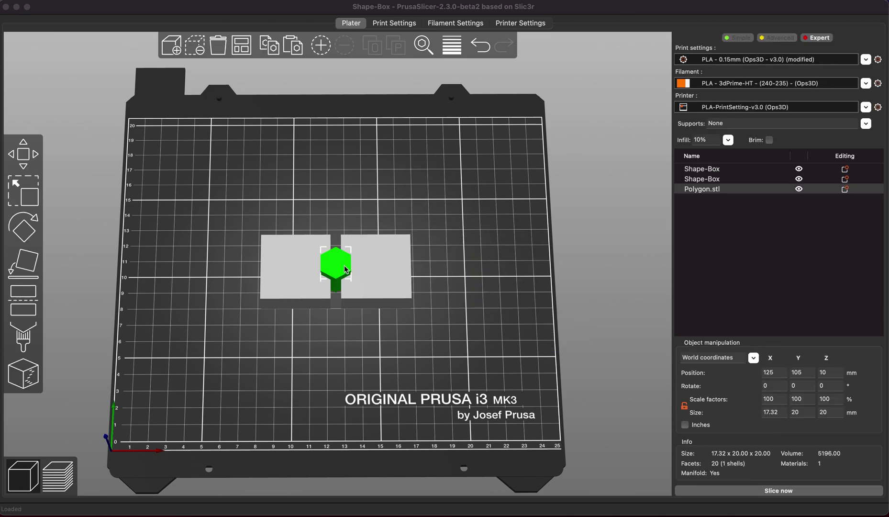
pyautogui.moveTo(335, 263); pyautogui.dragTo(454, 238)
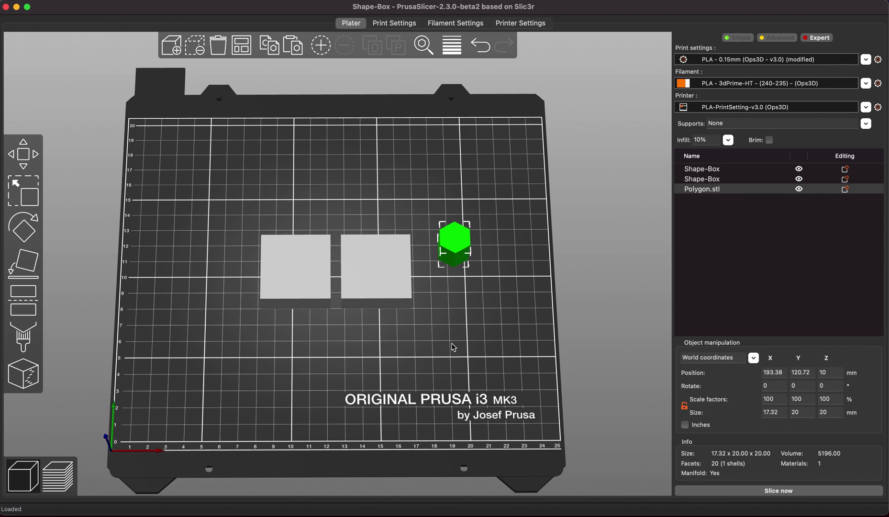
pyautogui.moveTo(452, 343); pyautogui.dragTo(437, 327)
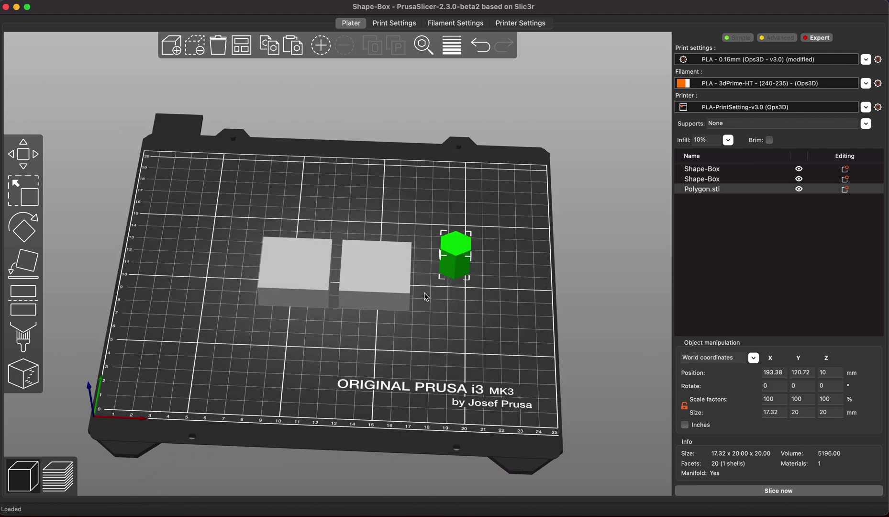
pyautogui.moveTo(438, 331); pyautogui.dragTo(439, 336)
# Step: Move the polygon over the left box half, and then off it to the rear corner of the right half
pyautogui.moveTo(460, 234); pyautogui.dragTo(298, 257)
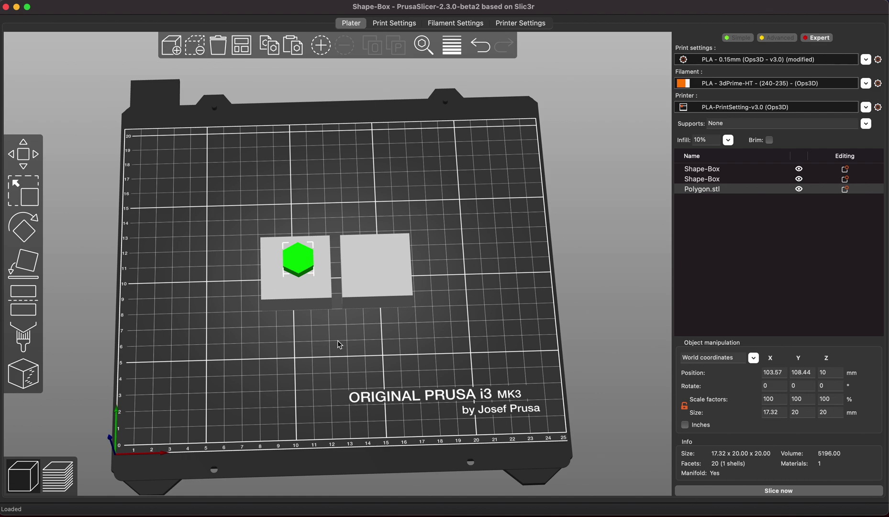
pyautogui.moveTo(337, 341); pyautogui.dragTo(337, 337)
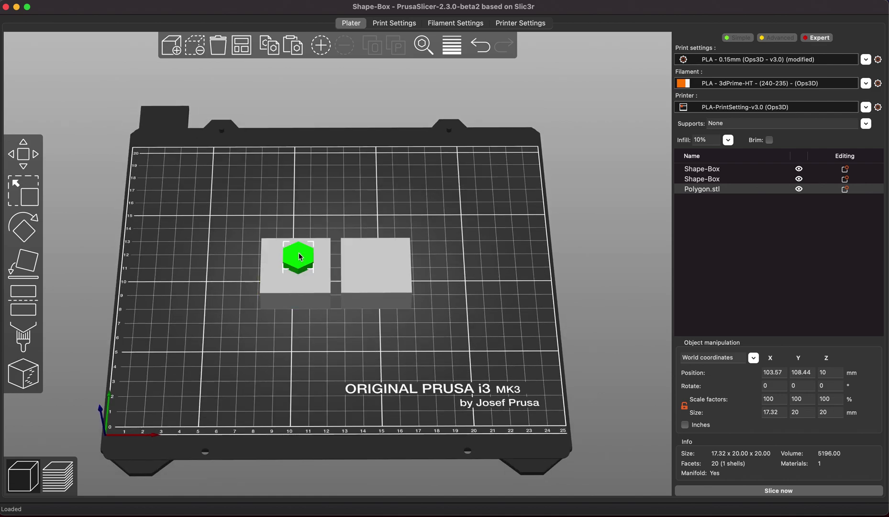
pyautogui.moveTo(300, 255); pyautogui.dragTo(416, 219)
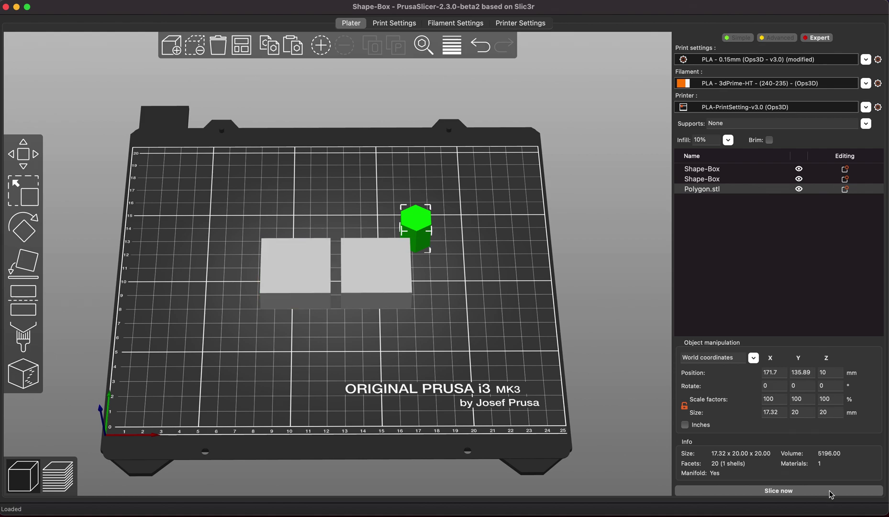
# Step: Slice the plate with the polygon as a separate object, and delete the polygon back in the 3D editor view
pyautogui.click(807, 492)
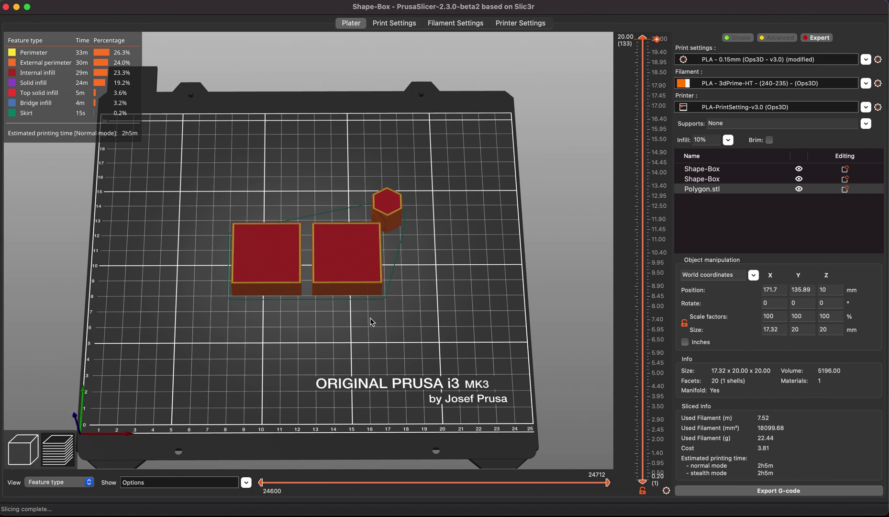
pyautogui.click(25, 454)
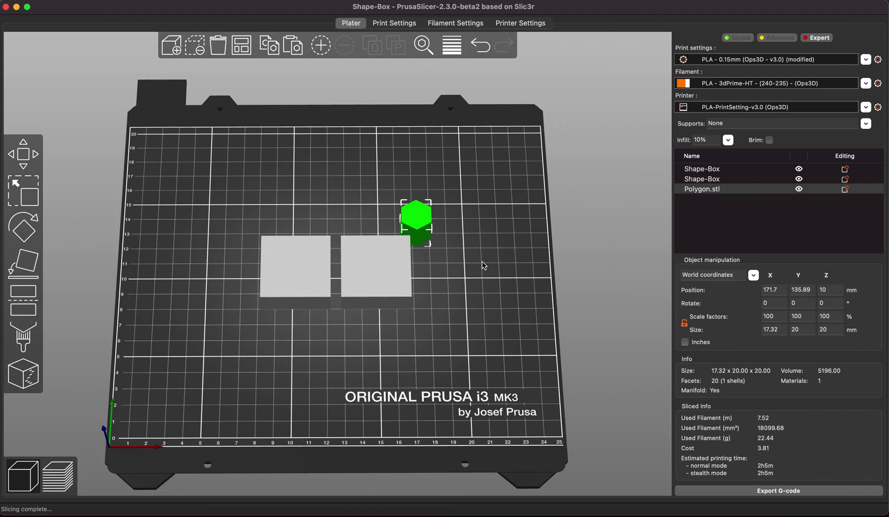
pyautogui.press('Delete')
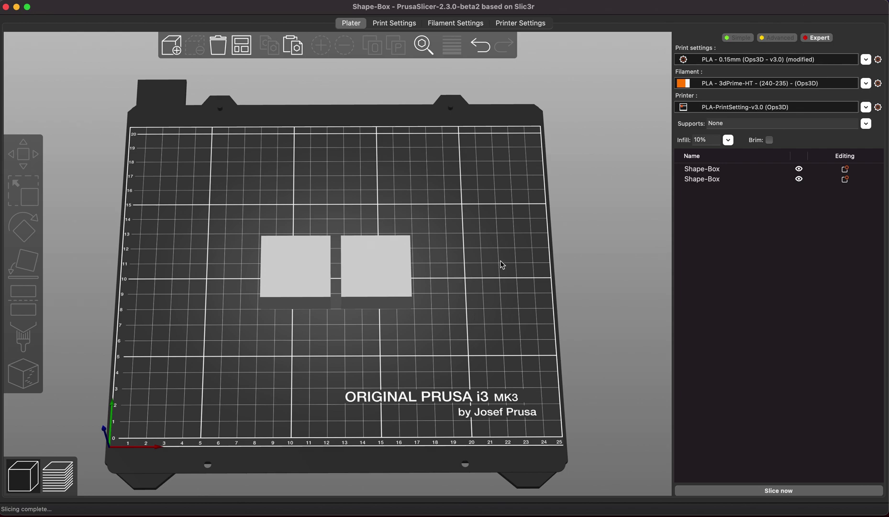
# Step: Load Polygon.stl from the Video 4 folder as a modifier of the right box half
pyautogui.click(711, 172)
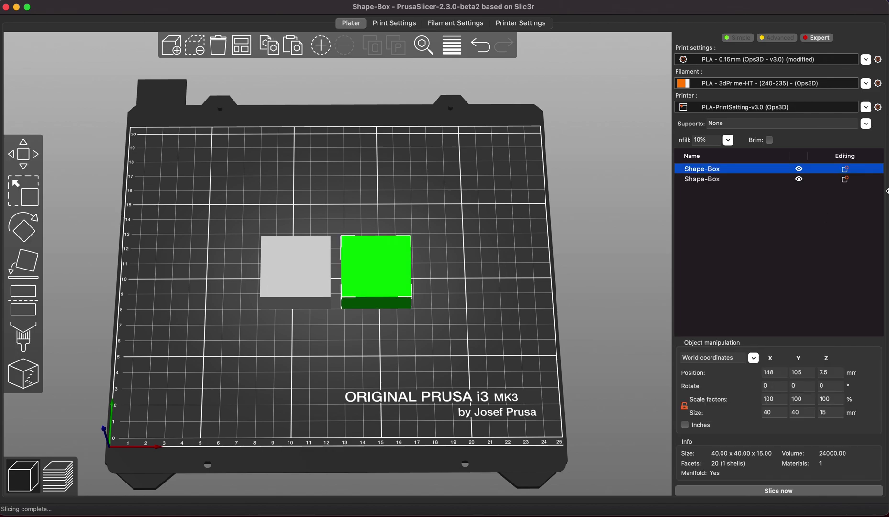
pyautogui.click(846, 170)
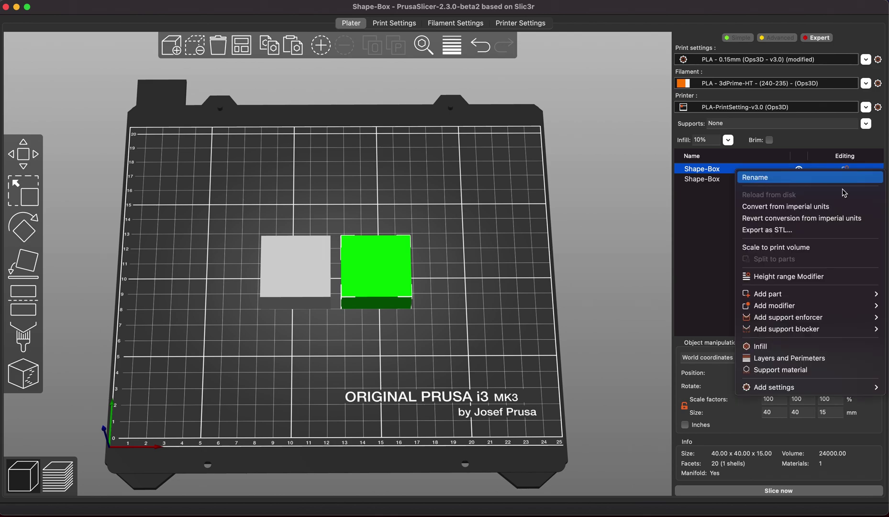
pyautogui.moveTo(817, 293)
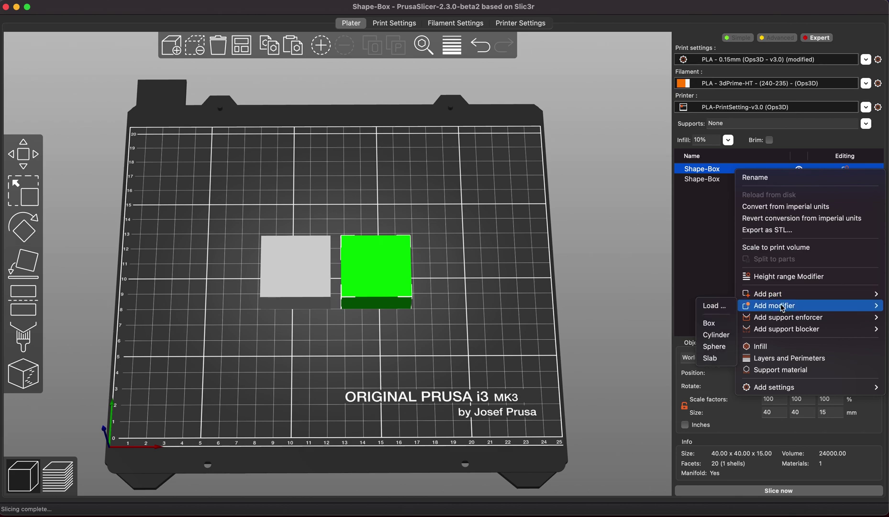
pyautogui.click(724, 309)
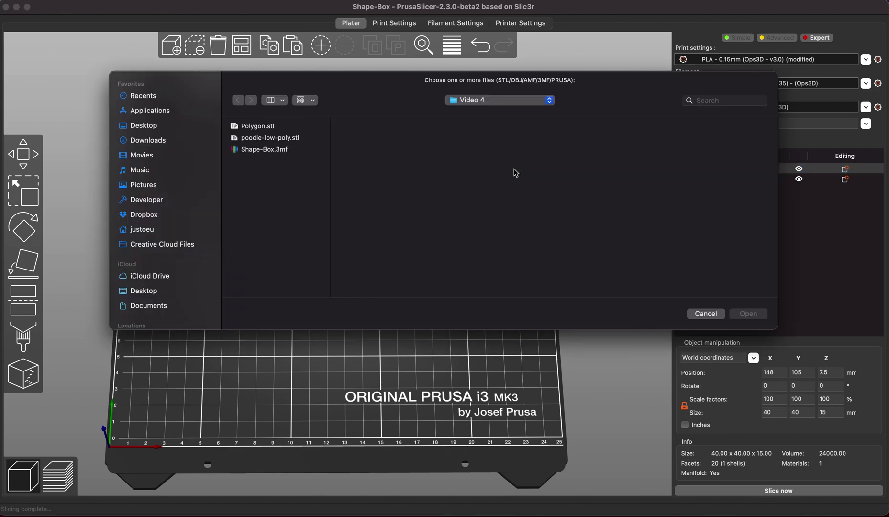
pyautogui.click(256, 128)
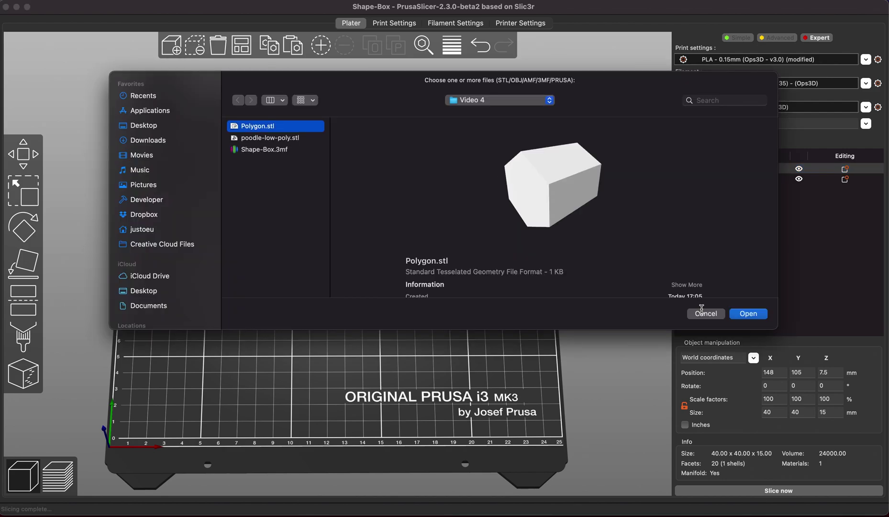
pyautogui.click(750, 314)
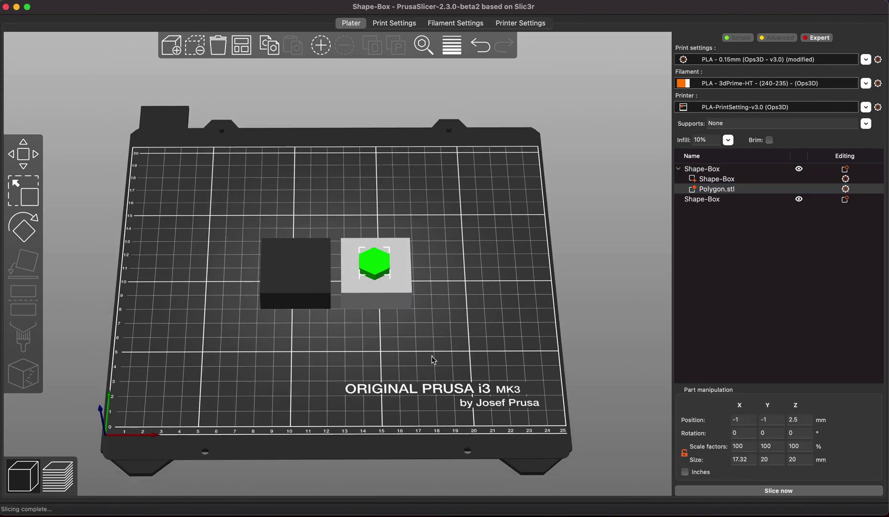
# Step: Examine the right box half's structure by selecting its Shape-Box part and its Polygon.stl modifier in turn
pyautogui.moveTo(433, 360)
pyautogui.mouseDown()
pyautogui.moveTo(432, 344)
pyautogui.moveTo(434, 360)
pyautogui.mouseUp()
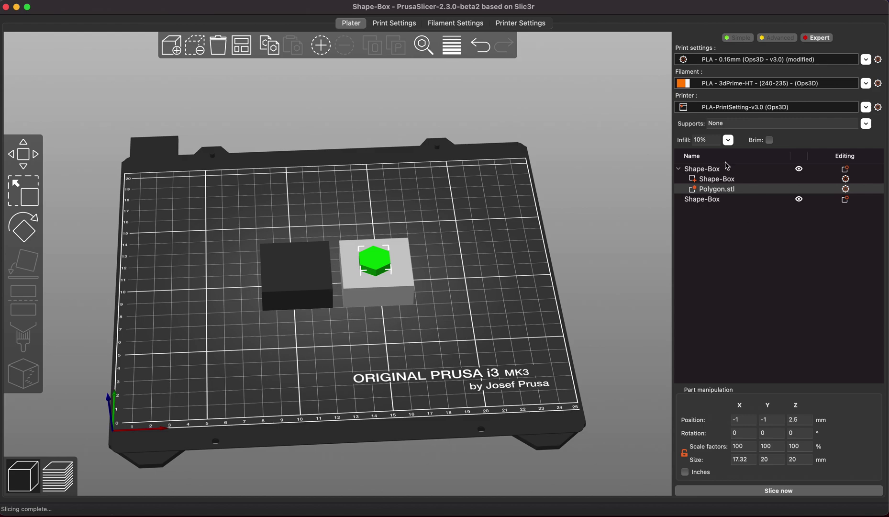
pyautogui.click(680, 169)
pyautogui.click(680, 169)
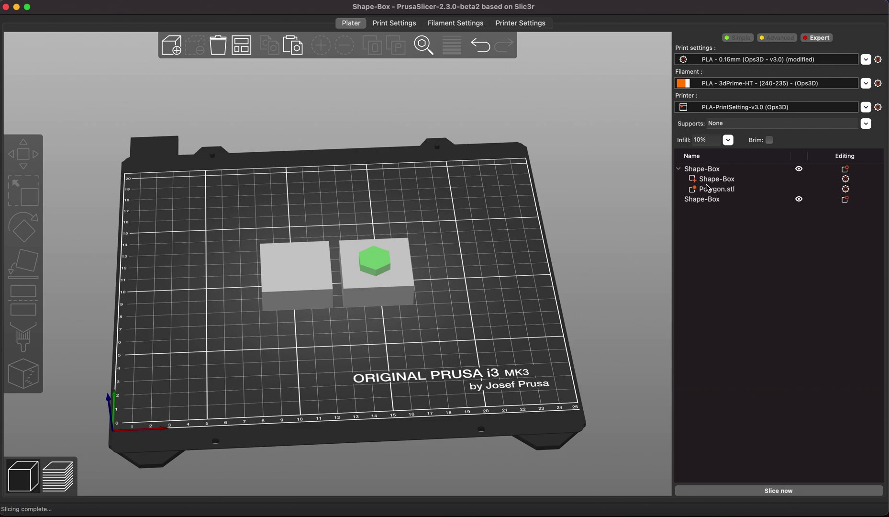
pyautogui.click(707, 177)
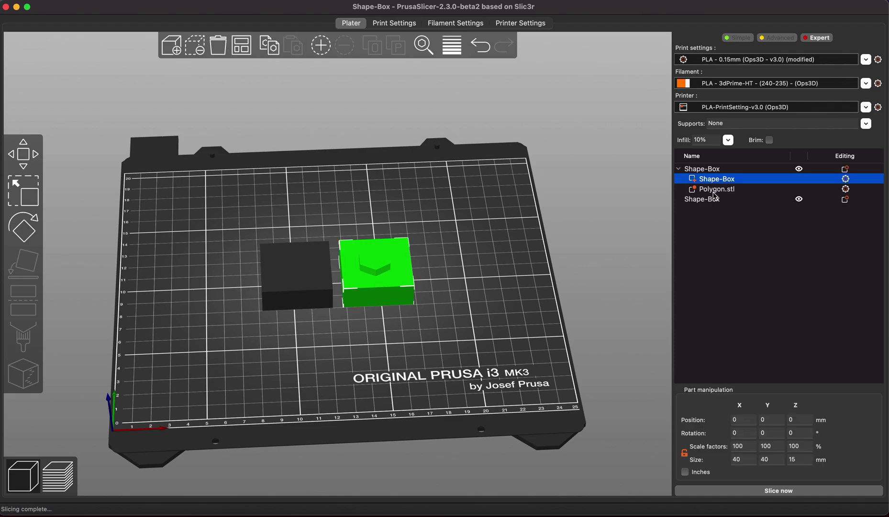
pyautogui.click(715, 192)
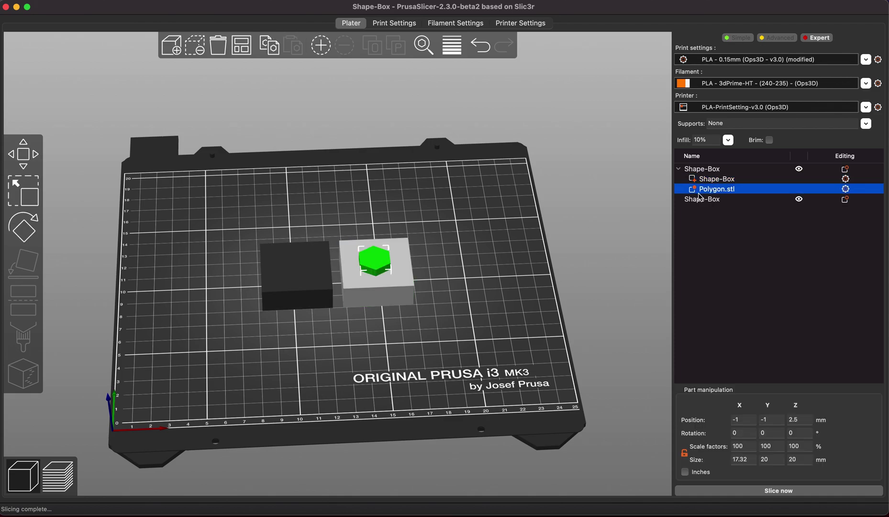
# Step: Try rotating only the Polygon.stl modifier about 17.39° around the Z axis, and undo the rotation
pyautogui.click(714, 181)
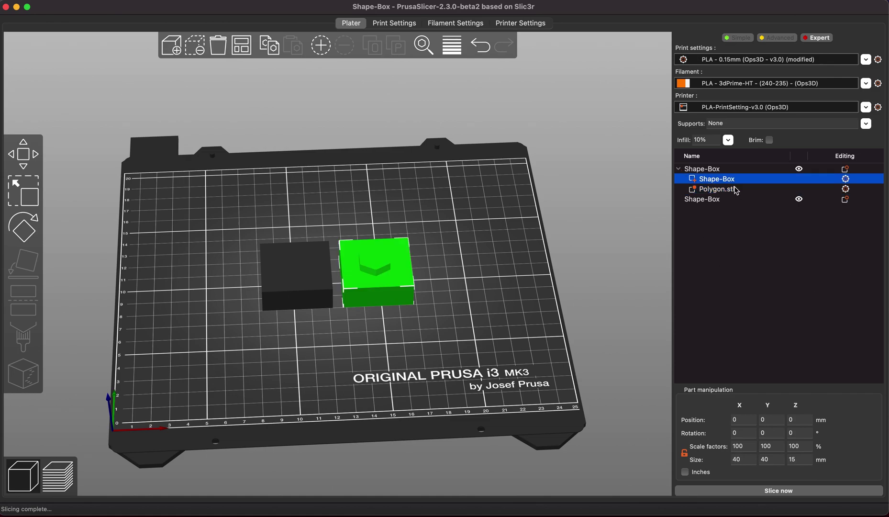
pyautogui.click(735, 190)
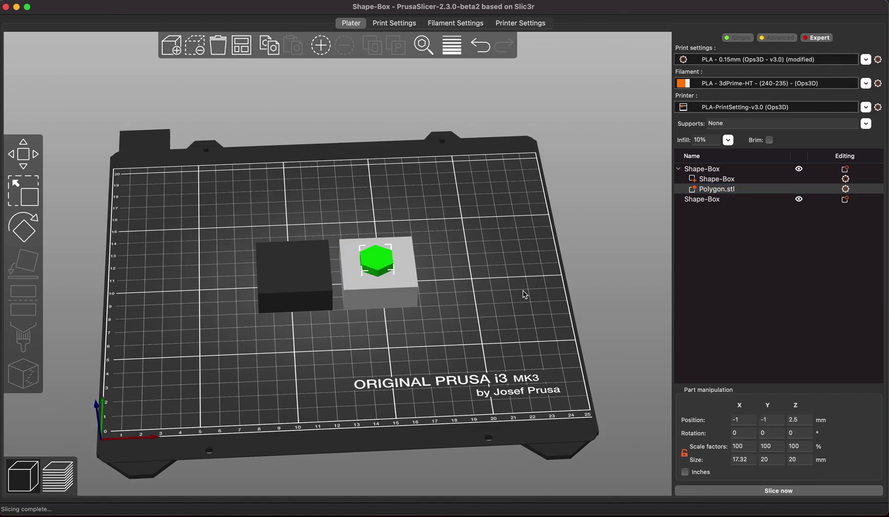
pyautogui.scroll(5, 525, 294)
pyautogui.click(22, 224)
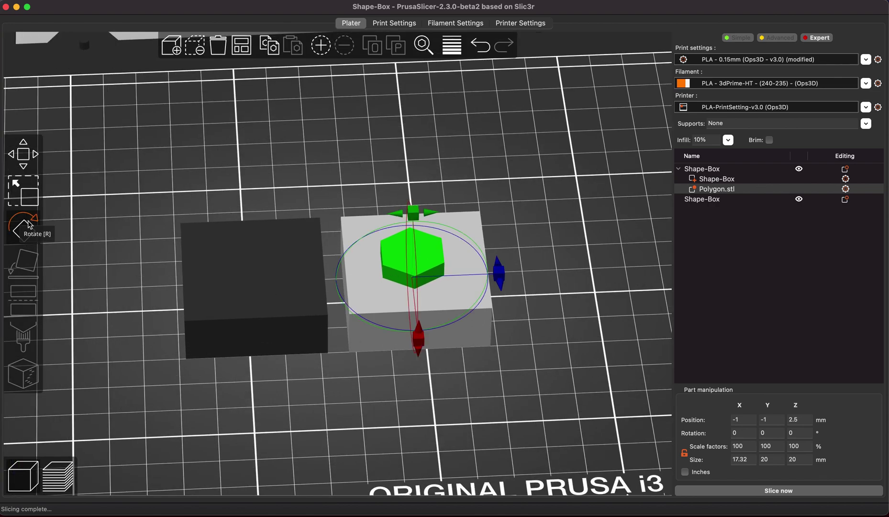
pyautogui.moveTo(500, 275); pyautogui.dragTo(446, 242)
pyautogui.moveTo(411, 200)
pyautogui.mouseDown()
pyautogui.moveTo(453, 204)
pyautogui.moveTo(461, 213)
pyautogui.moveTo(426, 207)
pyautogui.moveTo(414, 216)
pyautogui.mouseUp()
pyautogui.click(509, 229)
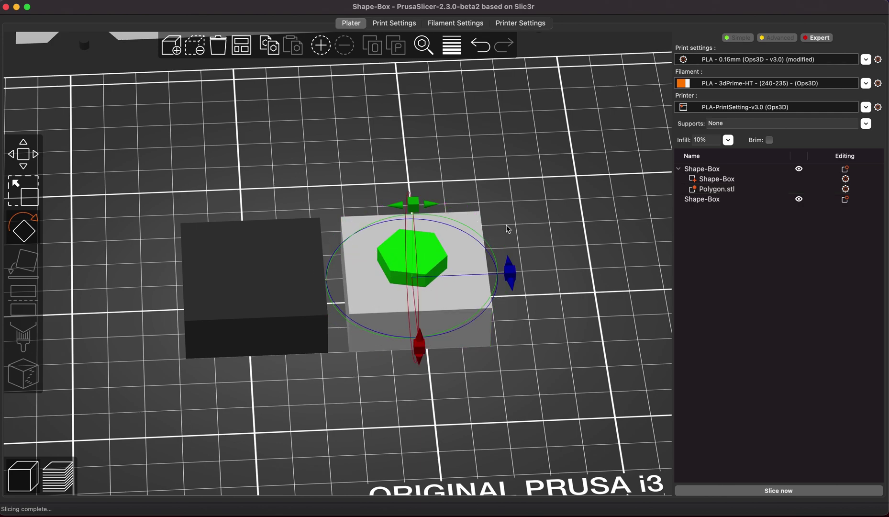
pyautogui.press('super+z')
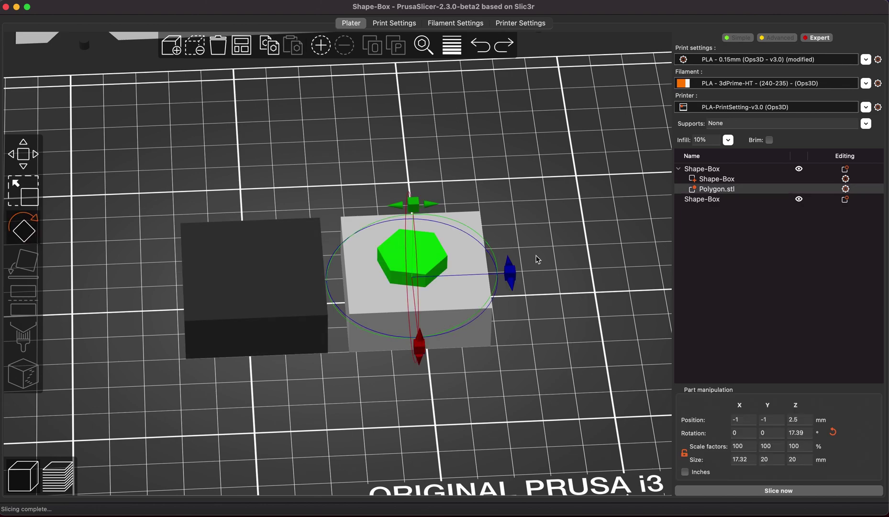
pyautogui.press('super+z')
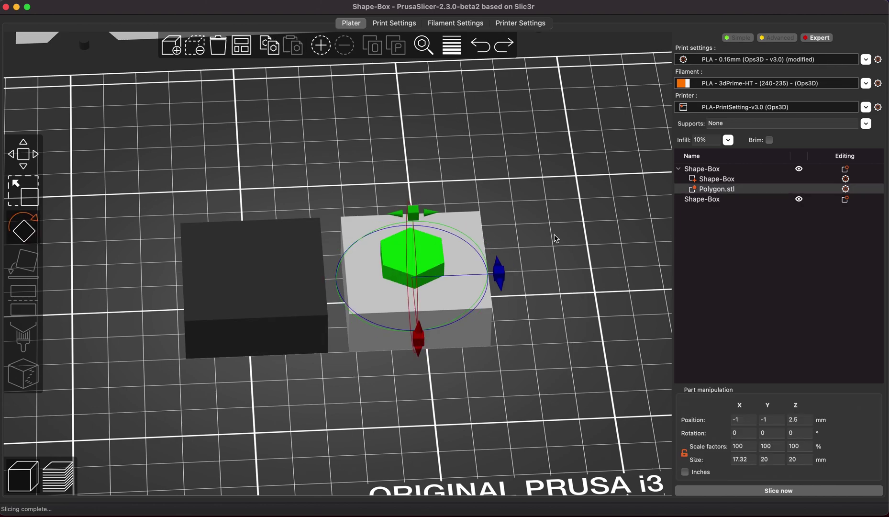
pyautogui.click(555, 238)
# Step: Try rotating the whole right Shape-Box object together with its modifier around the Z axis, and undo it
pyautogui.click(723, 182)
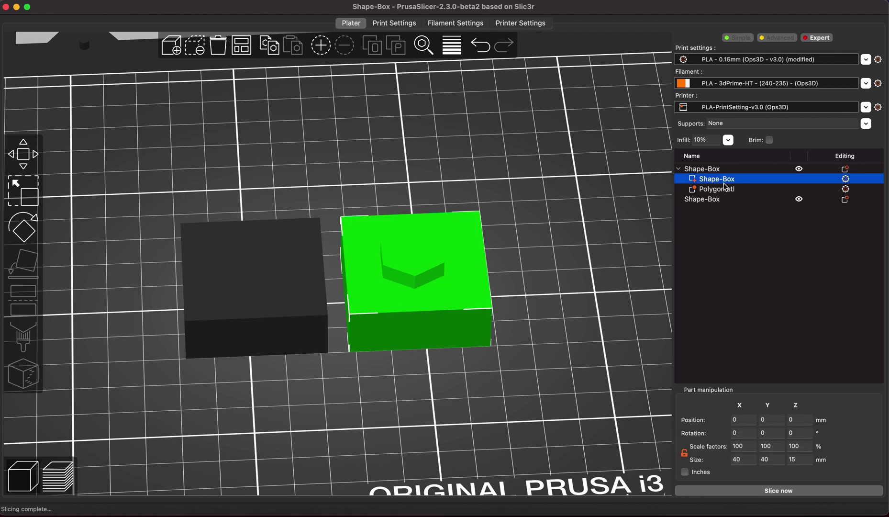
pyautogui.click(702, 170)
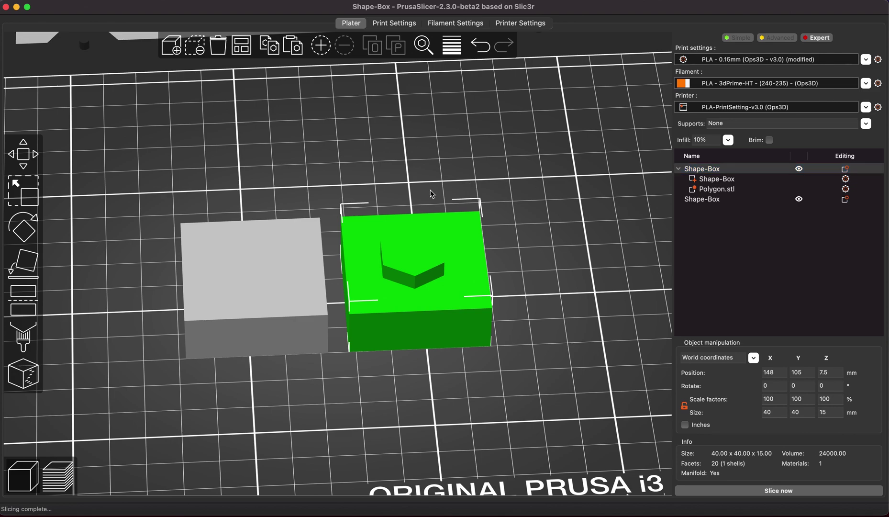
pyautogui.click(25, 227)
pyautogui.moveTo(551, 265); pyautogui.dragTo(526, 200)
pyautogui.press('super+z')
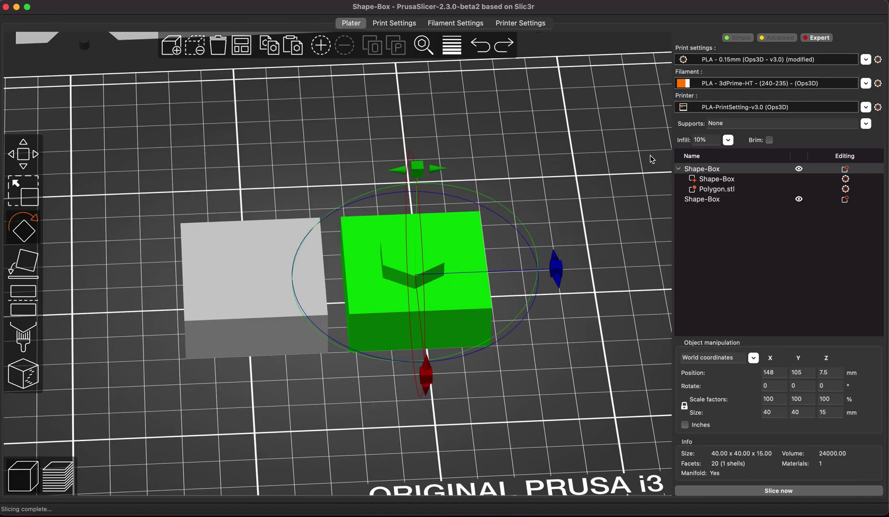
pyautogui.click(562, 175)
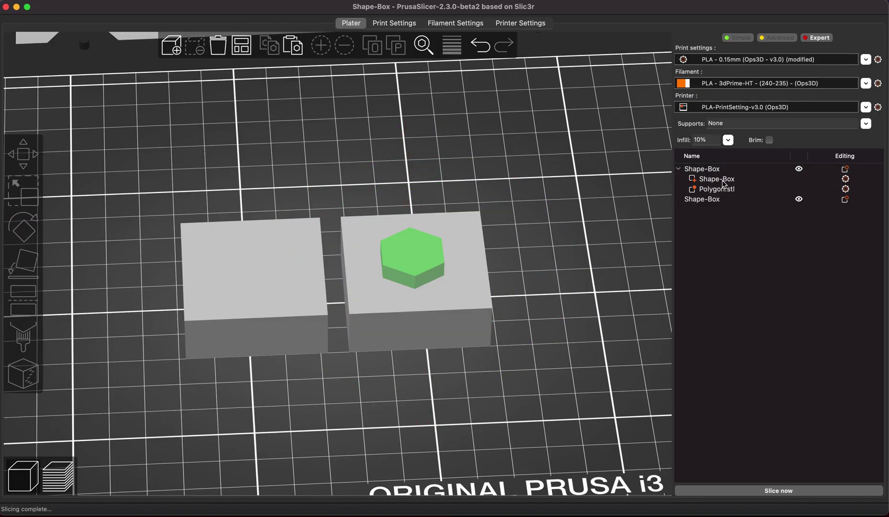
# Step: Compare the selectable levels by selecting the Shape-Box part, the Polygon.stl modifier, the whole right object and the left box in turn
pyautogui.click(723, 180)
pyautogui.click(725, 189)
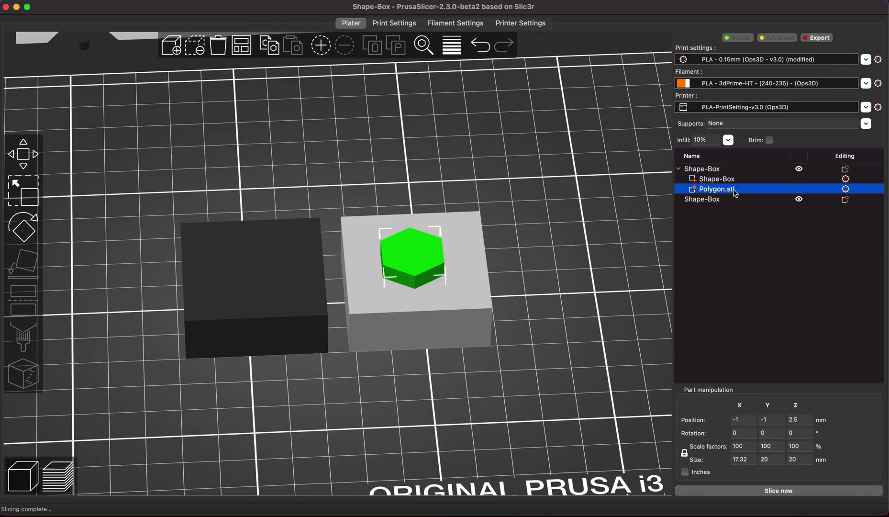
pyautogui.click(712, 171)
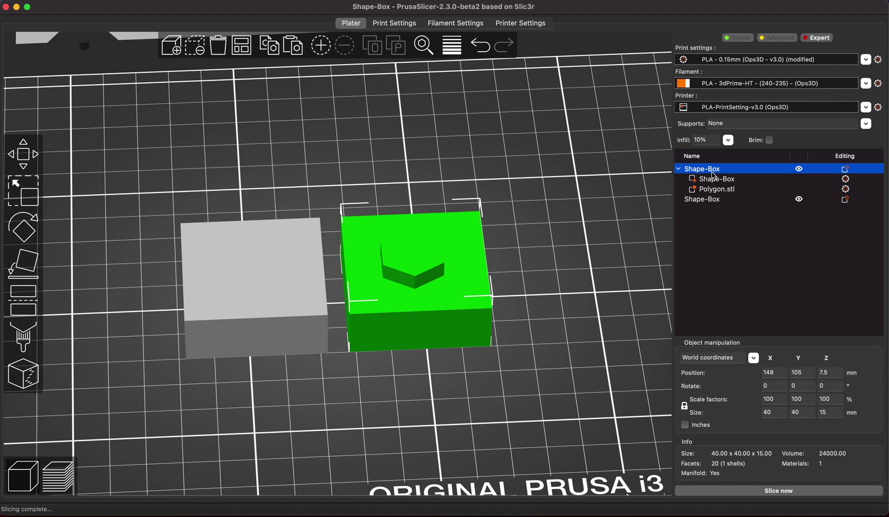
pyautogui.click(710, 201)
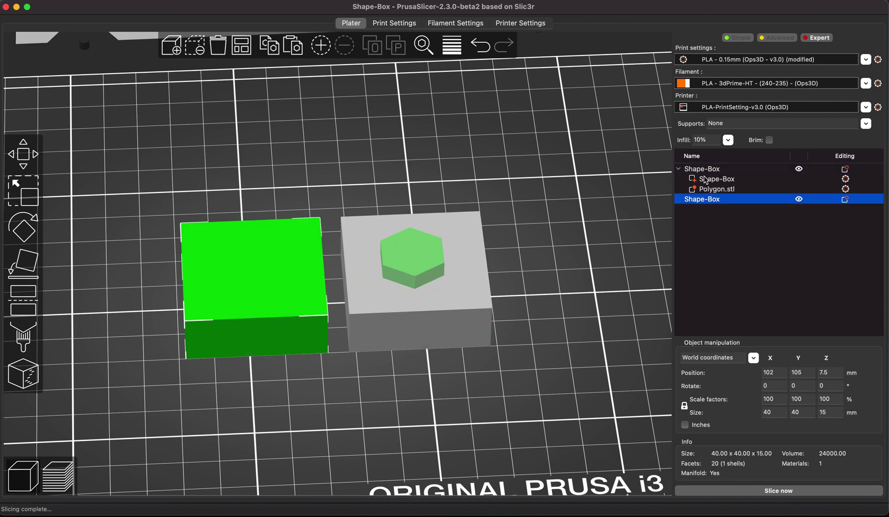
pyautogui.click(712, 181)
# Step: Add infill settings to the Polygon.stl modifier and set its fill density to 0%
pyautogui.click(726, 191)
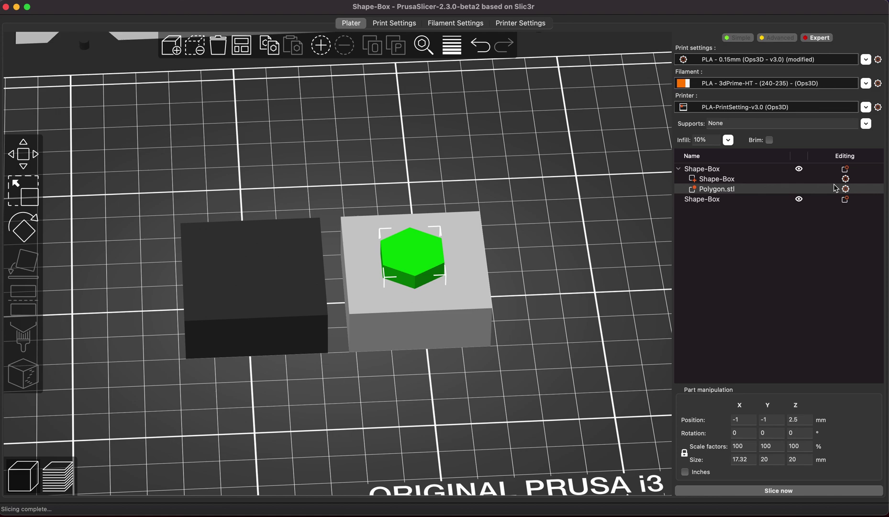
pyautogui.rightClick(848, 190)
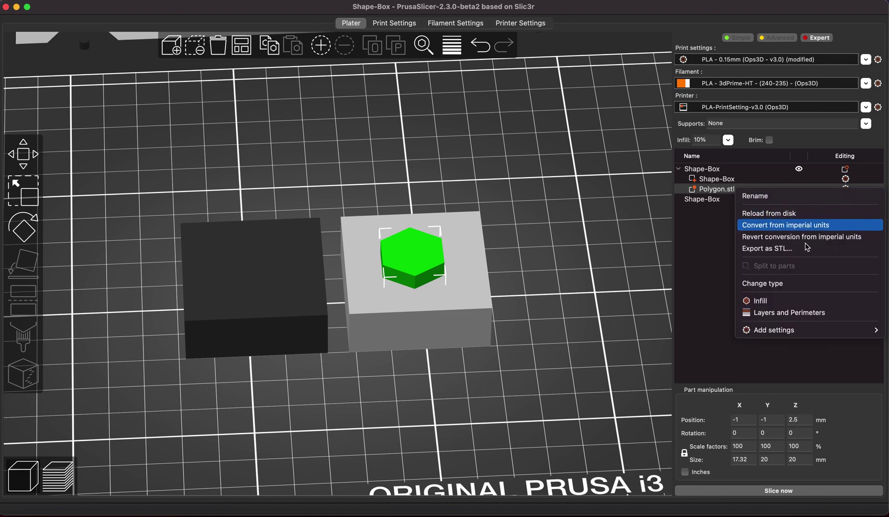
pyautogui.click(773, 301)
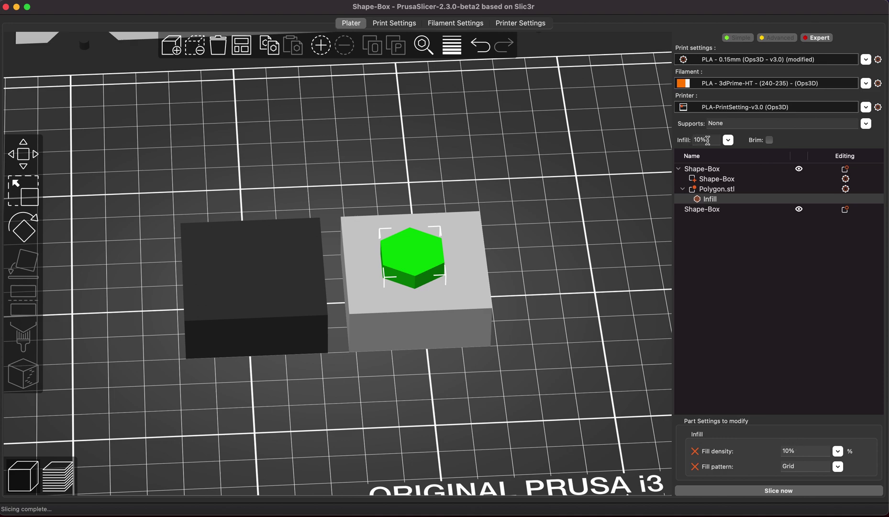
pyautogui.click(841, 453)
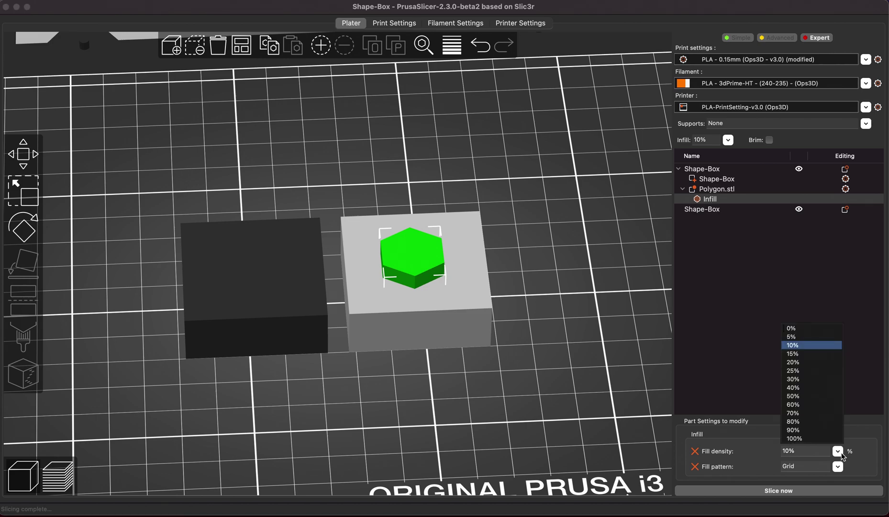
pyautogui.click(803, 329)
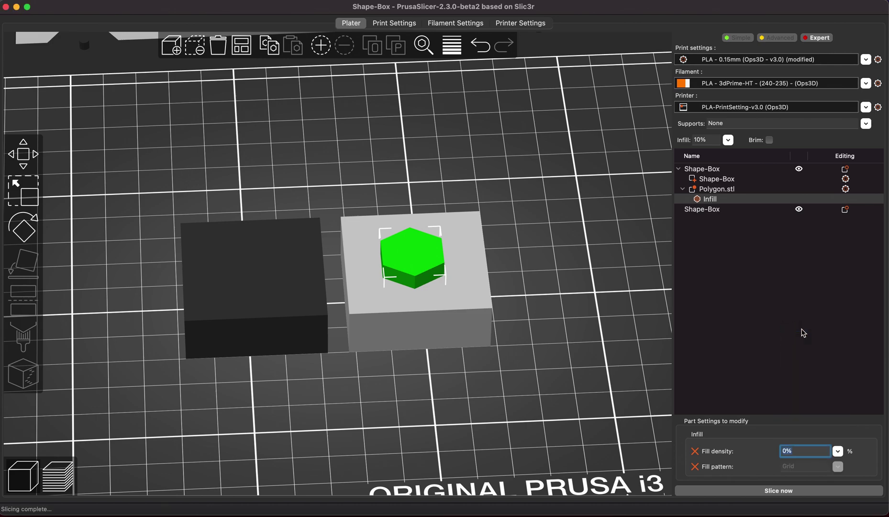
# Step: Slice the plate and lower the layer preview to 12.35 mm to inspect the infill inside both box halves
pyautogui.click(779, 492)
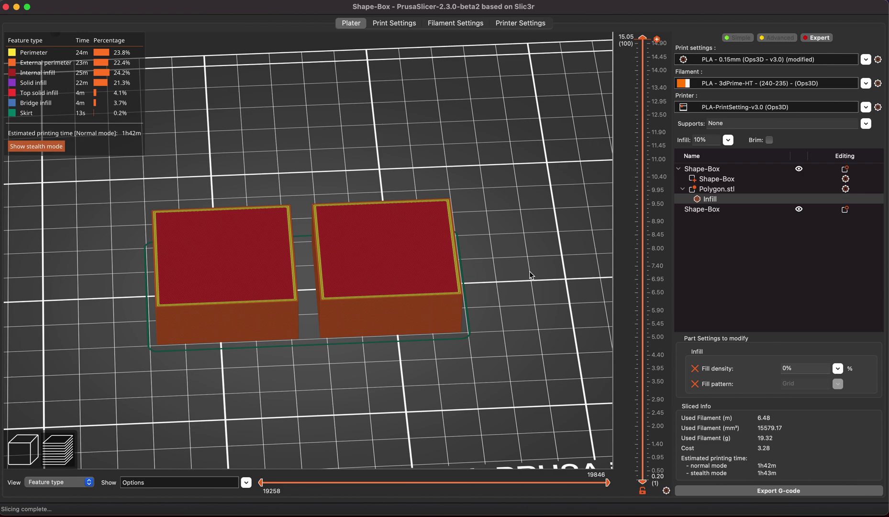
pyautogui.moveTo(643, 38); pyautogui.dragTo(647, 108)
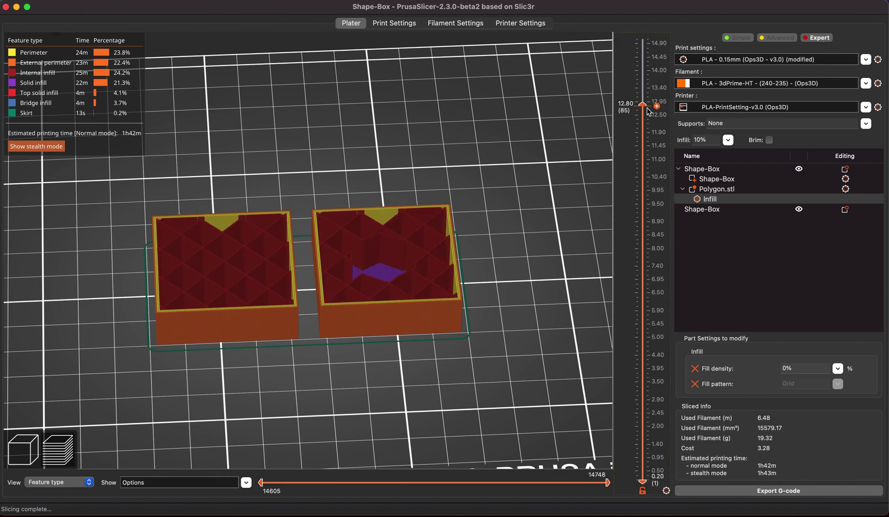
pyautogui.scroll(-3, 649, 112)
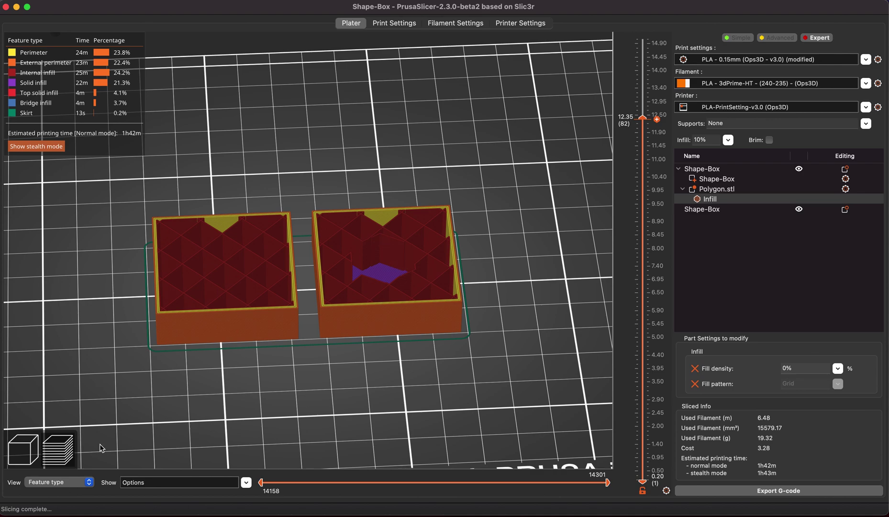
# Step: Back in the 3D editor view, raise the Polygon.stl modifier along Z to about 8.1 mm so it protrudes further above the box
pyautogui.click(27, 445)
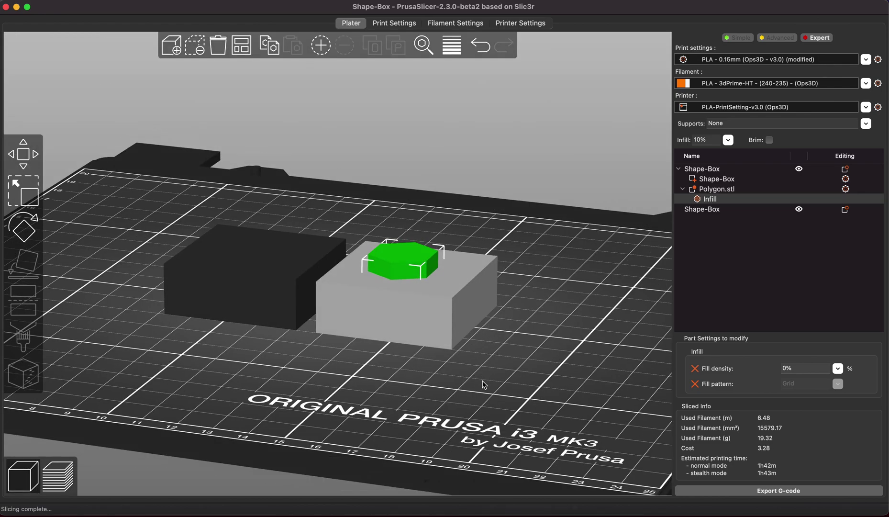
pyautogui.moveTo(483, 381); pyautogui.dragTo(482, 377)
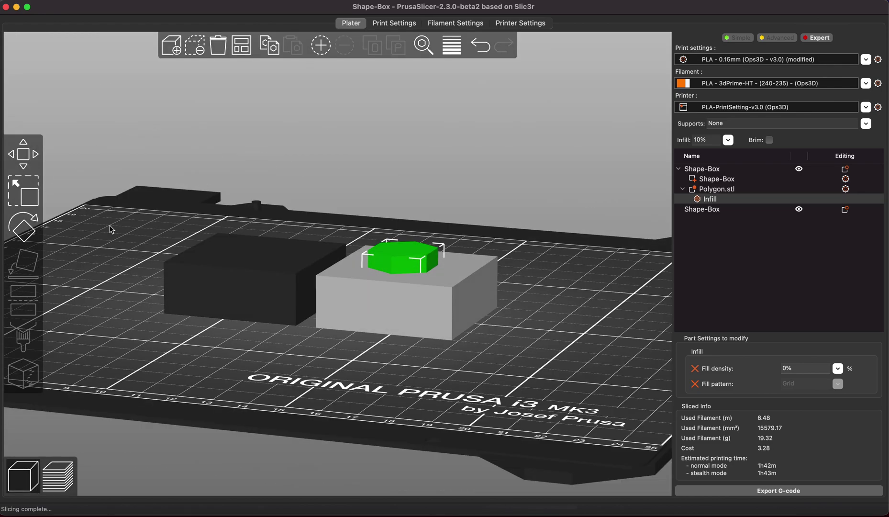
pyautogui.click(27, 163)
pyautogui.moveTo(406, 215); pyautogui.dragTo(407, 197)
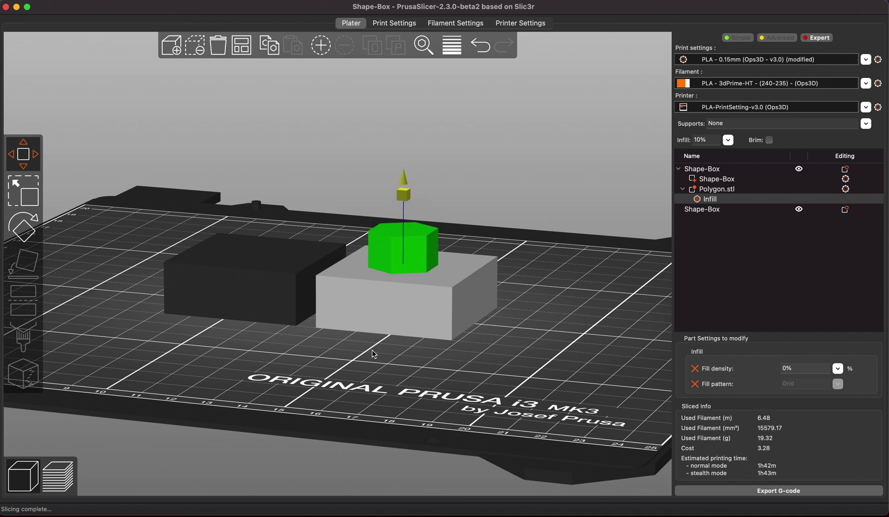
pyautogui.moveTo(375, 354); pyautogui.dragTo(400, 320)
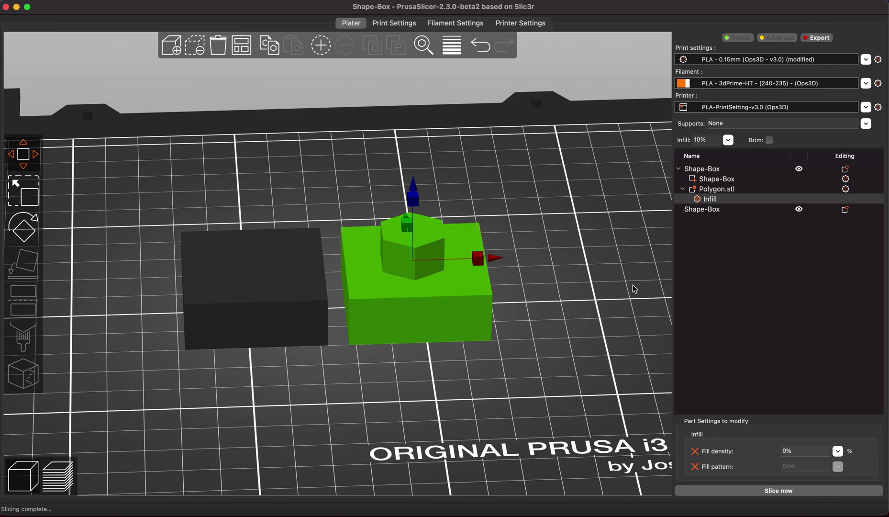
# Step: Add Layers and Perimeters settings to the Polygon.stl modifier, with bottom layers, perimeters and top layers all set to 0
pyautogui.click(847, 191)
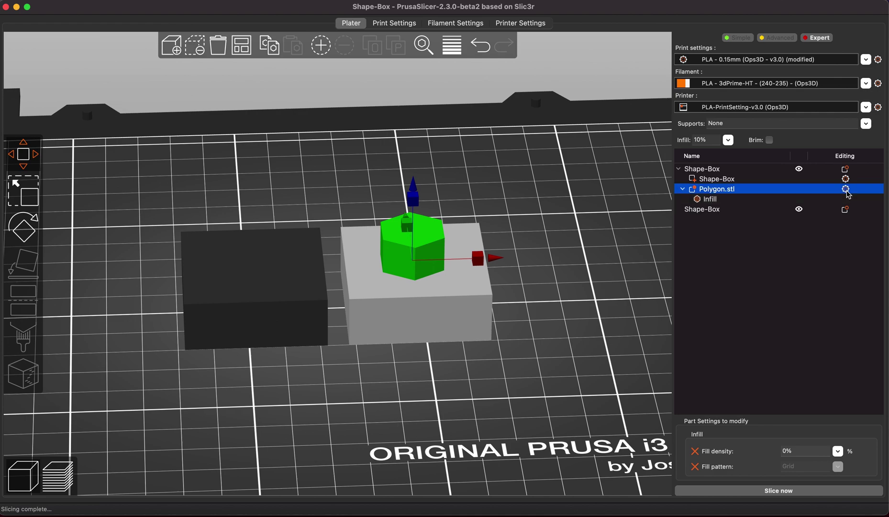
pyautogui.rightClick(848, 192)
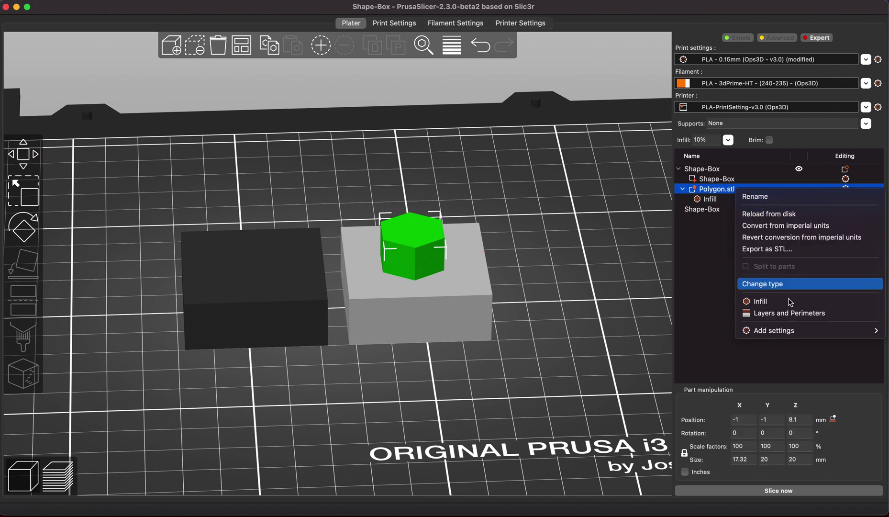
pyautogui.click(786, 314)
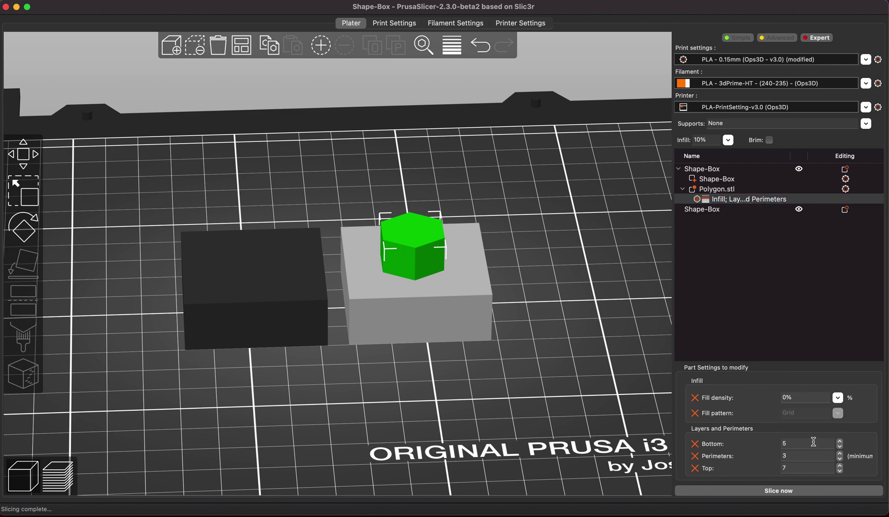
pyautogui.click(805, 444)
pyautogui.press('BackSpace')
pyautogui.write('0')
pyautogui.press('Tab')
pyautogui.write('0')
pyautogui.press('Tab')
pyautogui.write('0')
# Step: Slice the plate again and inspect the hexagonal area of the right box half with the layer preview raised to 13.85 mm
pyautogui.click(736, 492)
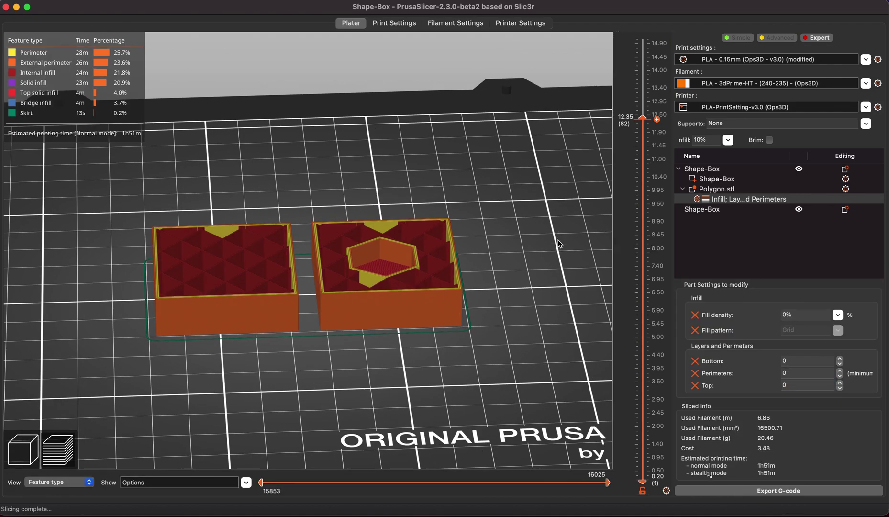
pyautogui.moveTo(559, 243); pyautogui.dragTo(559, 249)
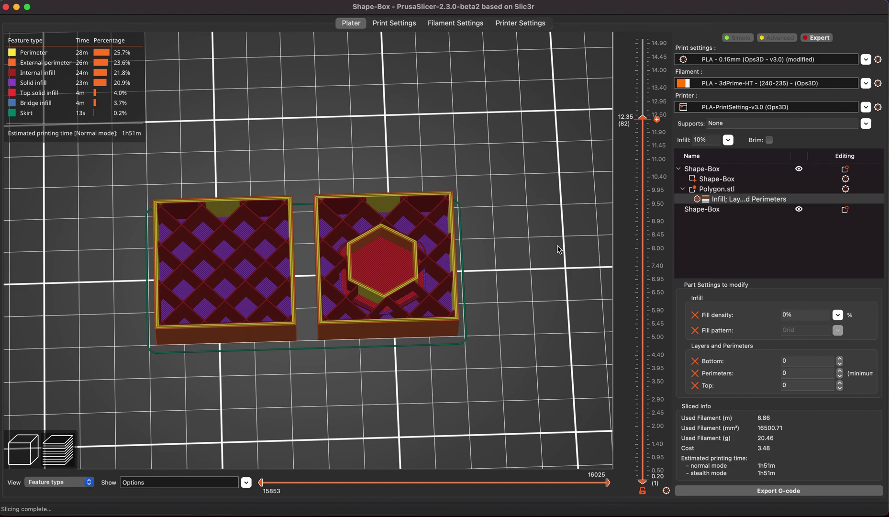
pyautogui.moveTo(559, 249); pyautogui.dragTo(560, 233)
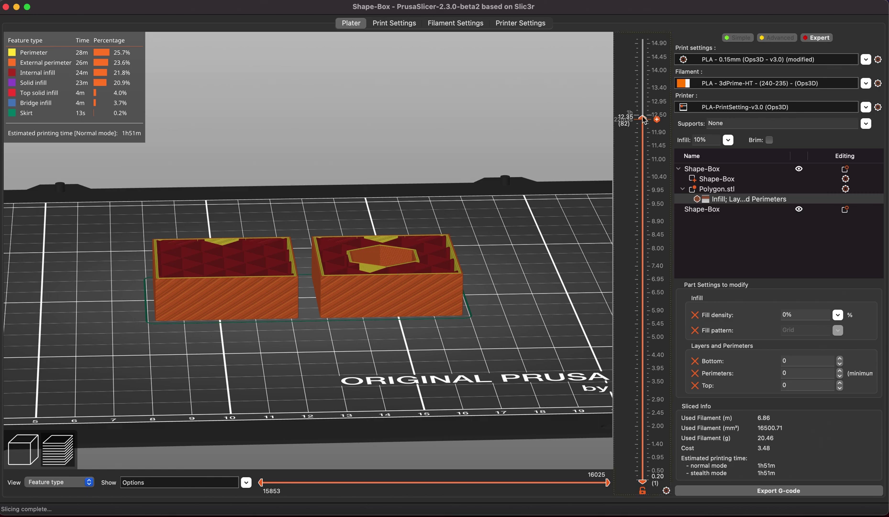
pyautogui.scroll(1, 644, 113)
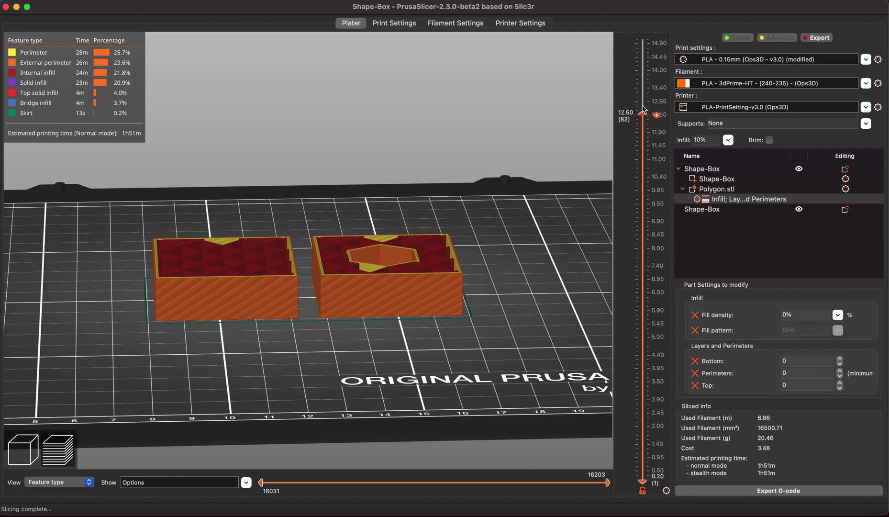
pyautogui.moveTo(644, 109); pyautogui.dragTo(646, 76)
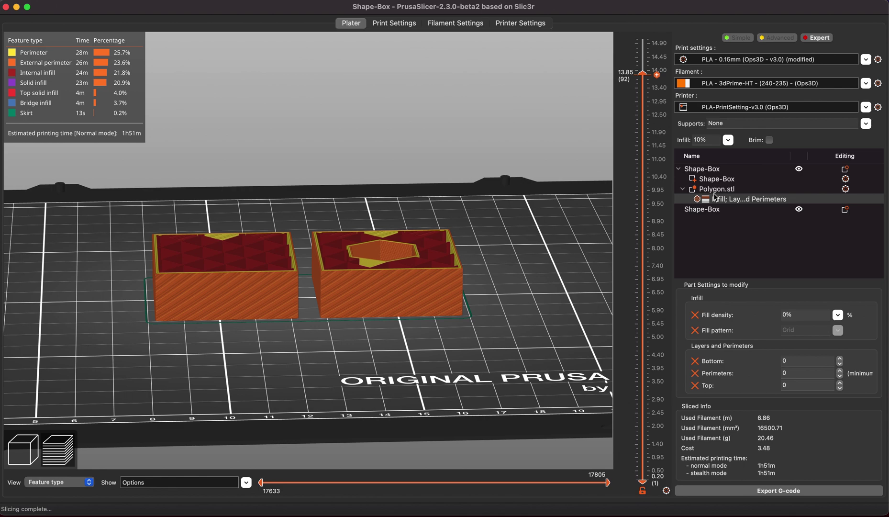
pyautogui.moveTo(529, 342); pyautogui.dragTo(530, 351)
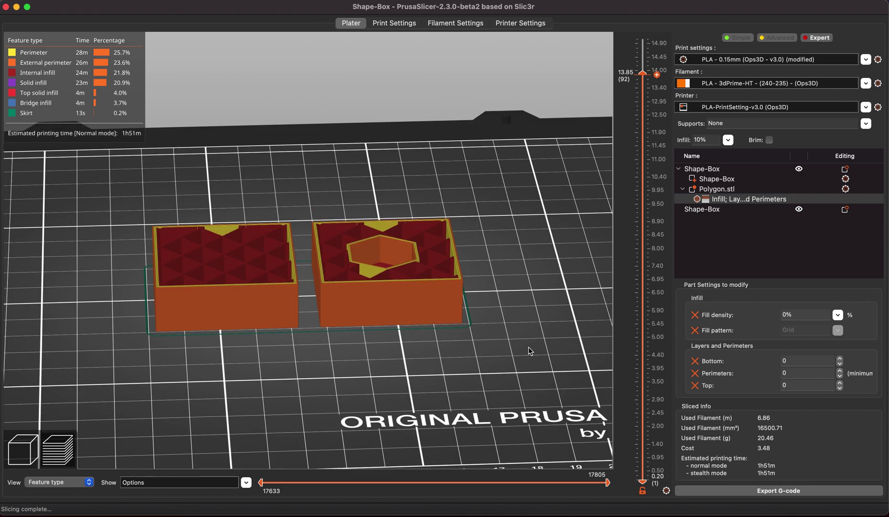
pyautogui.moveTo(529, 351); pyautogui.dragTo(422, 223)
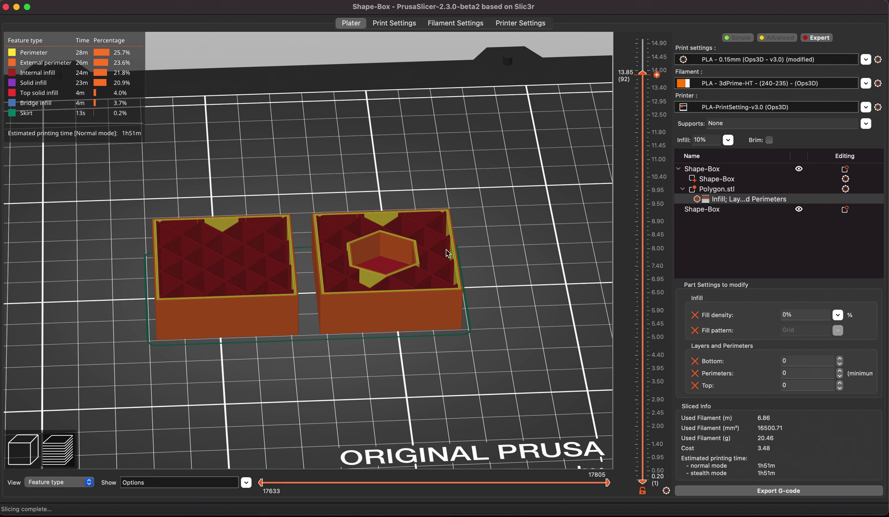
# Step: Raise the layer preview to the top layer at 15.05 mm and examine the hexagonal opening in the right box half
pyautogui.scroll(-3, 448, 254)
pyautogui.scroll(1, 423, 339)
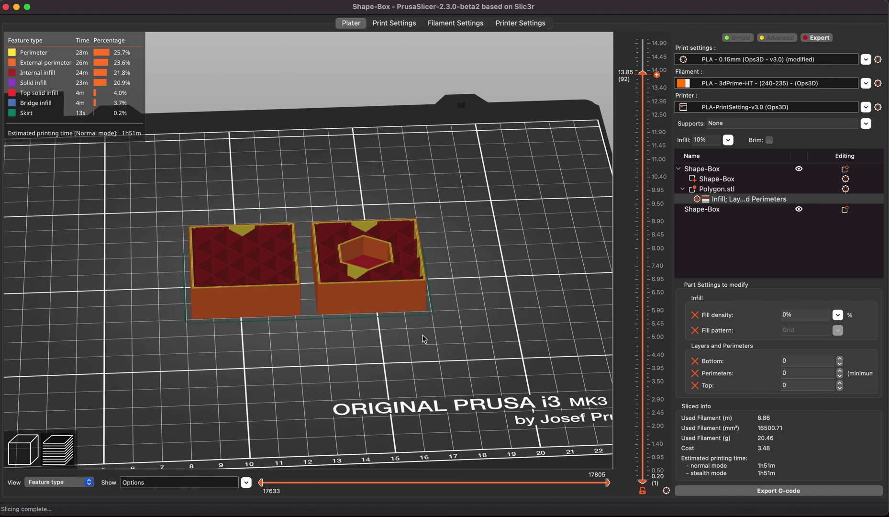
pyautogui.scroll(2, 423, 338)
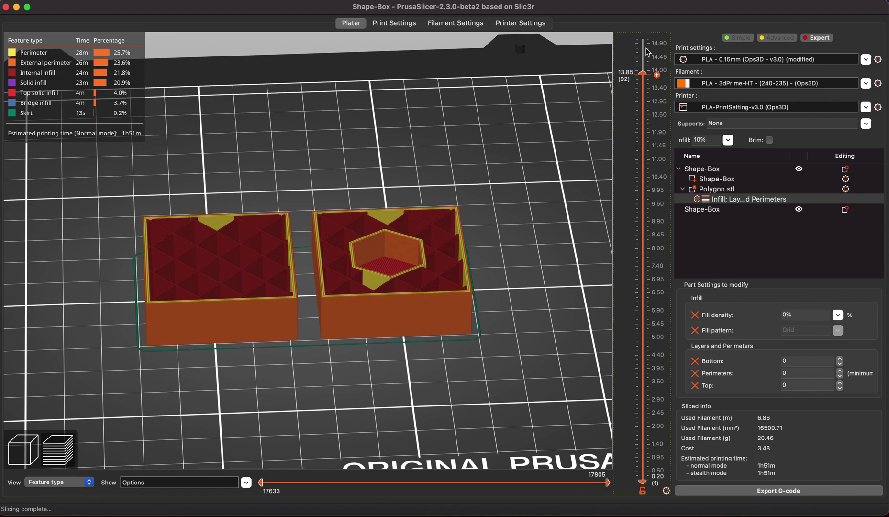
pyautogui.scroll(8, 648, 52)
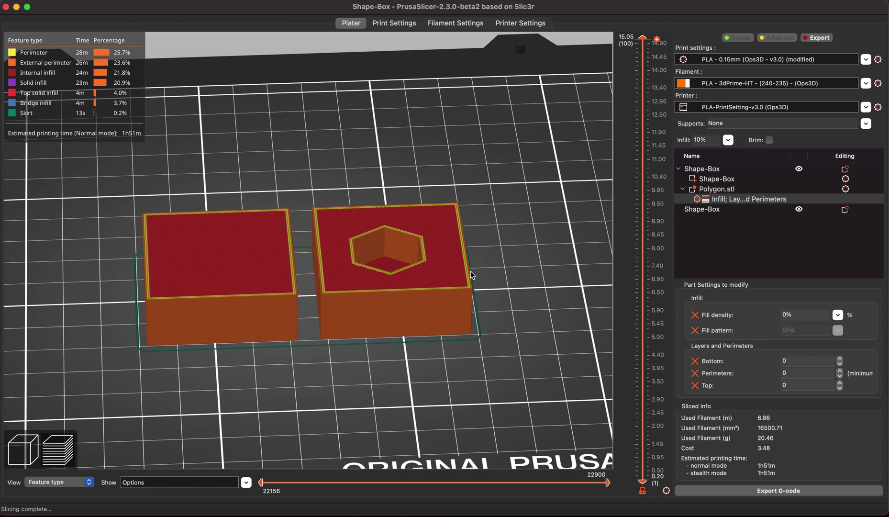
pyautogui.moveTo(472, 275); pyautogui.dragTo(526, 199)
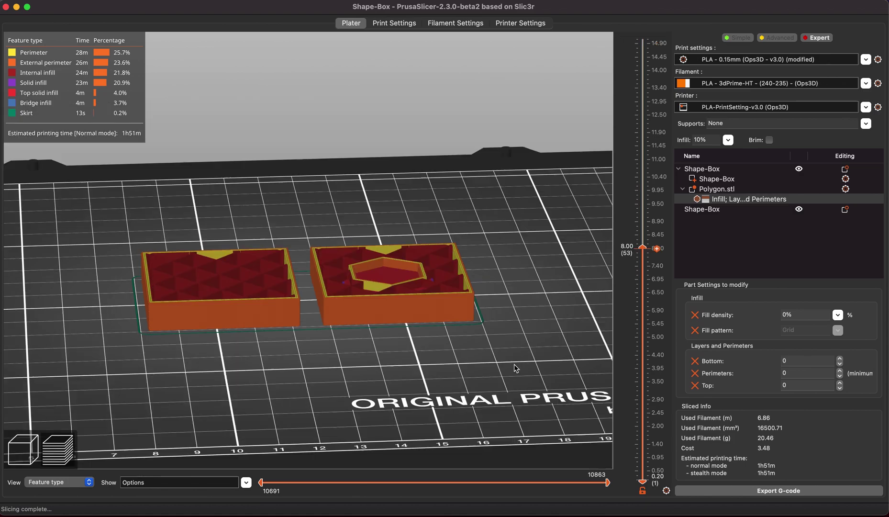
# Step: View the hexagonal cavity from above, stepping the layer preview through 6.20, 5.15, 11.00 and 14.90 mm up to 15.05 mm
pyautogui.moveTo(516, 363); pyautogui.dragTo(516, 376)
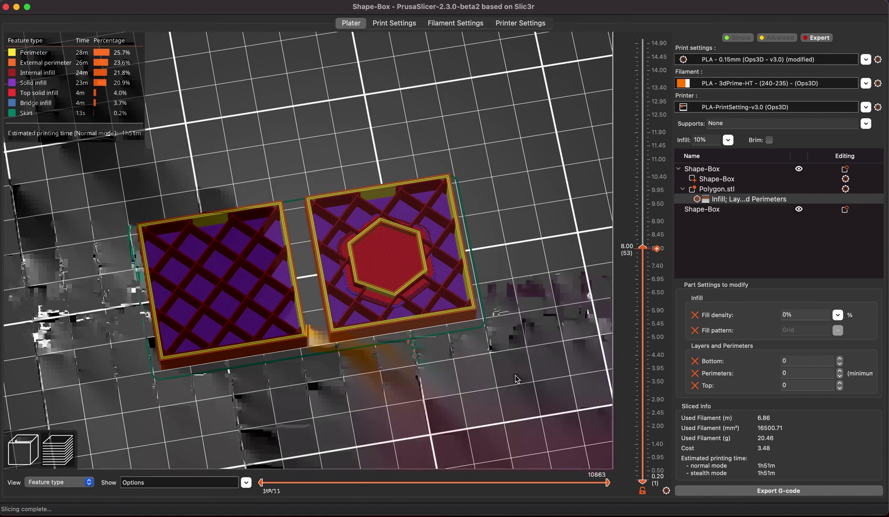
pyautogui.moveTo(643, 247); pyautogui.dragTo(642, 301)
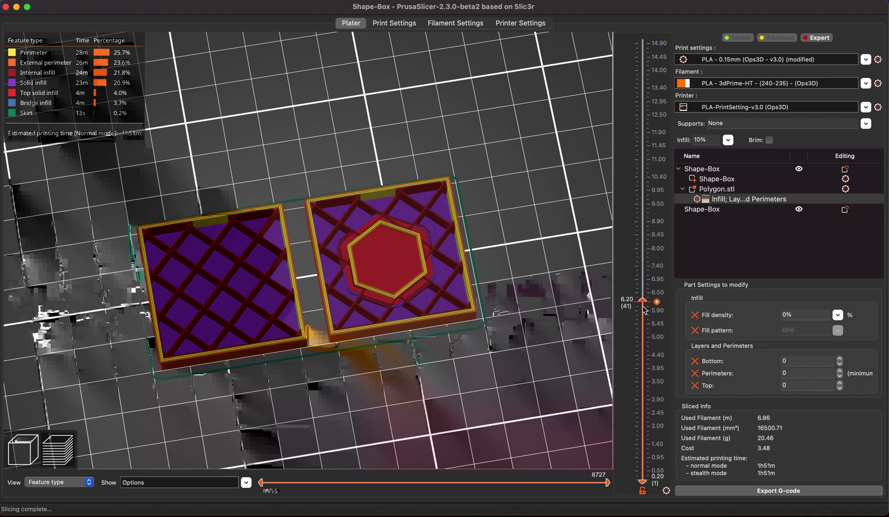
pyautogui.click(643, 333)
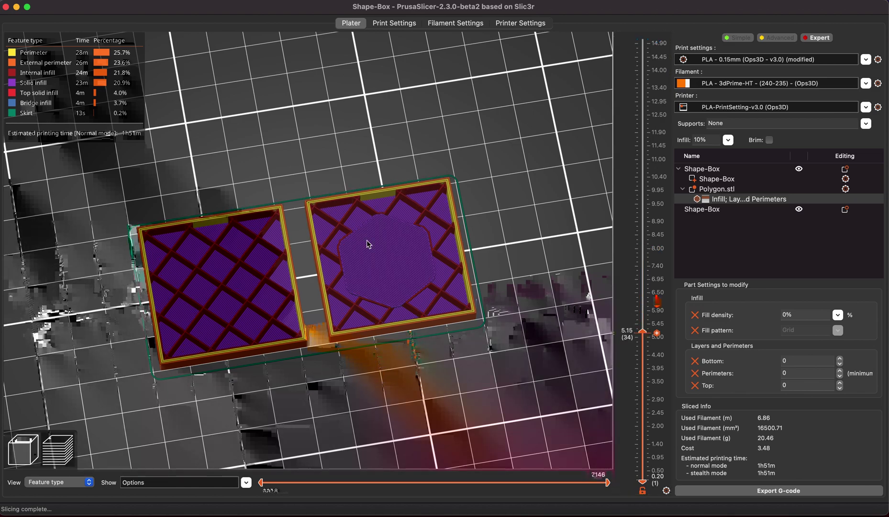
pyautogui.click(652, 162)
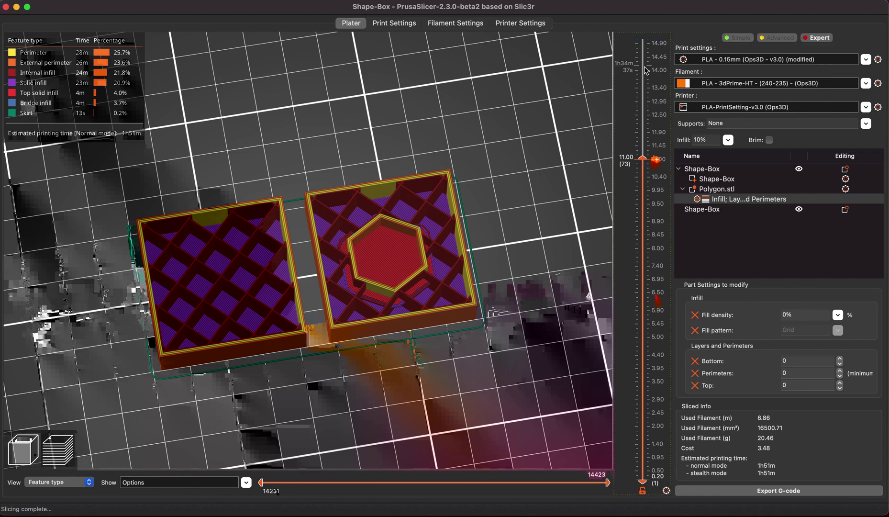
pyautogui.click(646, 50)
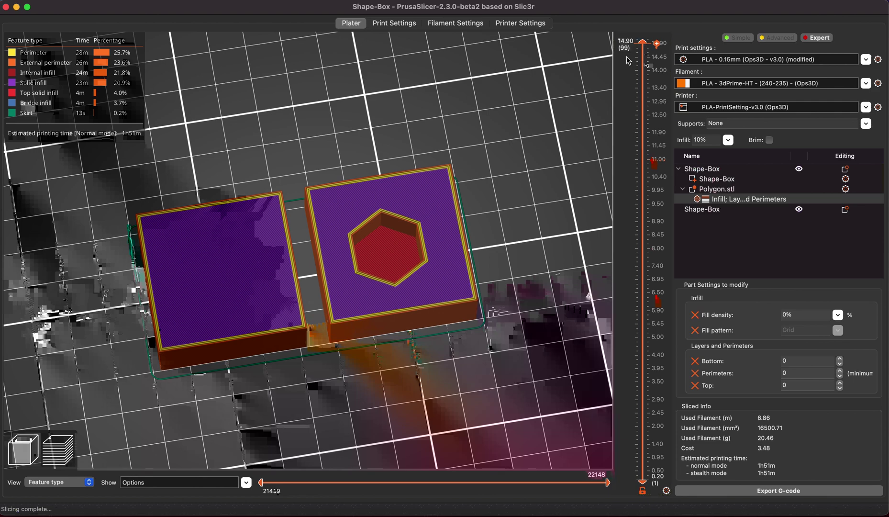
pyautogui.click(645, 44)
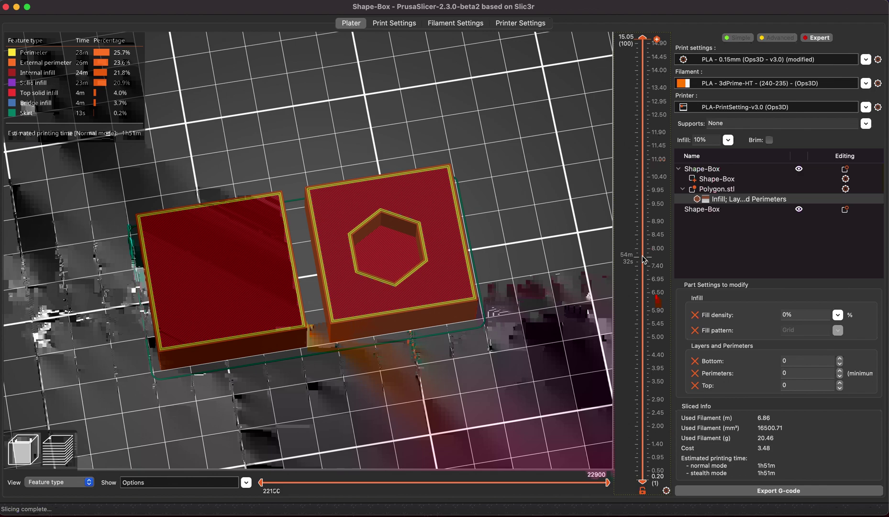
# Step: Set the Polygon.stl modifier's perimeters to 1 and slice the plate again
pyautogui.click(794, 369)
pyautogui.write('1')
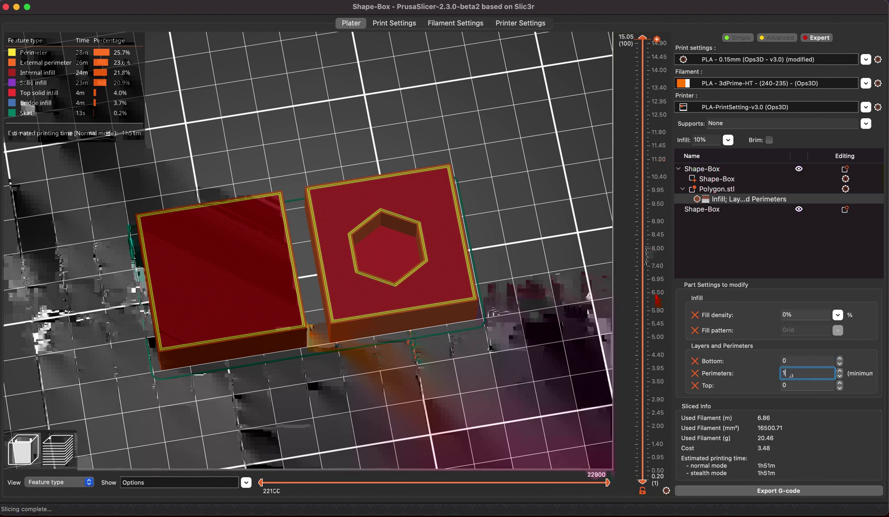
pyautogui.press('Tab')
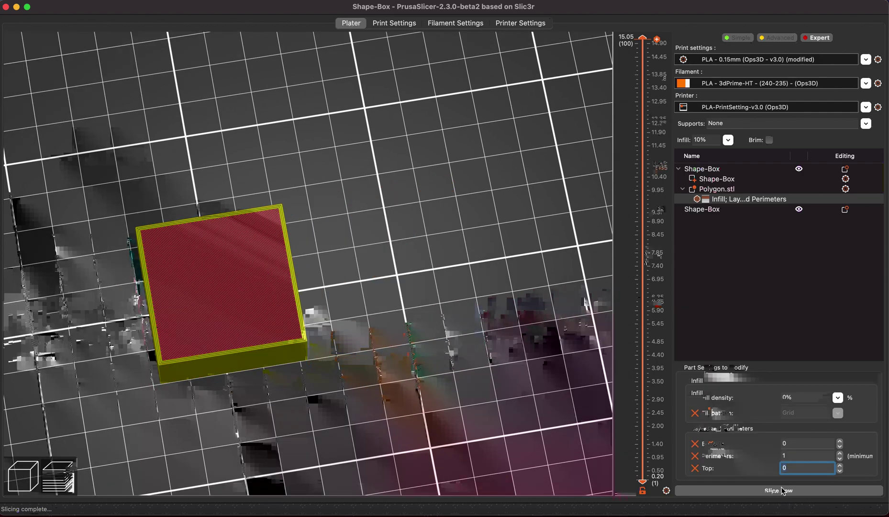
pyautogui.click(782, 490)
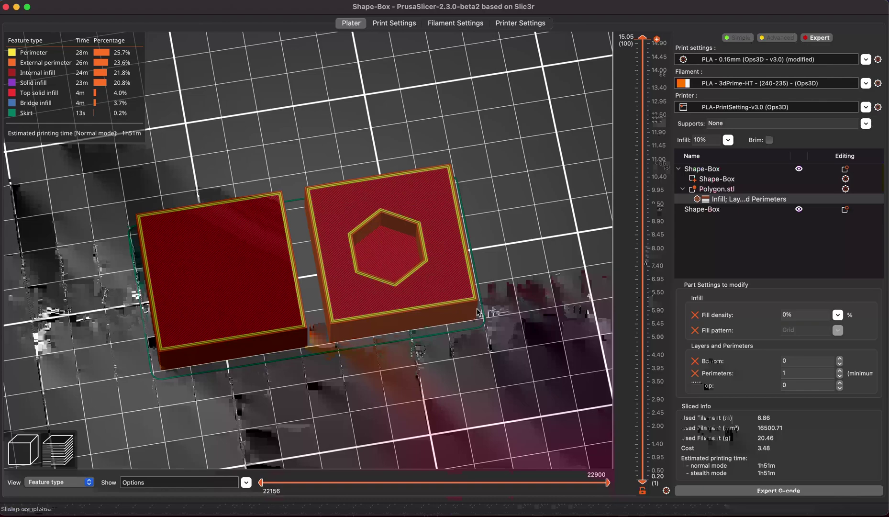
# Step: Examine the cavity walls by lowering the layer preview to 5.45 mm and raising it back to the top layer at 15.05 mm
pyautogui.click(656, 328)
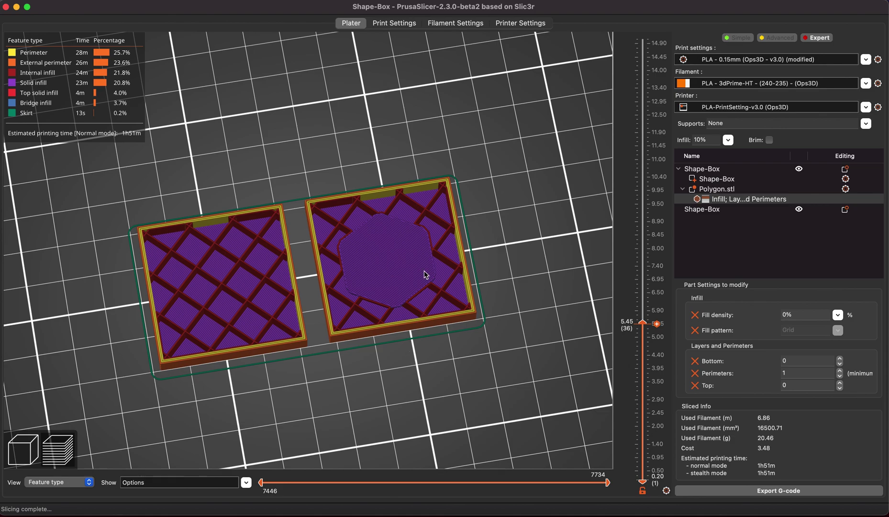
pyautogui.moveTo(643, 323); pyautogui.dragTo(646, 44)
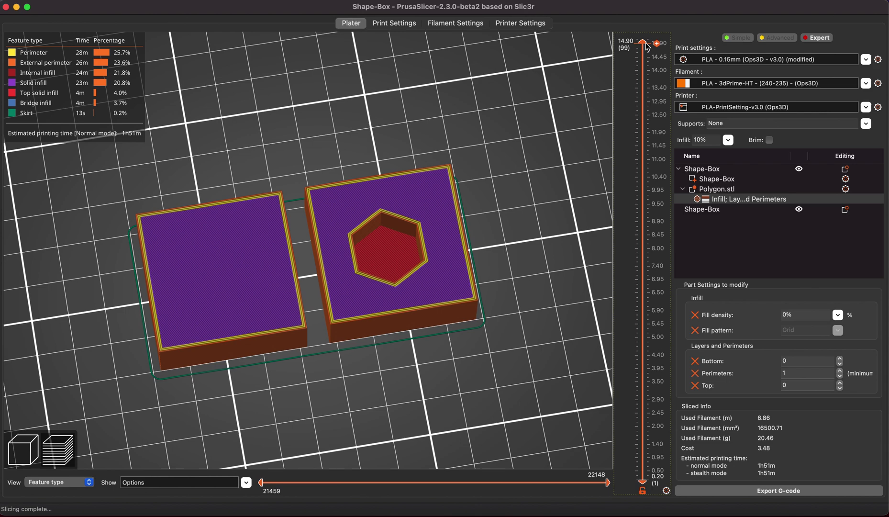
pyautogui.moveTo(645, 43)
pyautogui.scroll(1, 645, 74)
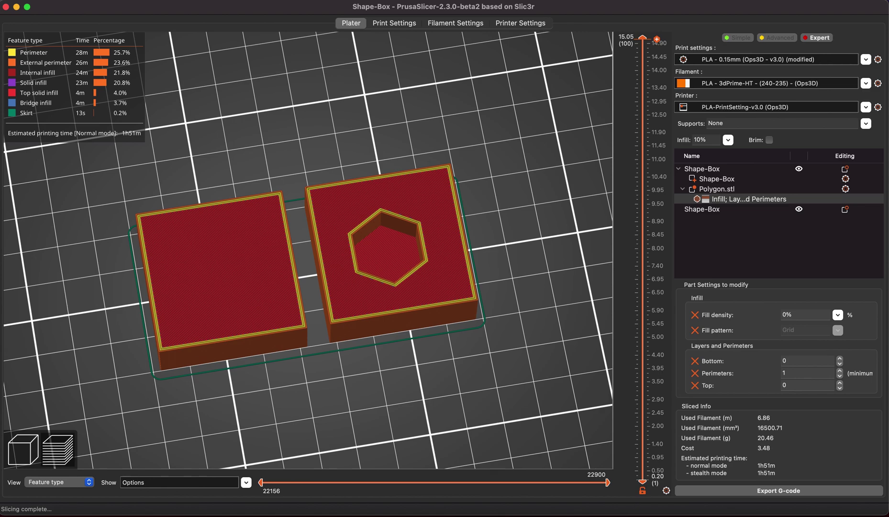
# Step: Back in the 3D editor view, duplicate the Polygon.stl modifier and delete the copy's Infill and Layers and Perimeters settings
pyautogui.click(20, 450)
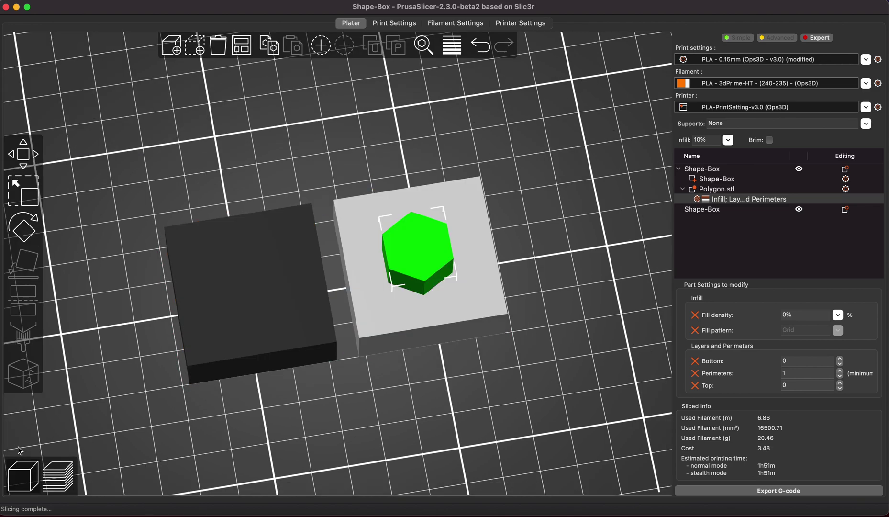
pyautogui.click(730, 190)
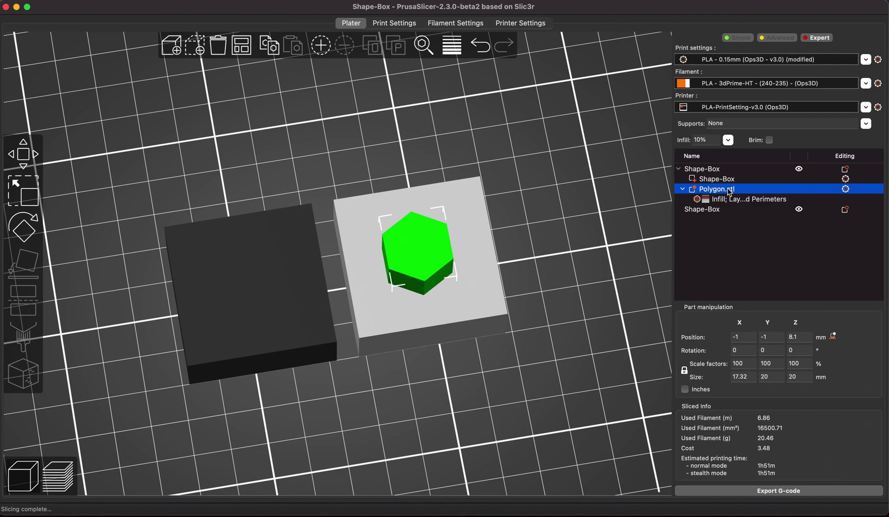
pyautogui.press('super+c')
pyautogui.press('super+v')
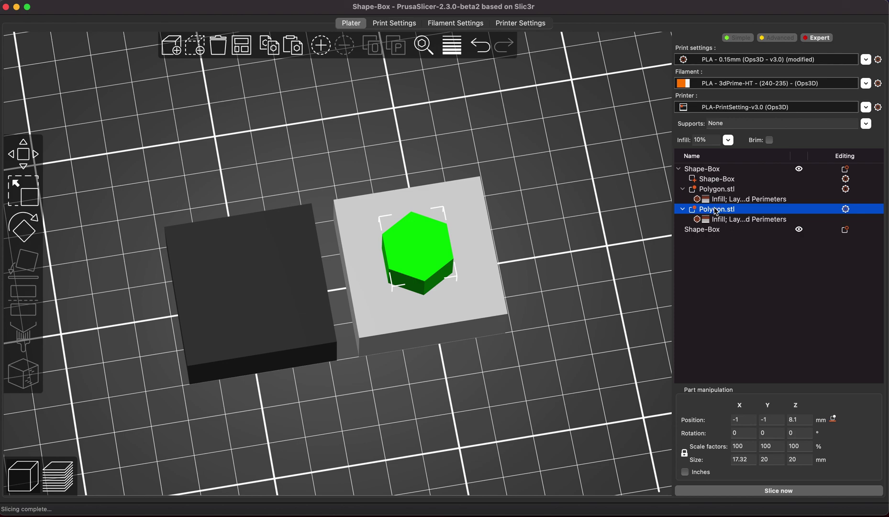
pyautogui.click(740, 221)
pyautogui.press('Delete')
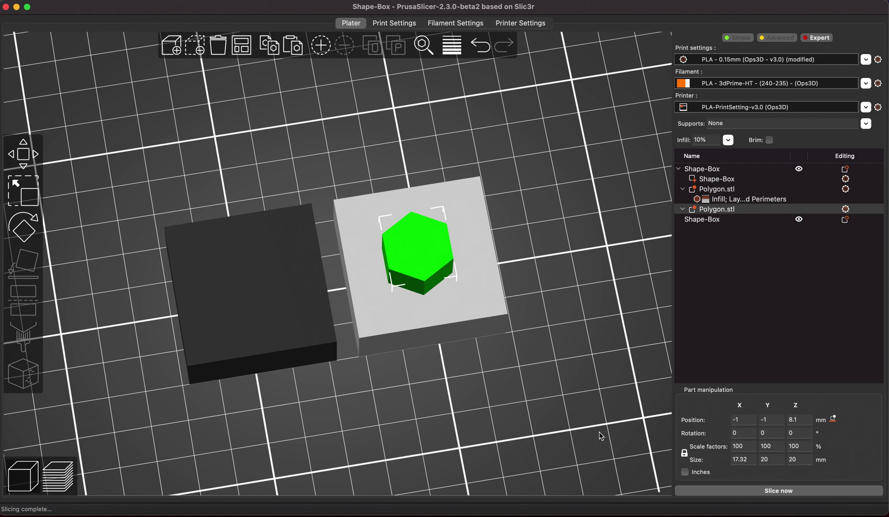
# Step: Unlock proportional scaling on the copied Polygon.stl modifier and set its Z scale factor to 10%
pyautogui.click(685, 453)
pyautogui.click(807, 447)
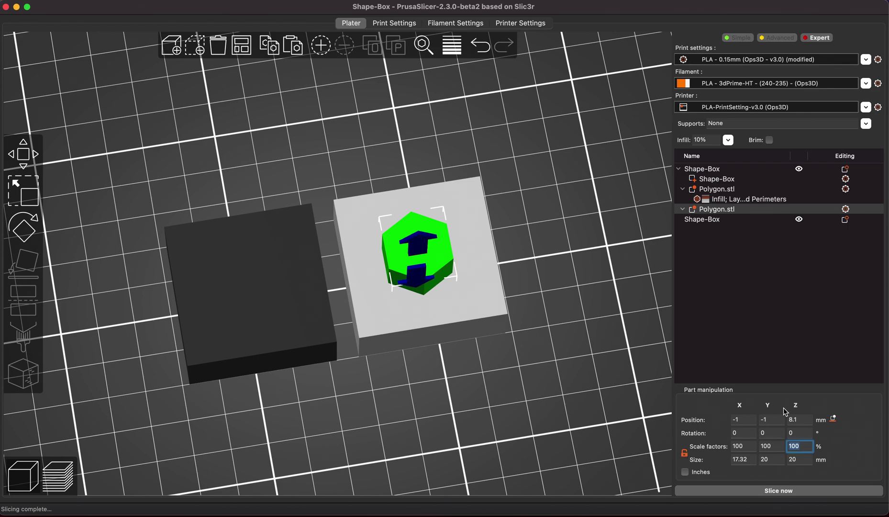
pyautogui.write('10')
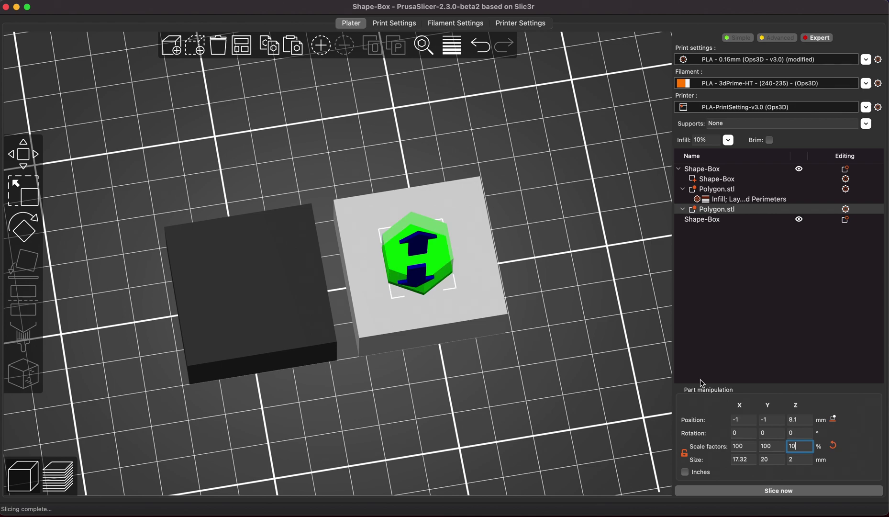
pyautogui.moveTo(561, 377); pyautogui.dragTo(561, 370)
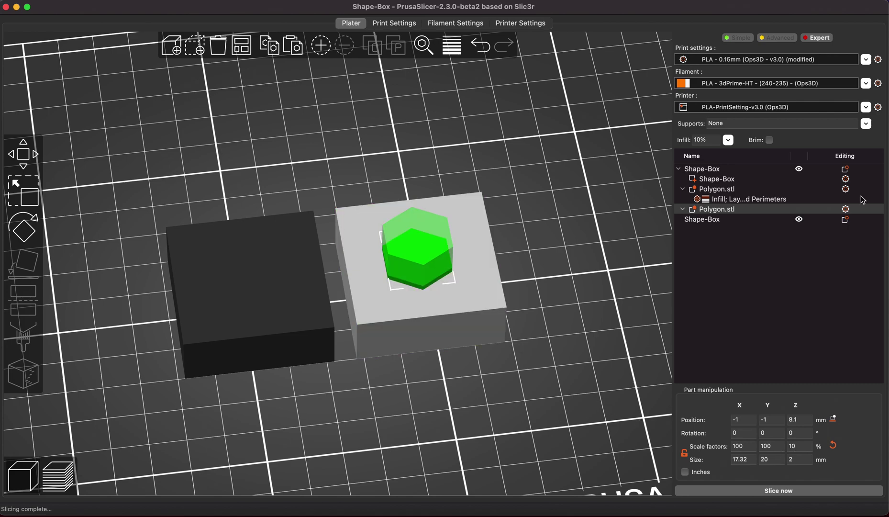
# Step: Add Infill settings to the copied Polygon.stl modifier with 100% fill density and accept the switch to the Rectilinear pattern
pyautogui.click(848, 209)
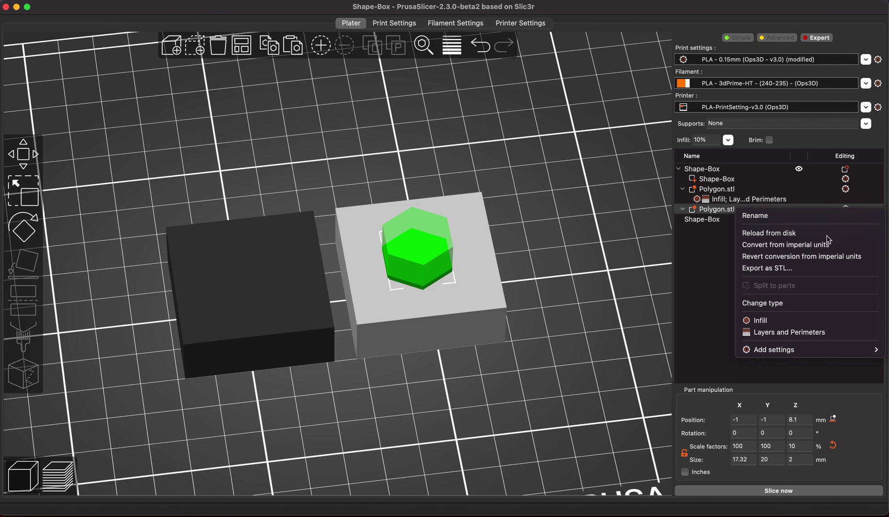
pyautogui.click(774, 320)
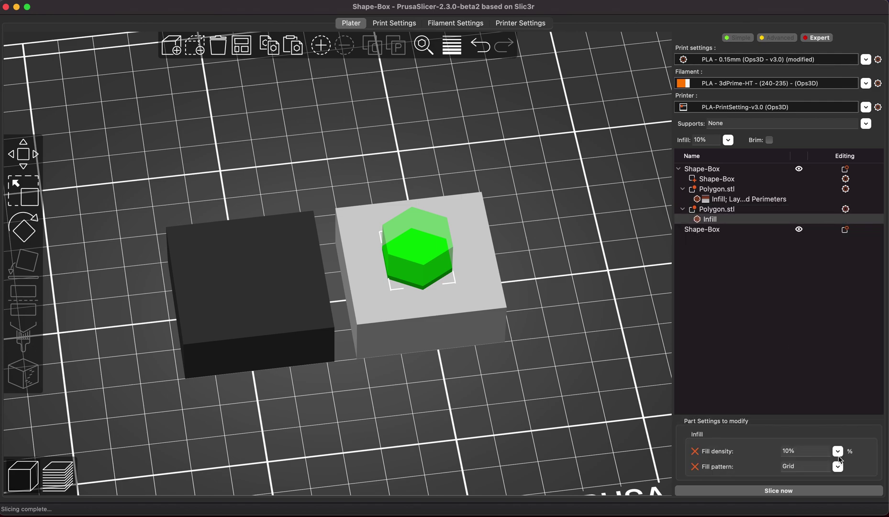
pyautogui.click(838, 451)
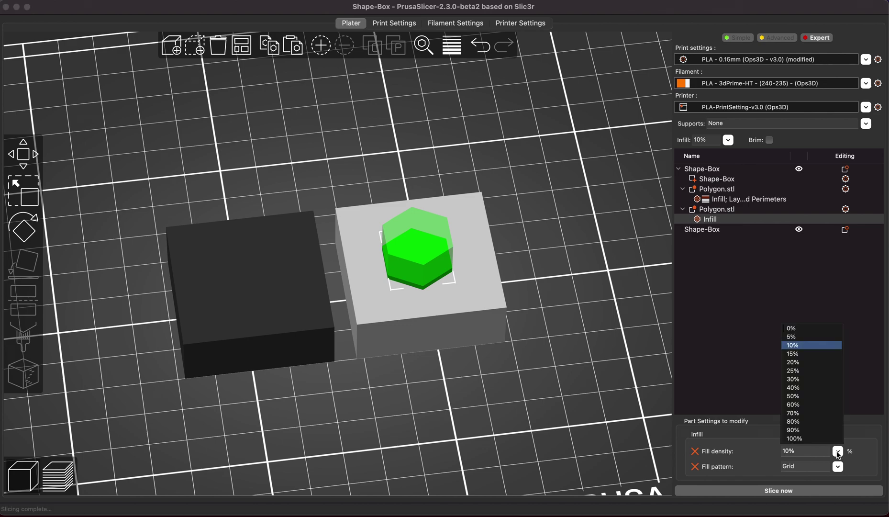
pyautogui.click(812, 439)
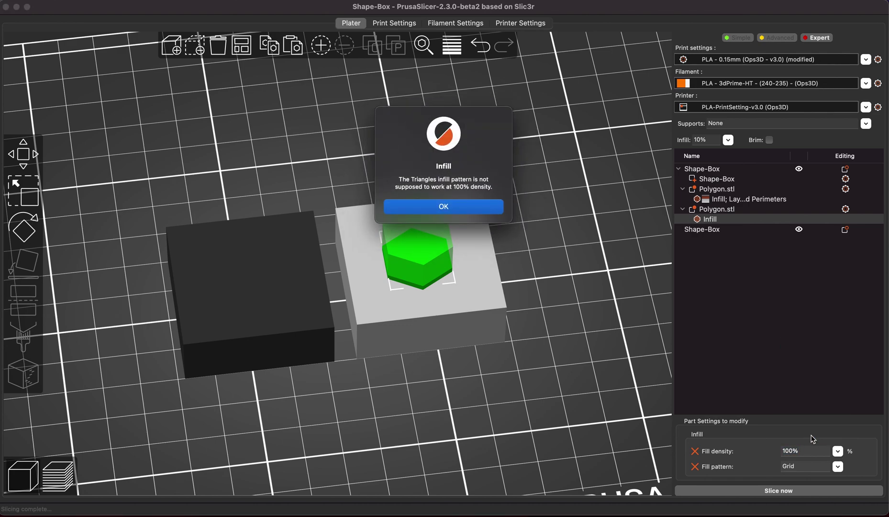
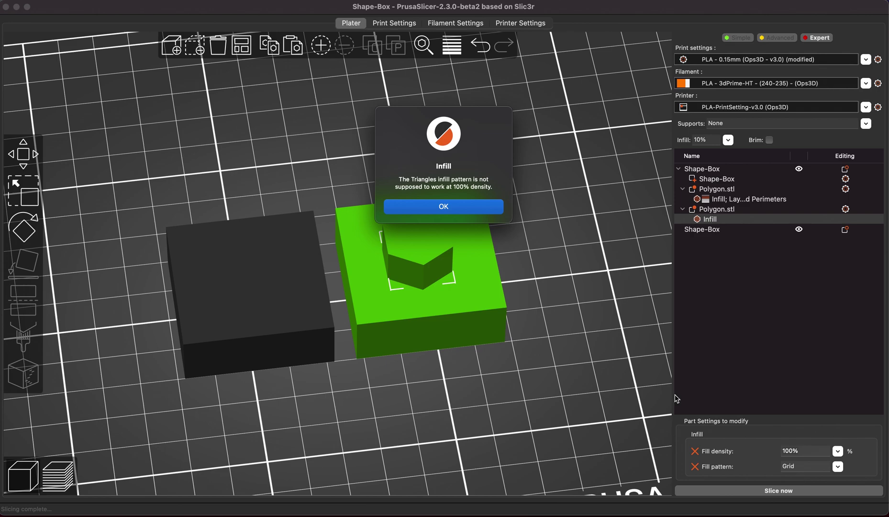
pyautogui.click(463, 206)
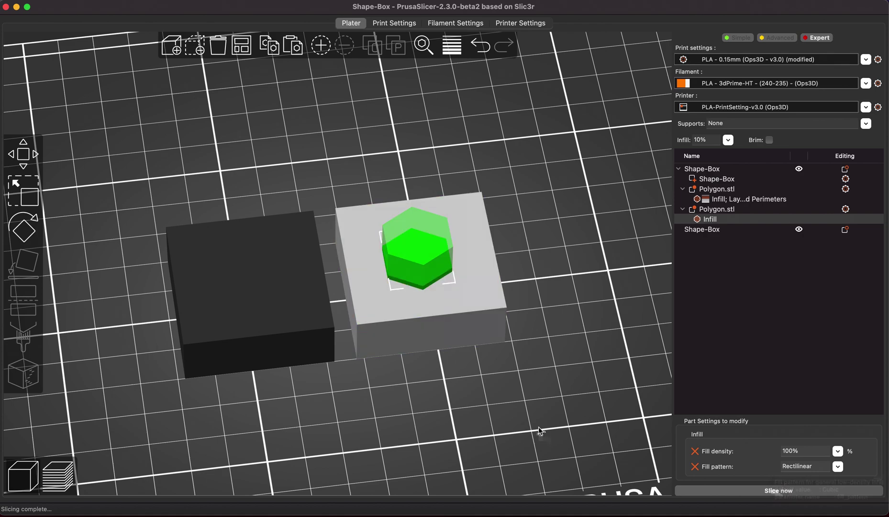
# Step: Inspect the sliced preview of both boxes at layers 3.35, 5.90 and 7.25 mm to check the copied modifier's effect
pyautogui.scroll(-1, 538, 427)
pyautogui.scroll(-2, 539, 427)
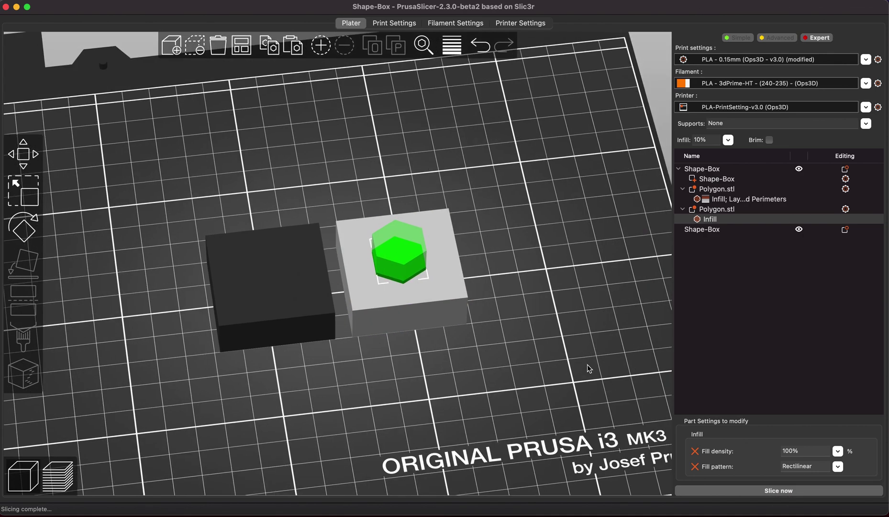
pyautogui.scroll(1, 496, 351)
pyautogui.scroll(-3, 496, 348)
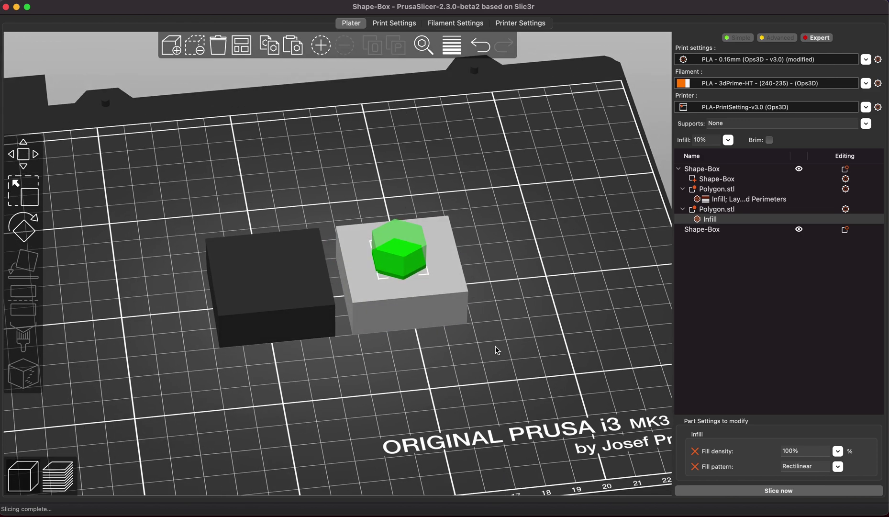
pyautogui.scroll(3, 496, 346)
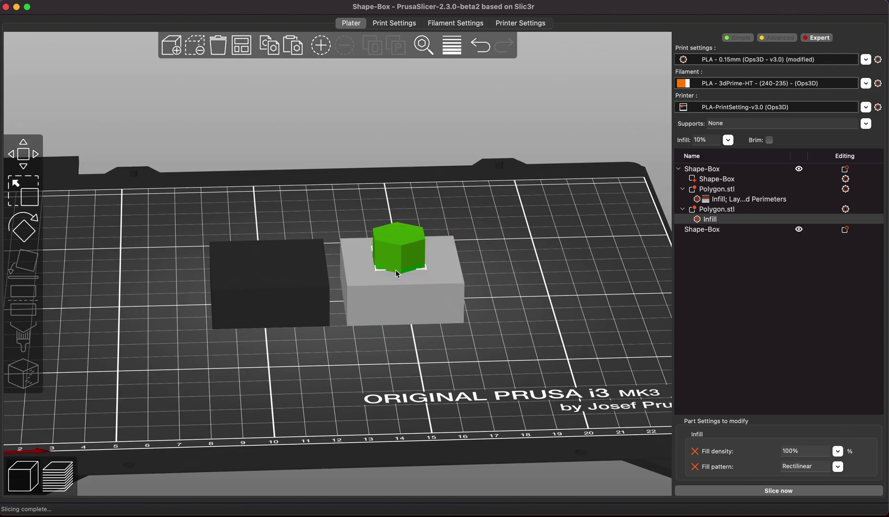
pyautogui.scroll(-3, 520, 312)
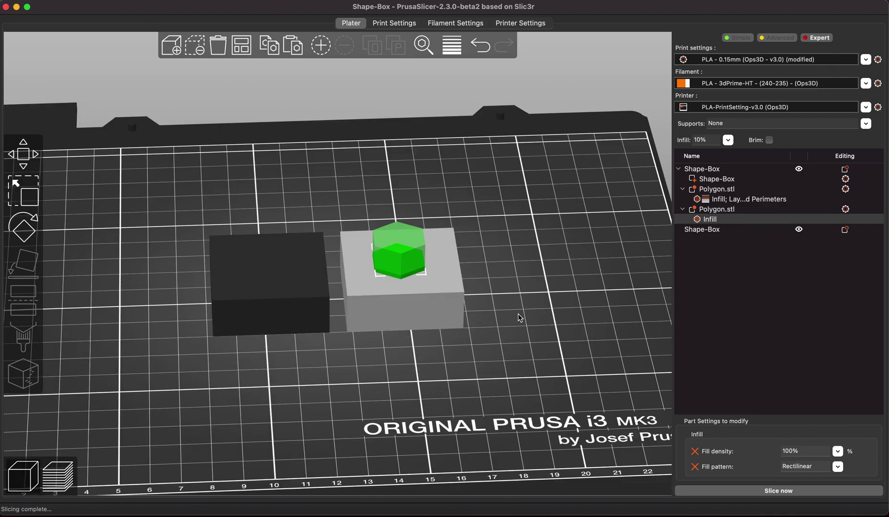
pyautogui.scroll(3, 520, 314)
pyautogui.click(63, 482)
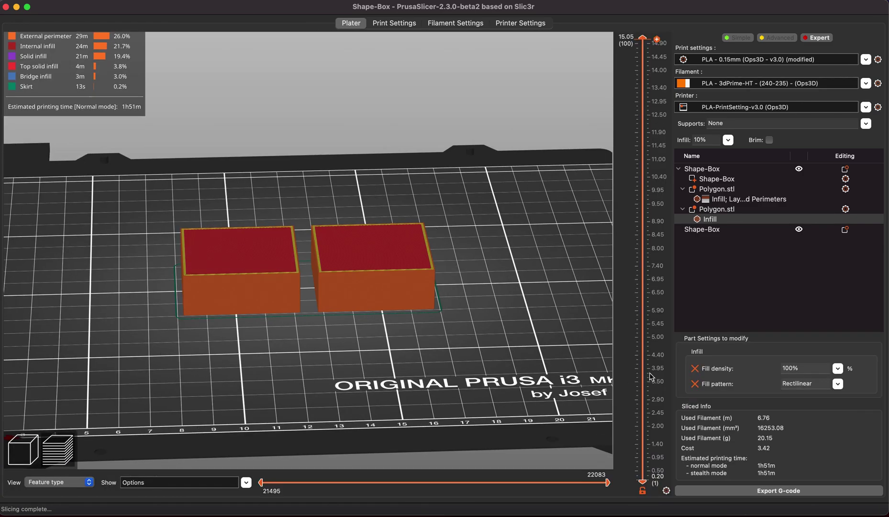
pyautogui.click(643, 388)
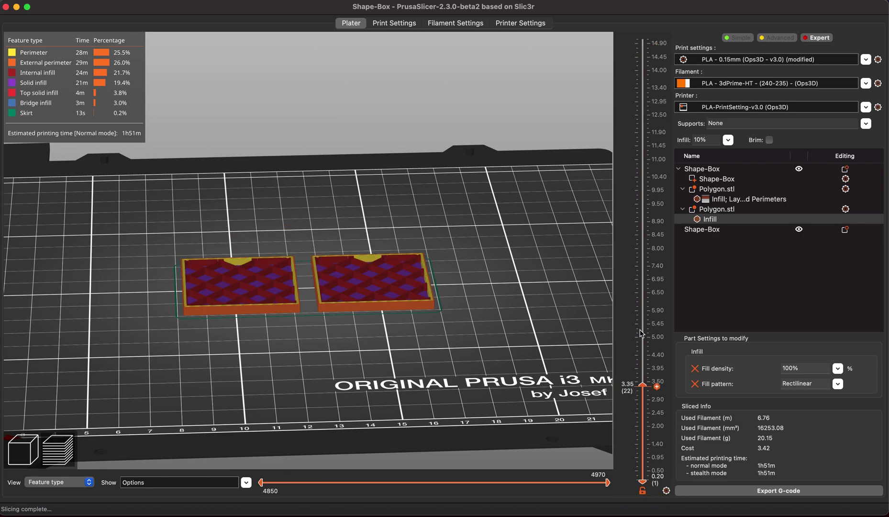
pyautogui.moveTo(643, 334); pyautogui.dragTo(643, 311)
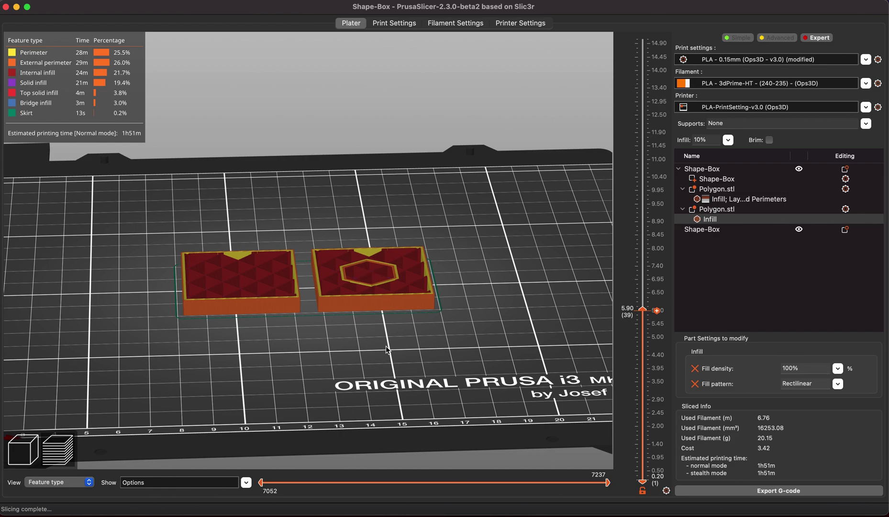
pyautogui.moveTo(386, 350); pyautogui.dragTo(389, 360)
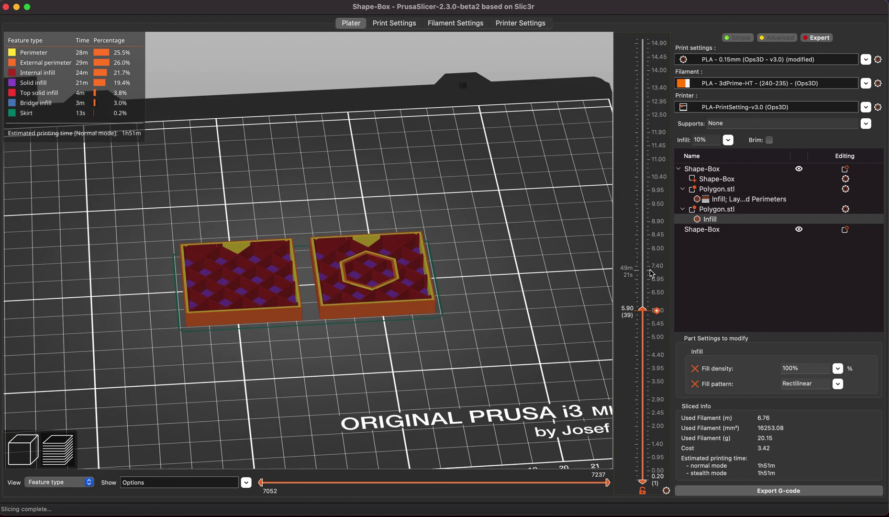
pyautogui.click(651, 271)
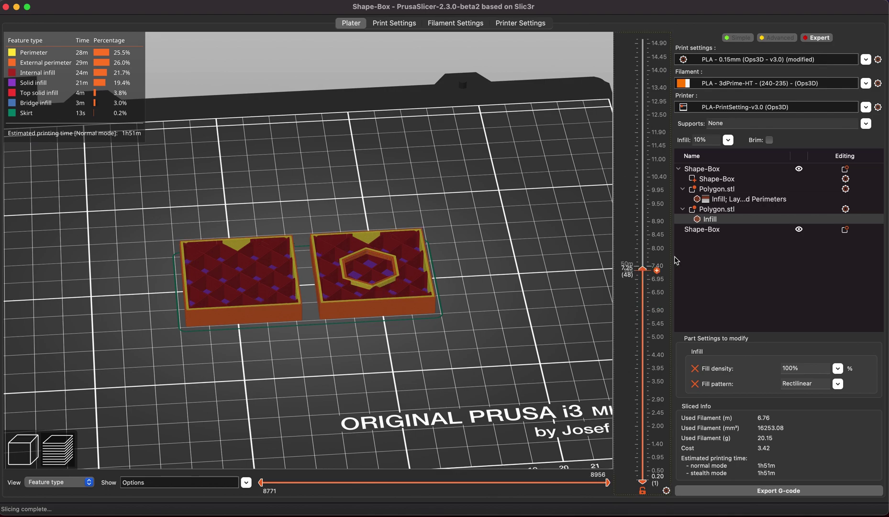
pyautogui.click(644, 310)
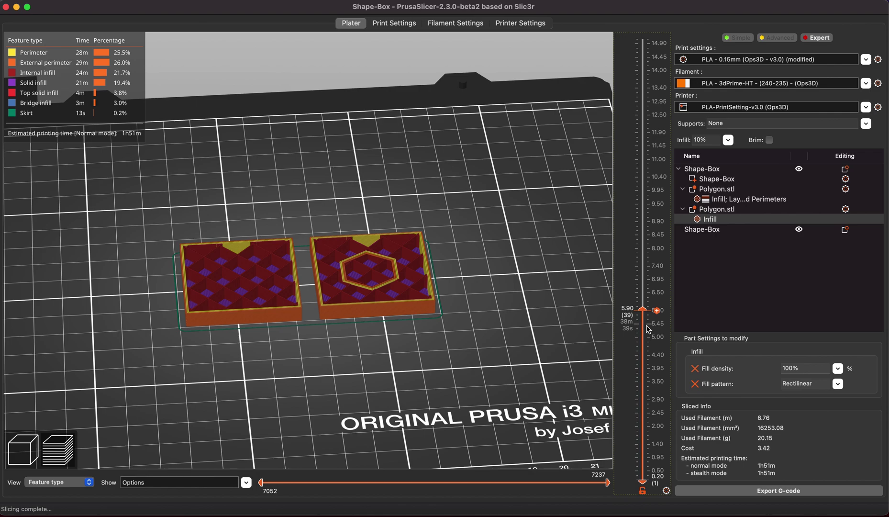
pyautogui.click(647, 325)
pyautogui.click(647, 312)
# Step: Back in the 3D editor view, set the copied Polygon.stl modifier's Z position to 2 mm and slice the plate
pyautogui.click(33, 448)
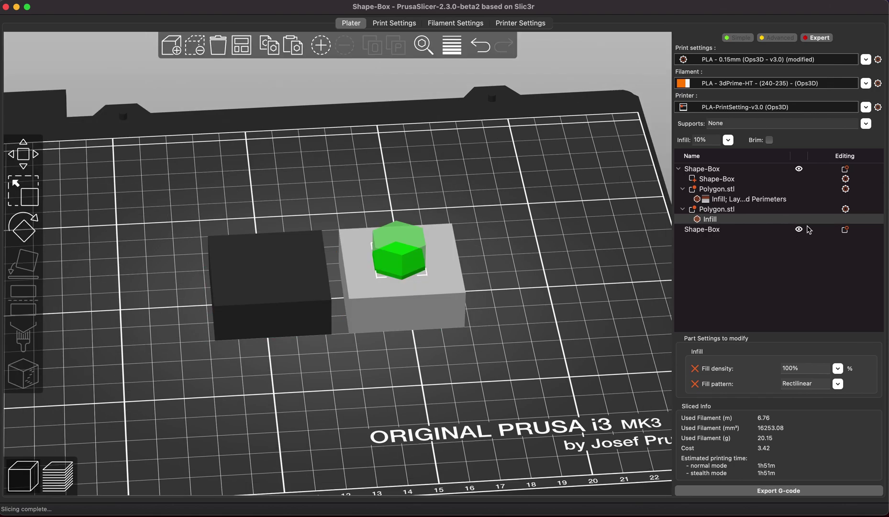
pyautogui.click(727, 210)
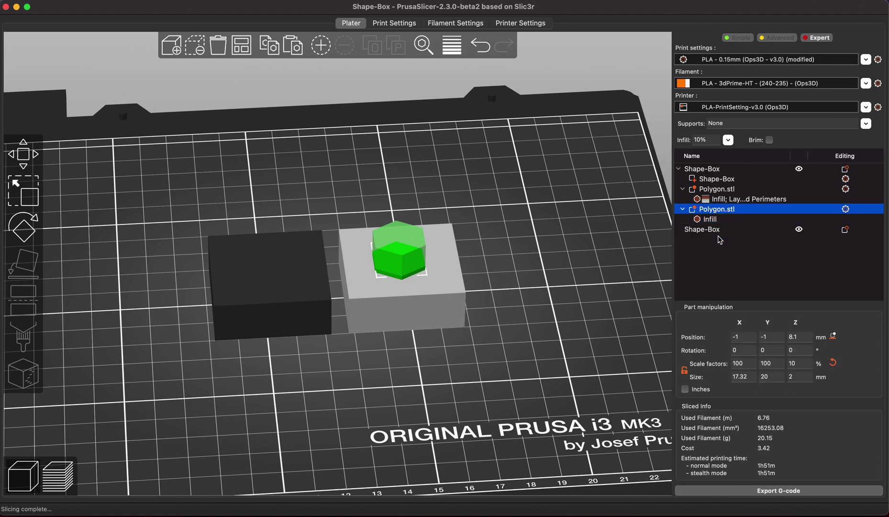
pyautogui.click(808, 337)
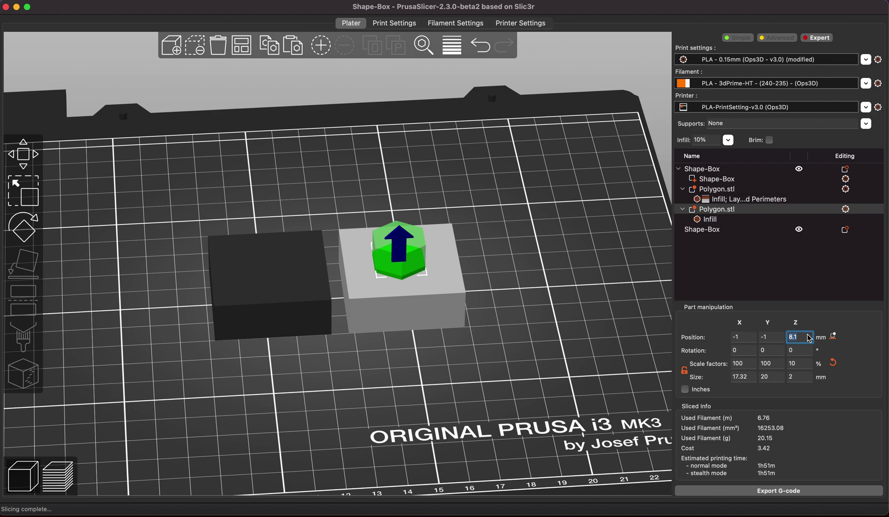
pyautogui.write('2')
pyautogui.press('Return')
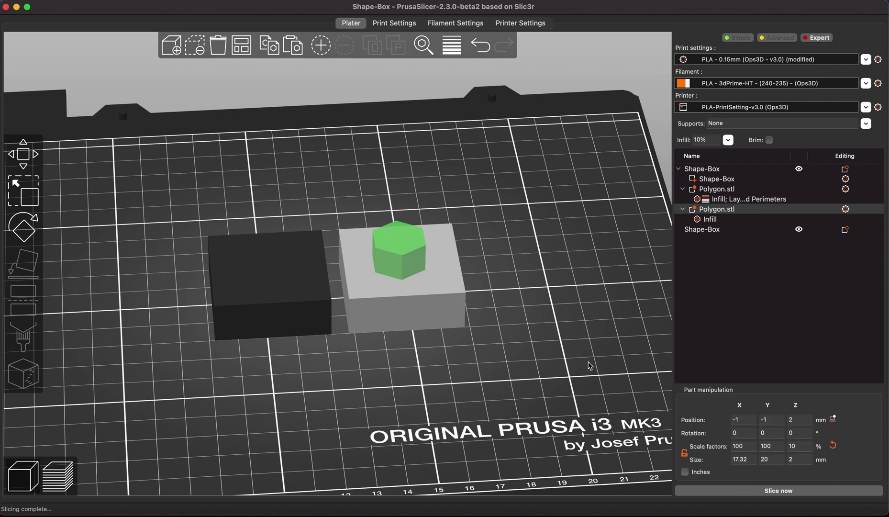
pyautogui.click(782, 496)
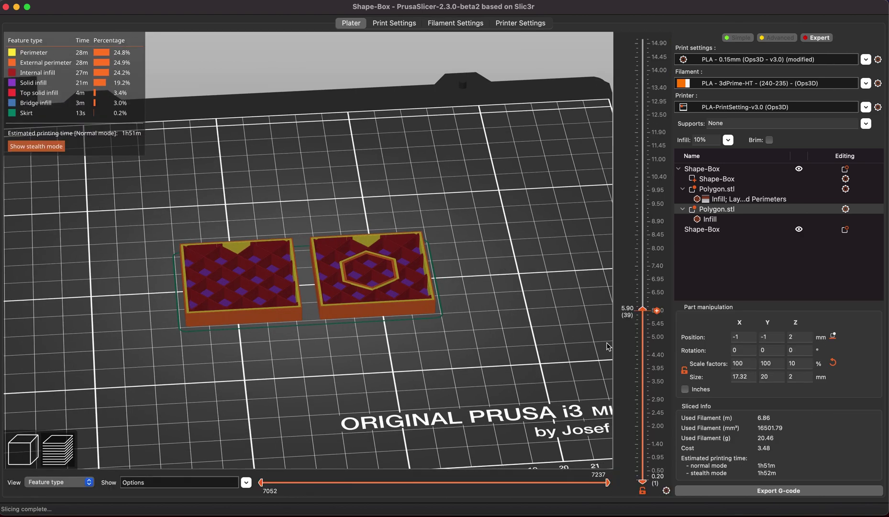
# Step: Examine the hexagonal region's infill in the layer preview between 6.80 and 9.95 mm, stopping at 8.75 mm
pyautogui.click(645, 285)
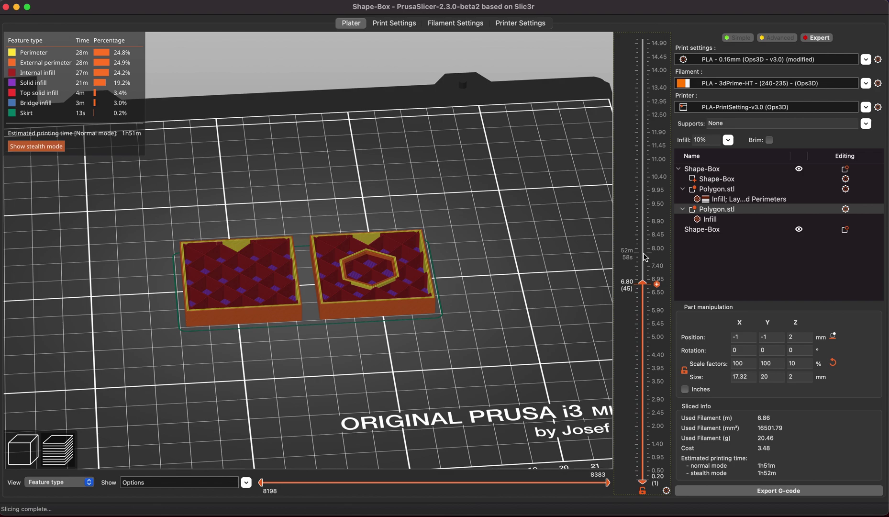
pyautogui.click(645, 211)
pyautogui.click(645, 191)
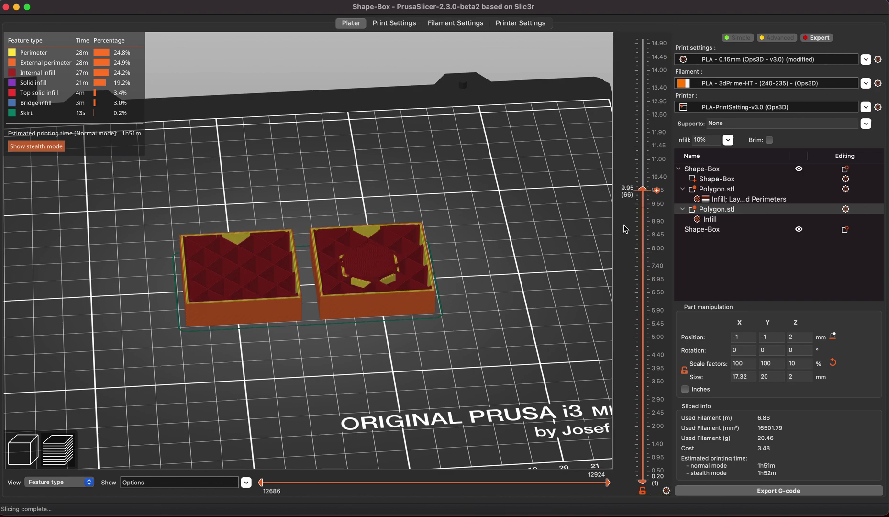
pyautogui.click(642, 223)
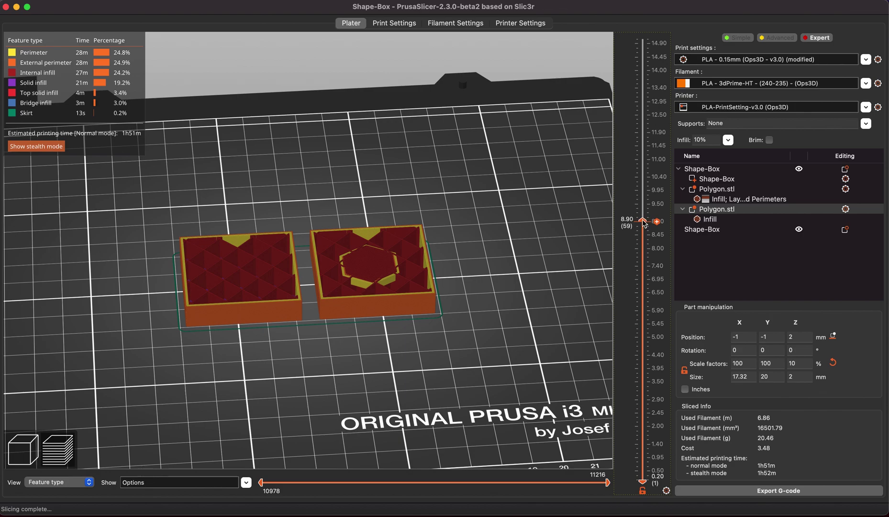
pyautogui.moveTo(643, 221); pyautogui.dragTo(642, 226)
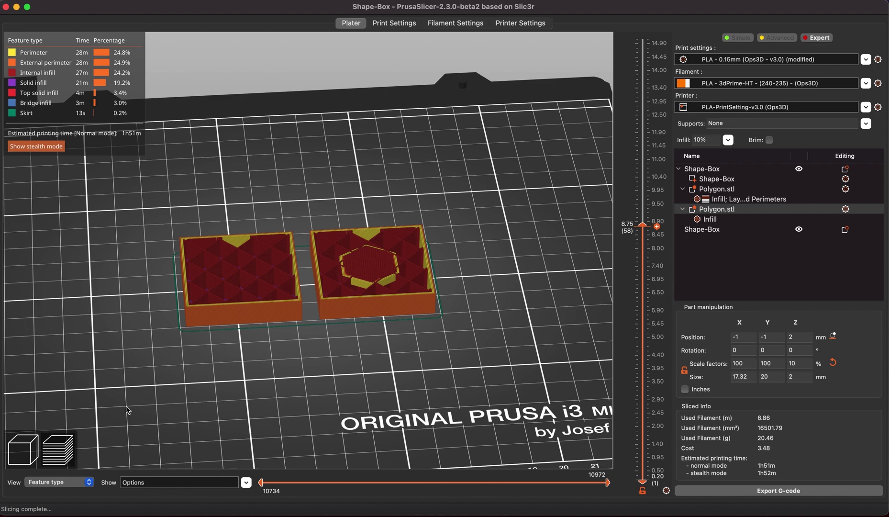
# Step: Back in the 3D editor view, set the copied Polygon.stl modifier's Z position to -1 mm and slice the plate
pyautogui.click(21, 452)
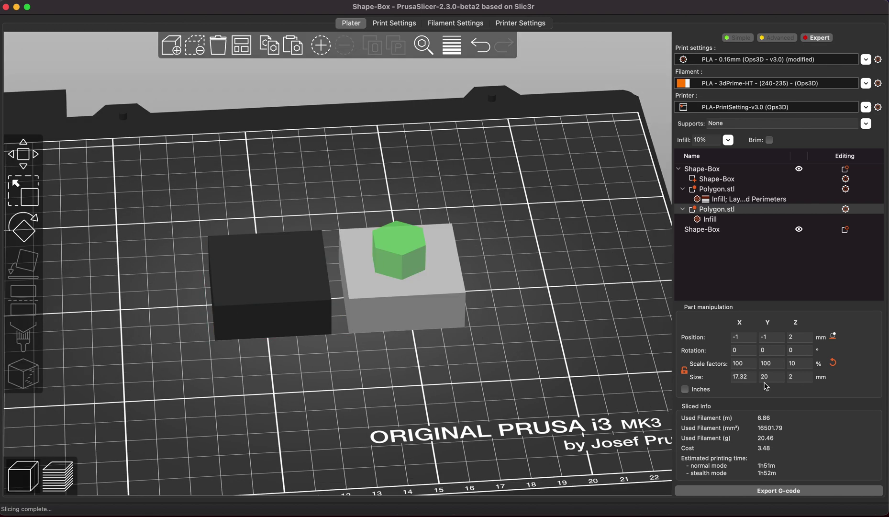
pyautogui.click(805, 337)
pyautogui.doubleClick(807, 341)
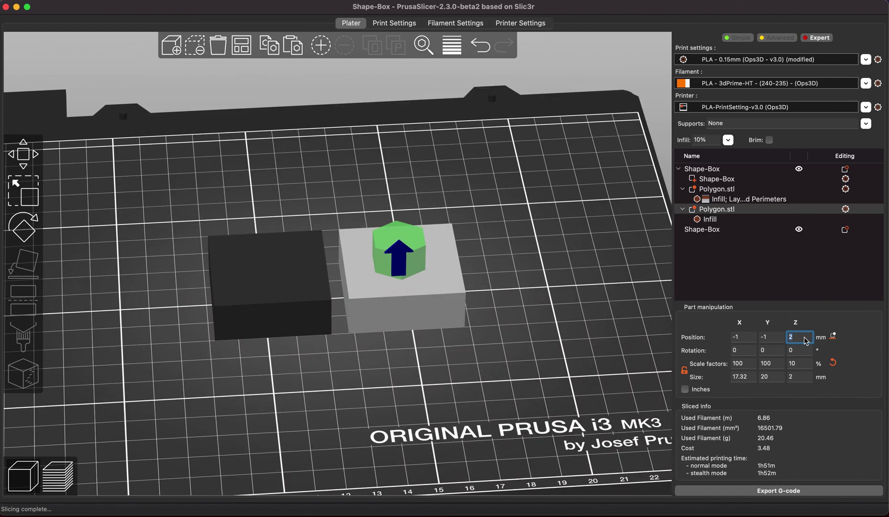
pyautogui.write('-1')
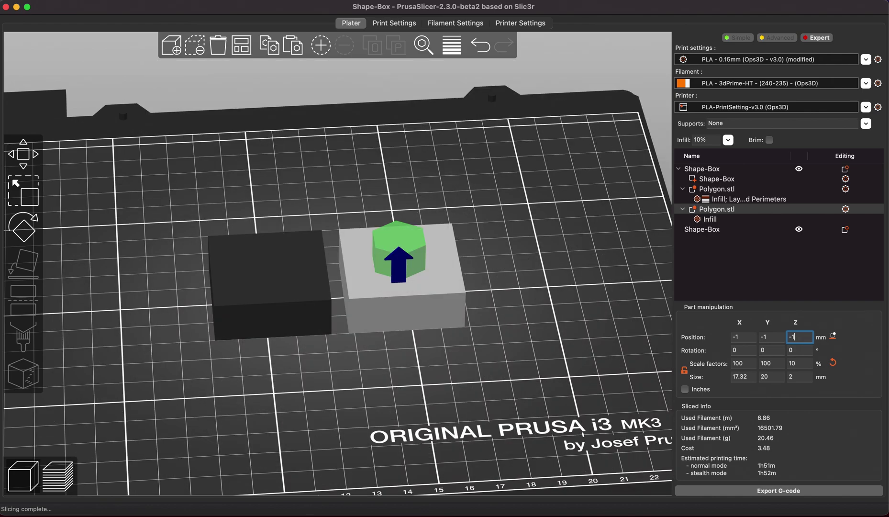
pyautogui.press('Return')
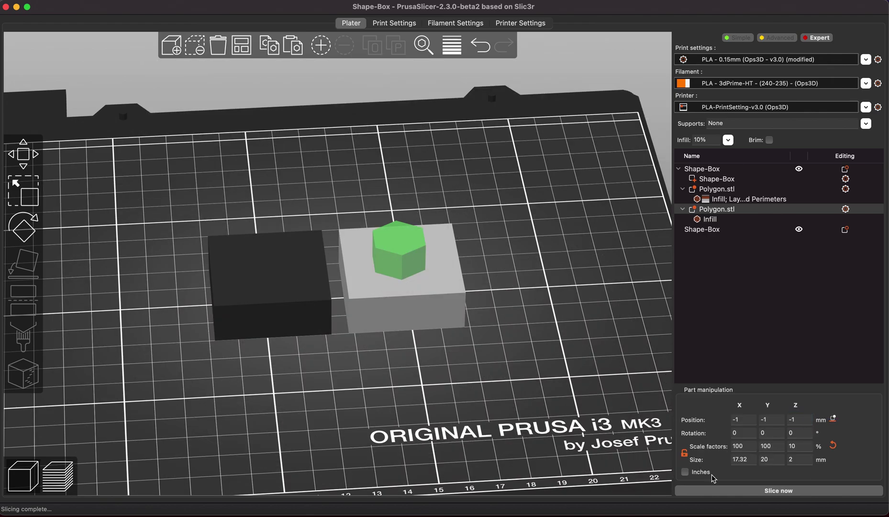
pyautogui.click(734, 493)
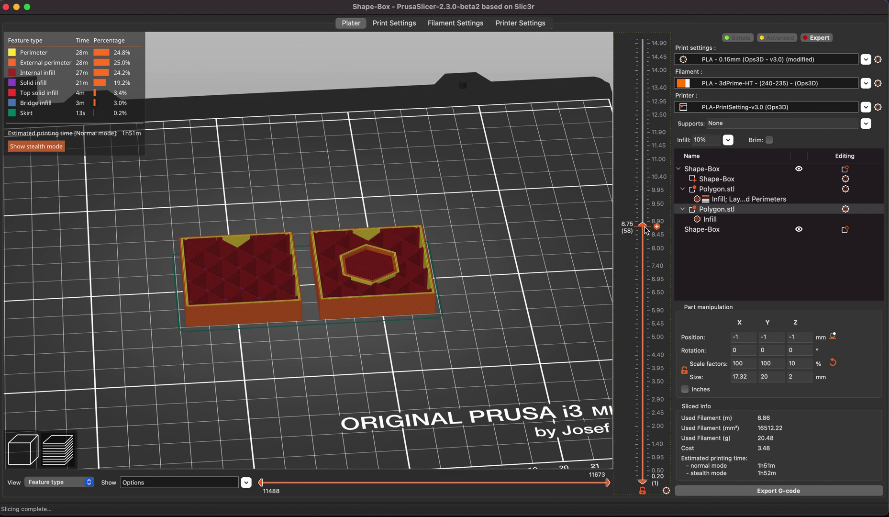
# Step: Lower the layer preview through 8.00 mm to 7.55 mm and review the override settings of both Polygon.stl modifiers
pyautogui.moveTo(646, 230); pyautogui.dragTo(646, 252)
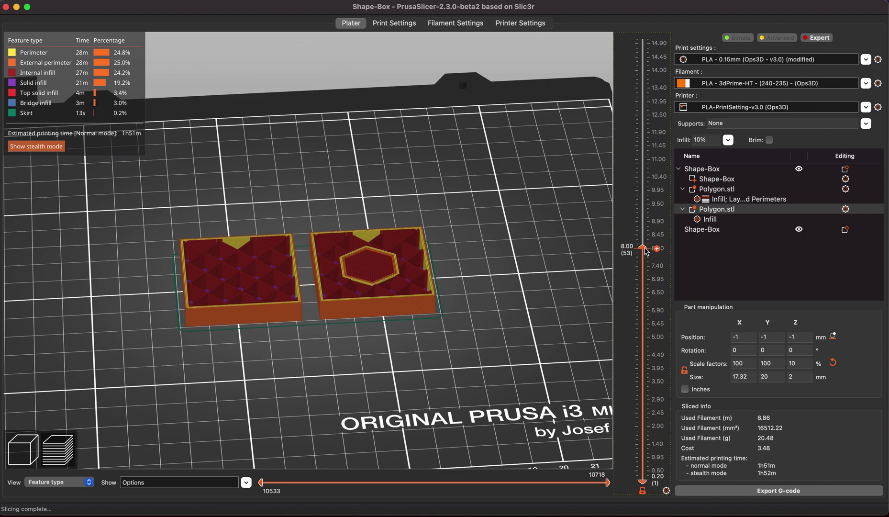
pyautogui.moveTo(646, 251); pyautogui.dragTo(647, 267)
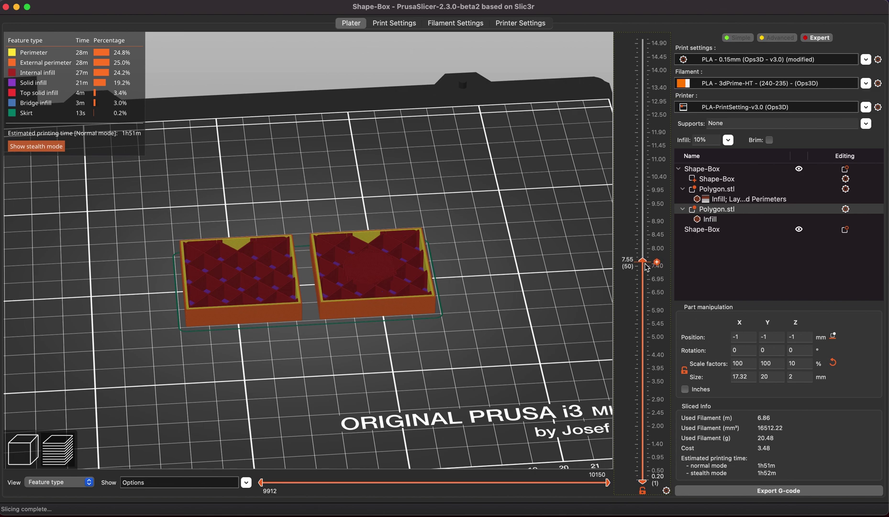
pyautogui.click(709, 220)
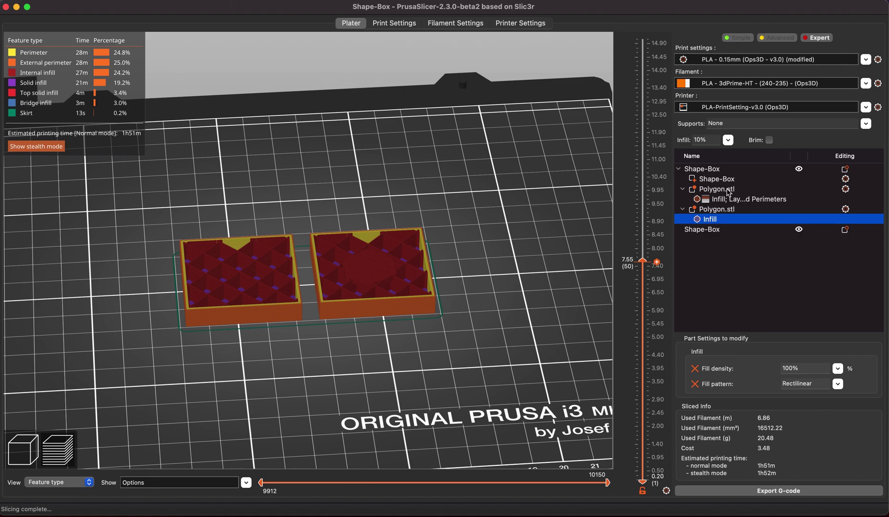
pyautogui.click(726, 199)
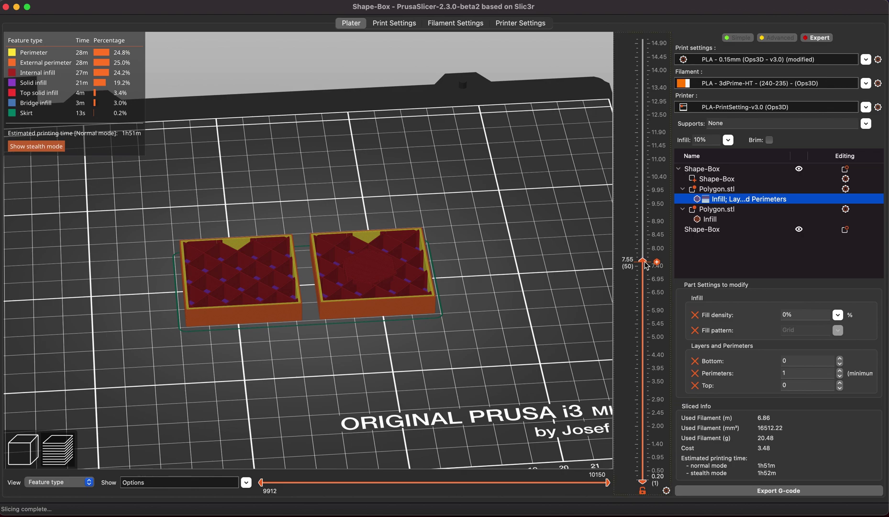
# Step: Raise the layer preview through 8.60 mm to the top layer at 15.05 mm and examine the hexagonal cavity from several angles
pyautogui.moveTo(646, 265); pyautogui.dragTo(647, 233)
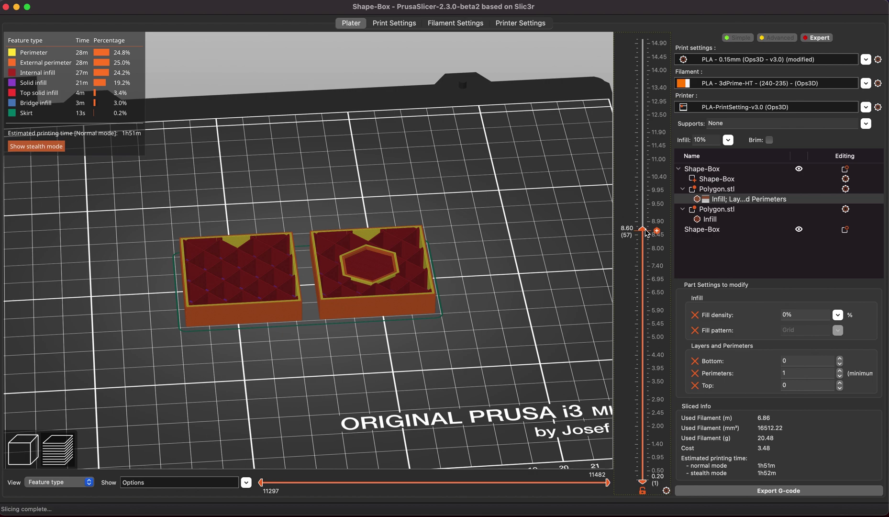
pyautogui.moveTo(647, 233); pyautogui.dragTo(649, 25)
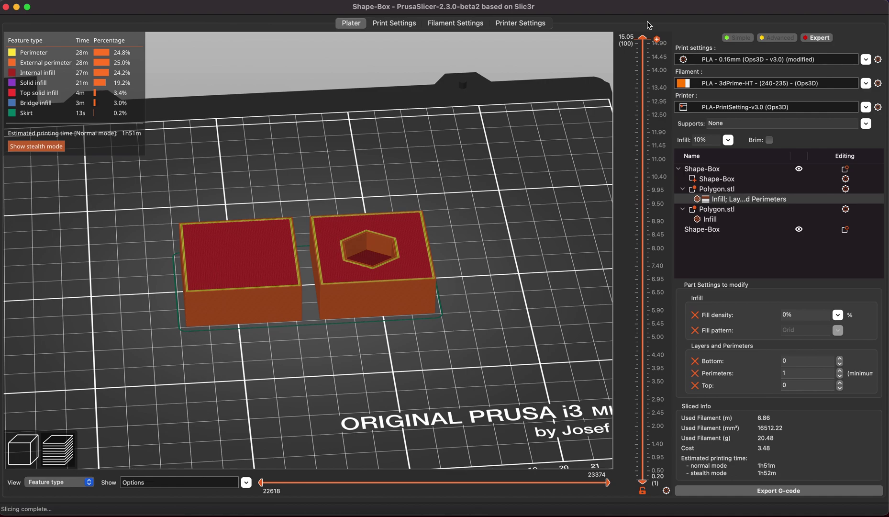
pyautogui.moveTo(356, 230); pyautogui.dragTo(355, 253)
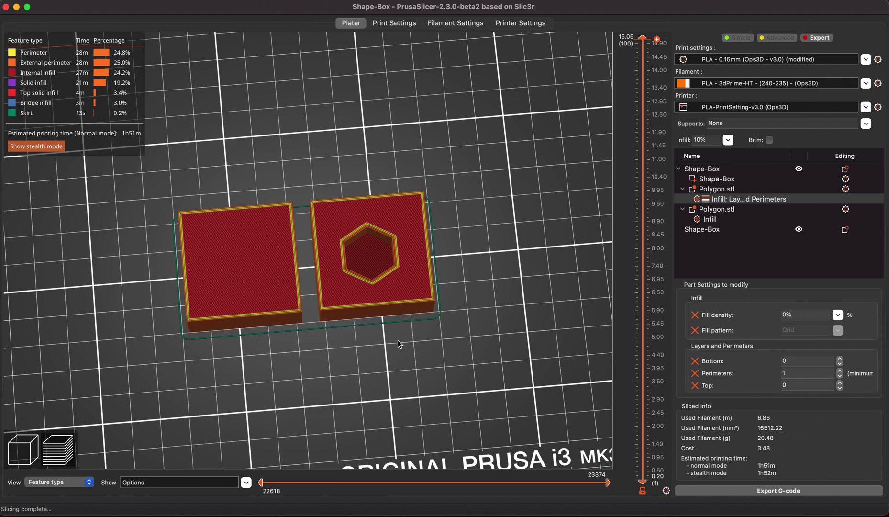
pyautogui.moveTo(397, 341); pyautogui.dragTo(500, 313)
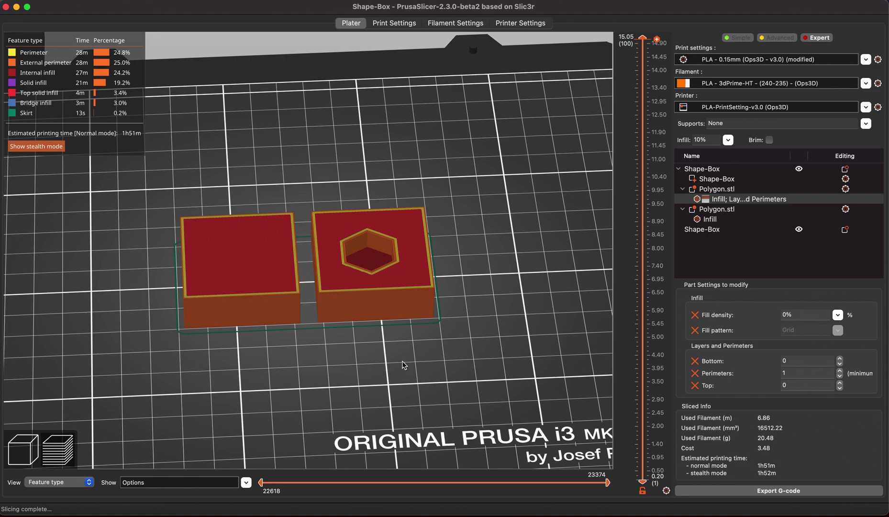
# Step: Compare the unsliced boxes in the 3D editor view with their sliced preview, clearing the modifier selection
pyautogui.click(21, 450)
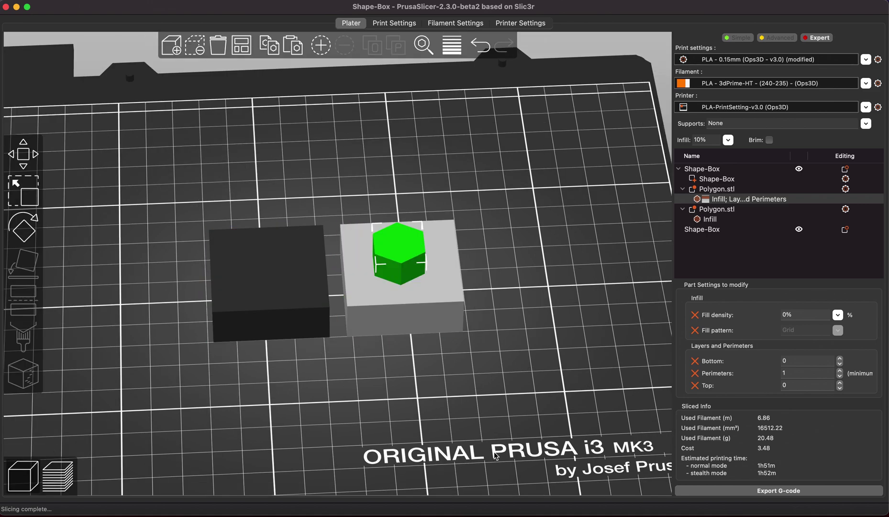
pyautogui.click(284, 319)
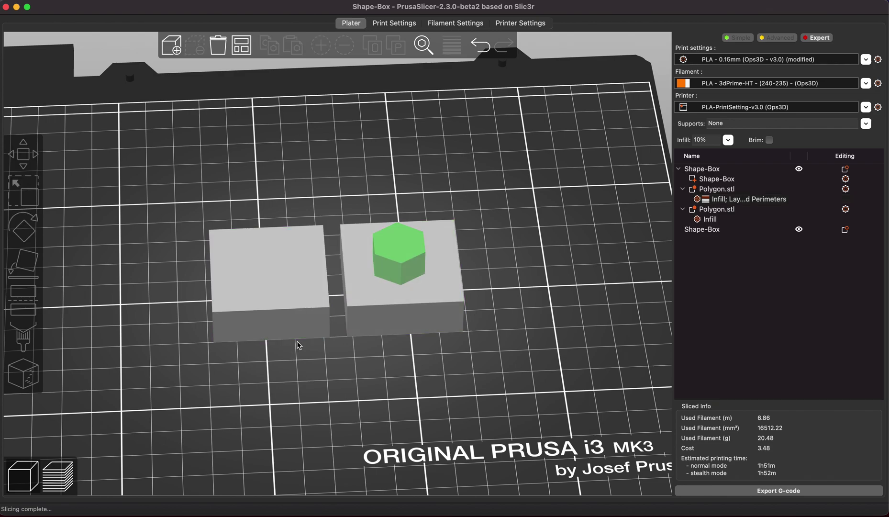
pyautogui.click(67, 484)
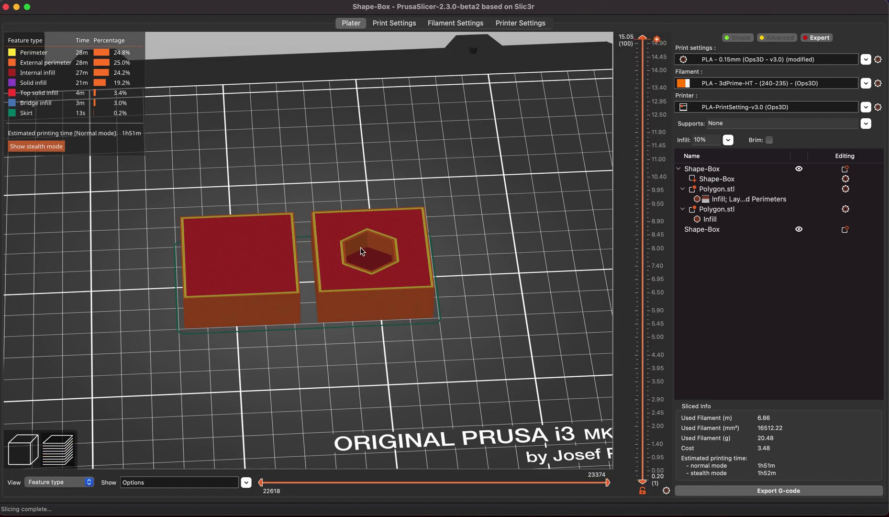
# Step: Lower the layer preview to 3.20 mm, check the Layers and perimeters print settings, and raise the preview to 6.65 mm
pyautogui.click(644, 393)
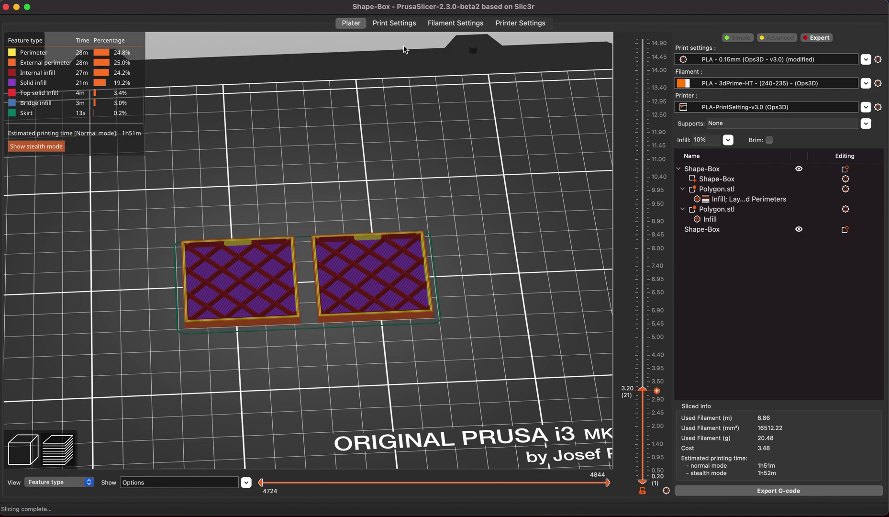
pyautogui.click(395, 23)
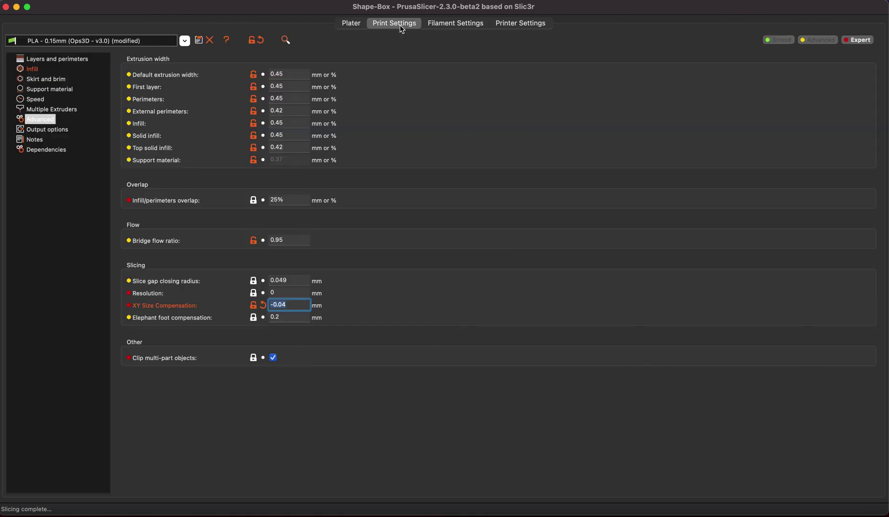
pyautogui.click(49, 59)
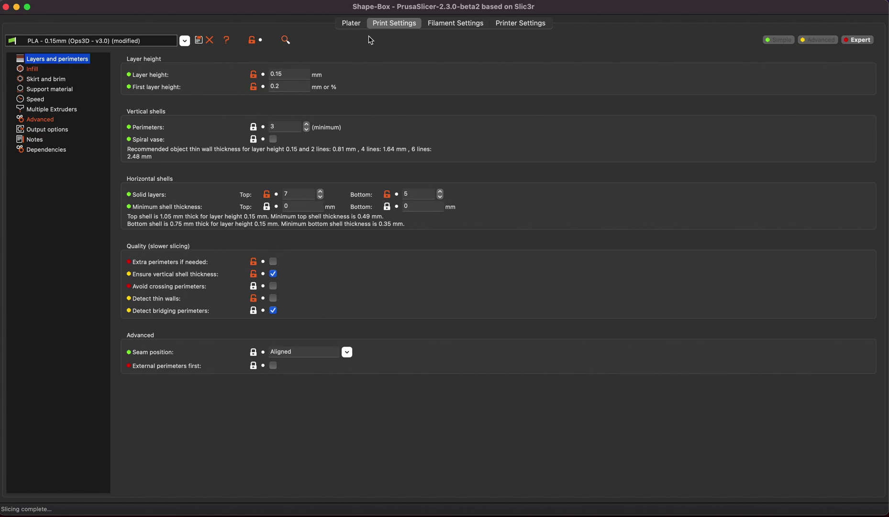
pyautogui.click(352, 24)
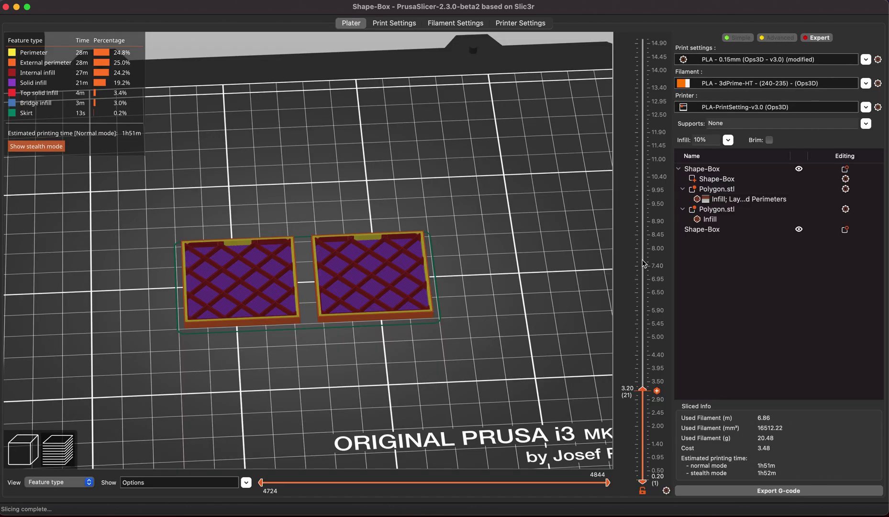
pyautogui.scroll(20, 649, 336)
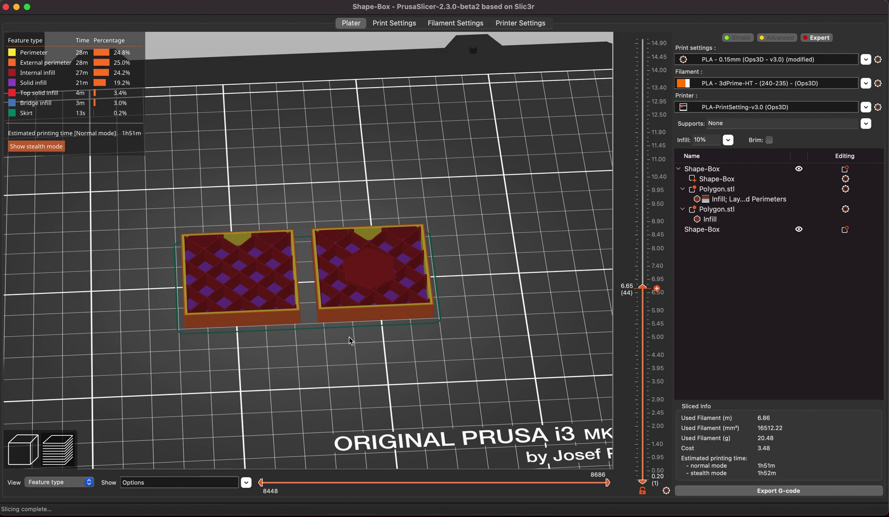
# Step: Back in the 3D editor view, delete the plain Shape-Box that has no modifiers
pyautogui.click(21, 449)
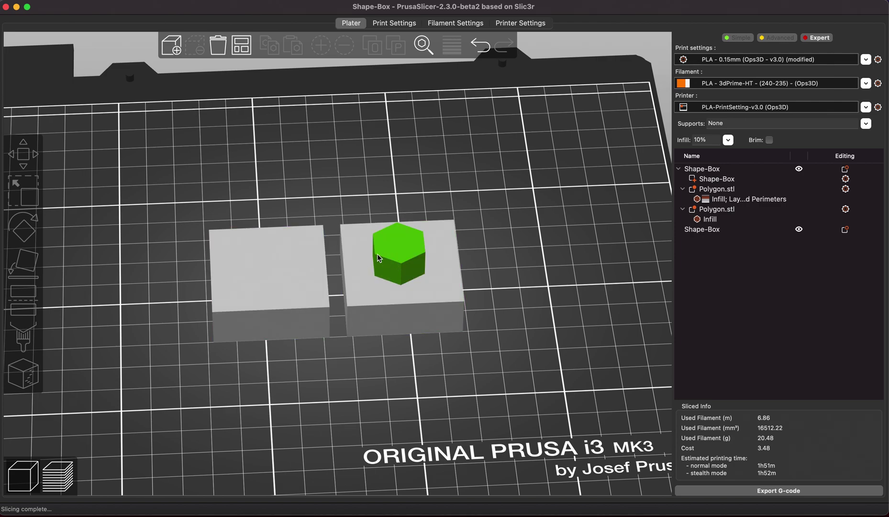
pyautogui.click(703, 230)
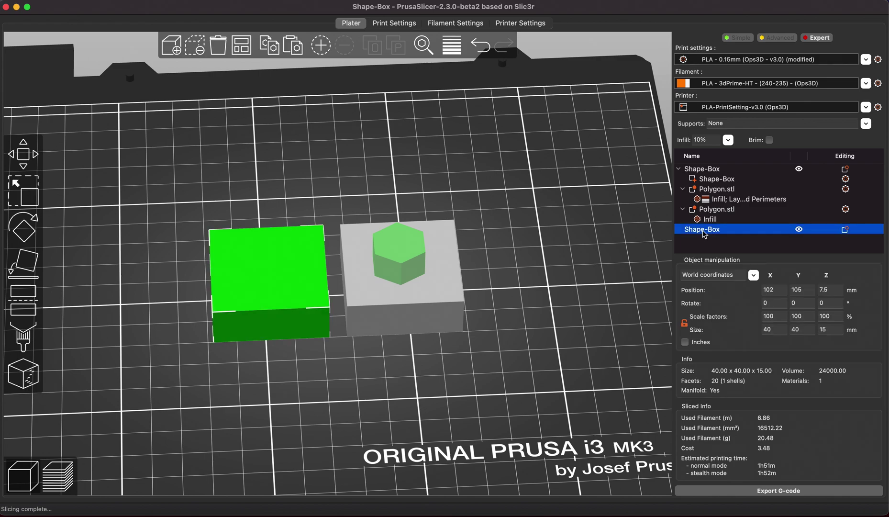
pyautogui.press('Delete')
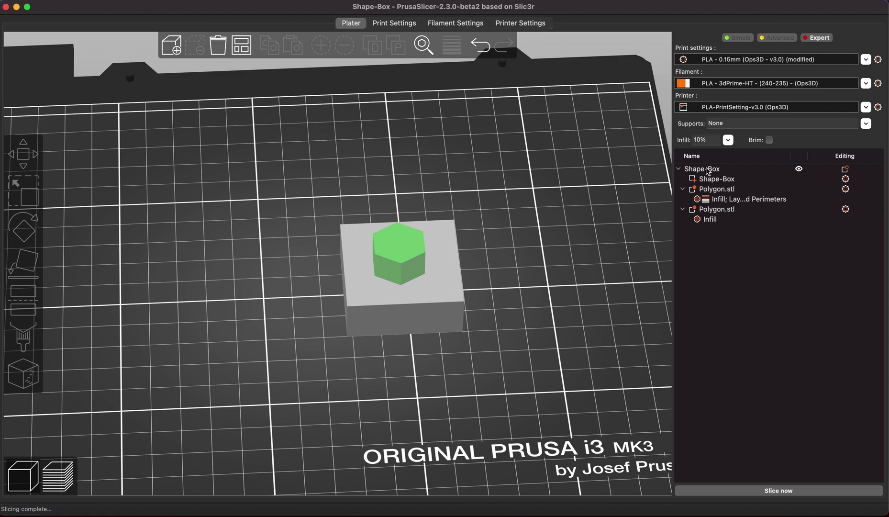
# Step: Duplicate the remaining Shape-Box together with its Polygon.stl modifiers and auto-arrange the boxes on the plate
pyautogui.click(708, 170)
pyautogui.press('super+c')
pyautogui.press('super+v')
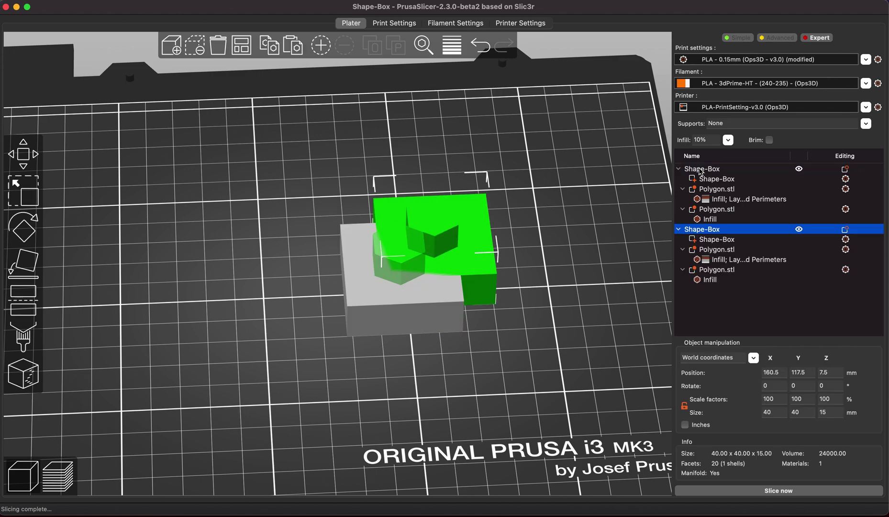
pyautogui.click(240, 46)
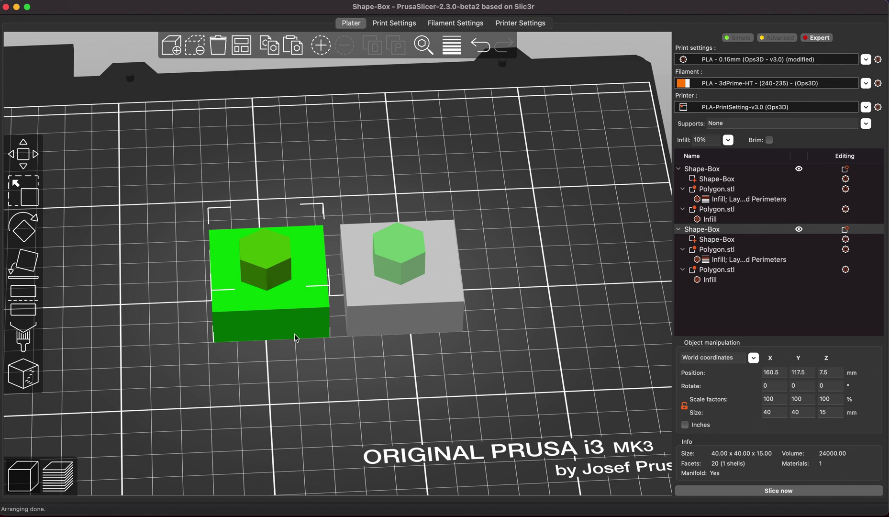
# Step: Delete the thin 2 mm high Polygon.stl modifier from the copied Shape-Box
pyautogui.click(317, 367)
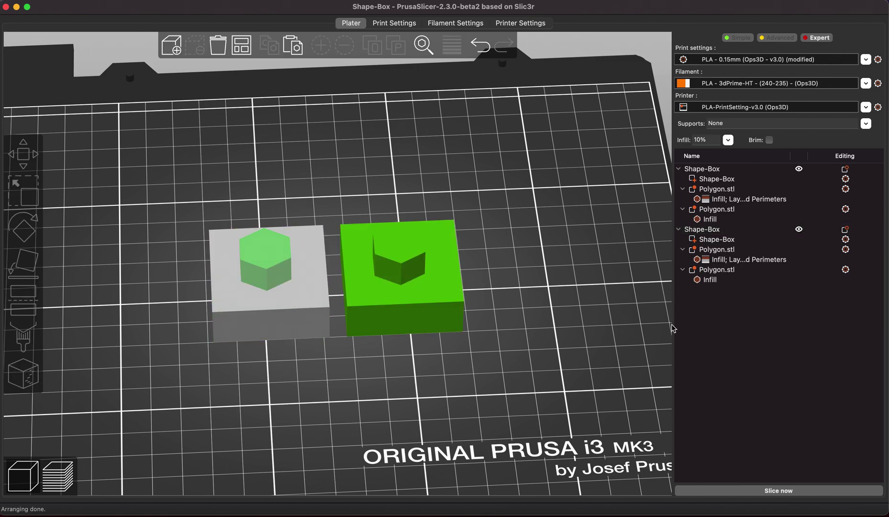
pyautogui.click(726, 271)
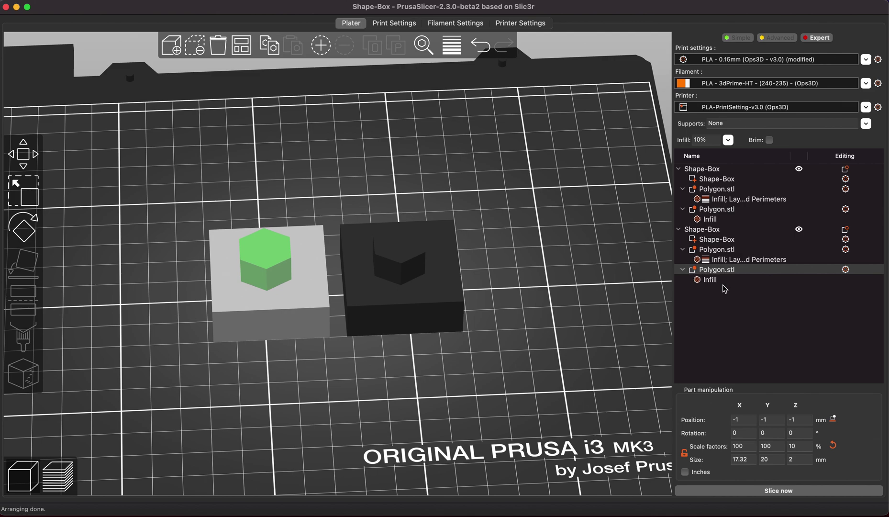
pyautogui.press('Delete')
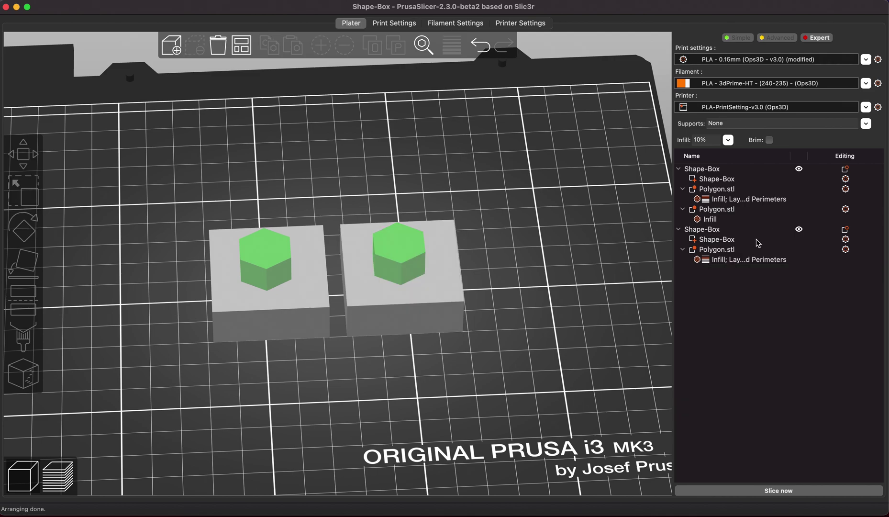
# Step: Override the copied box's Polygon.stl modifier with 40% fill density, 5 bottom layers, 3 perimeters and 5 top layers
pyautogui.click(744, 261)
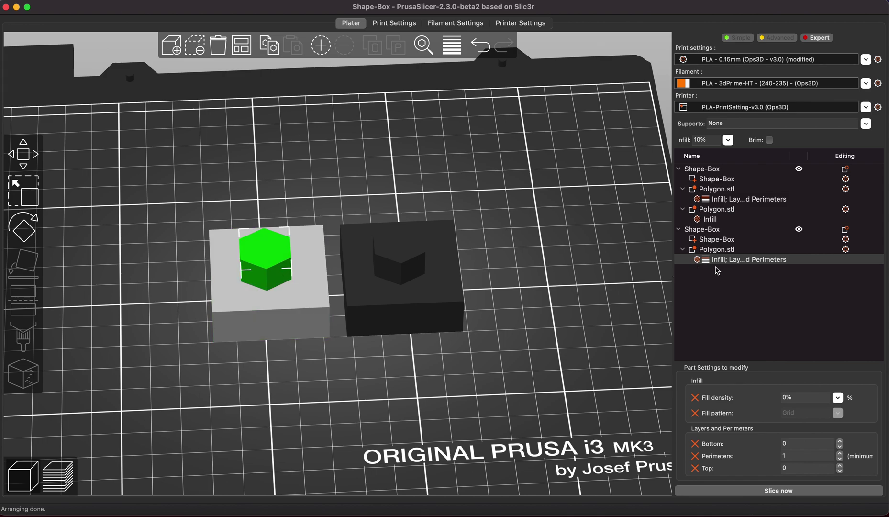
pyautogui.click(839, 397)
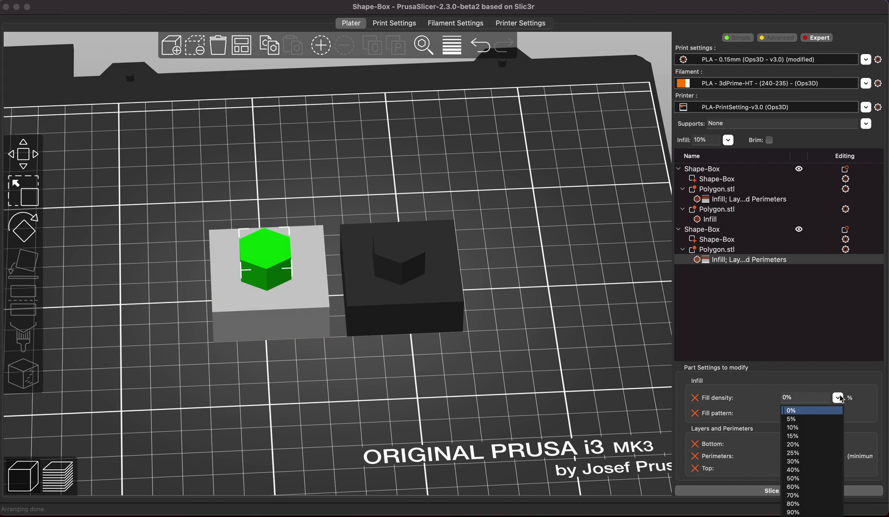
pyautogui.click(804, 469)
pyautogui.click(797, 442)
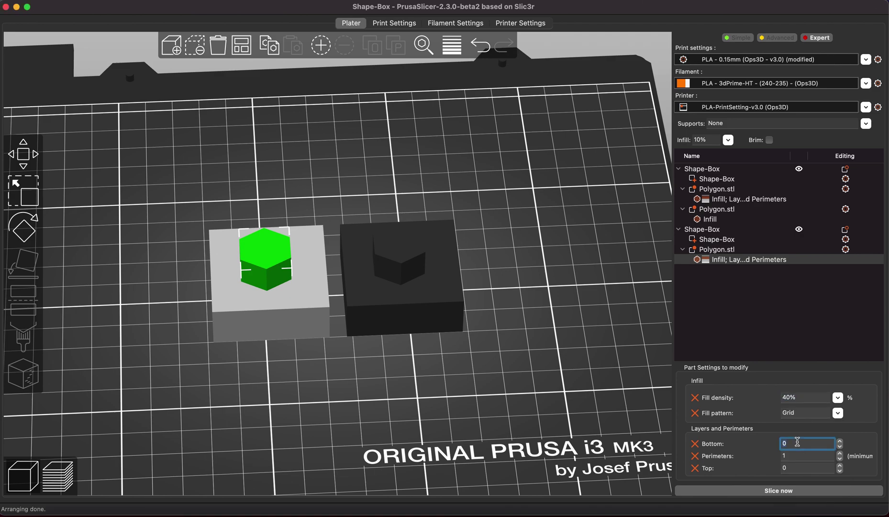
pyautogui.write('5')
pyautogui.press('Tab')
pyautogui.write('3')
pyautogui.press('Tab')
pyautogui.write('5')
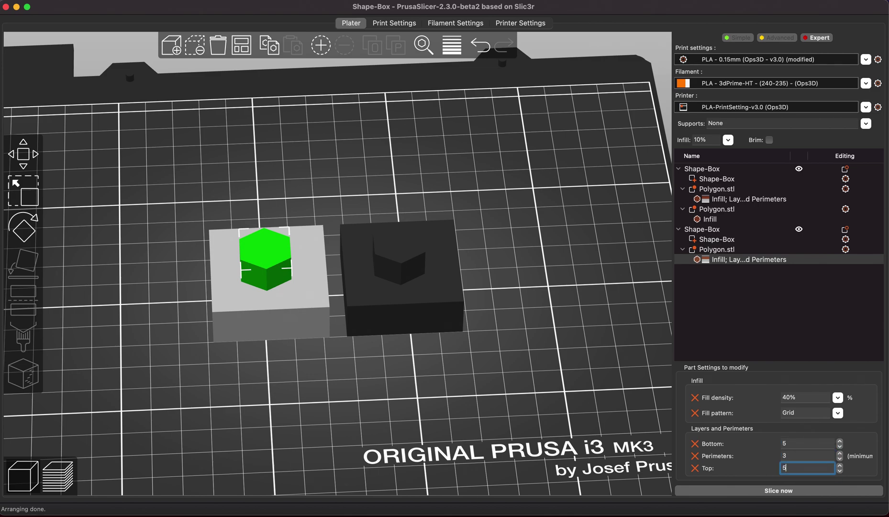
pyautogui.click(718, 355)
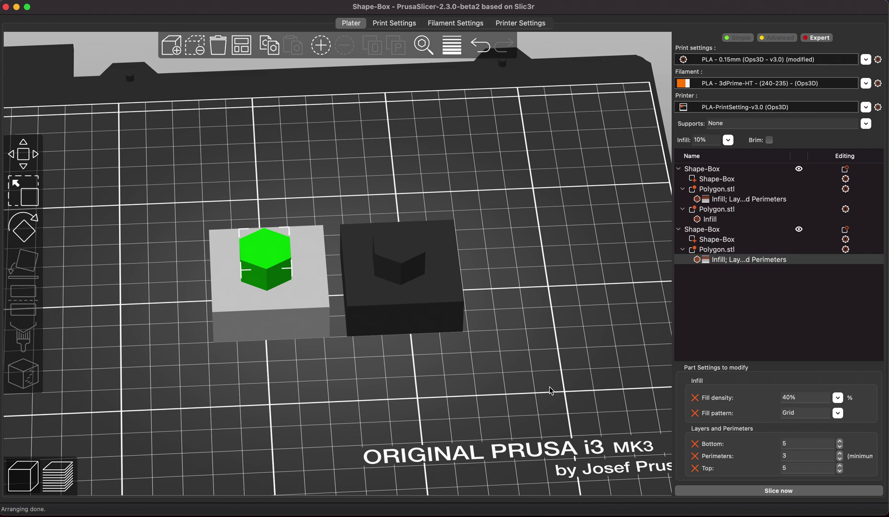
# Step: Slice the plate and raise the layer preview from 6.65 to 14.60 mm, comparing the copied box's infill with its modifier overrides
pyautogui.click(729, 494)
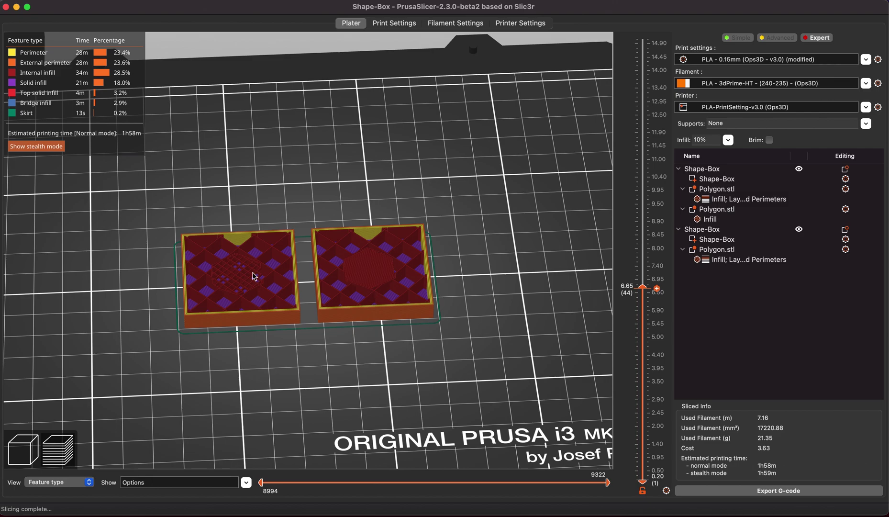
pyautogui.moveTo(646, 291); pyautogui.dragTo(648, 284)
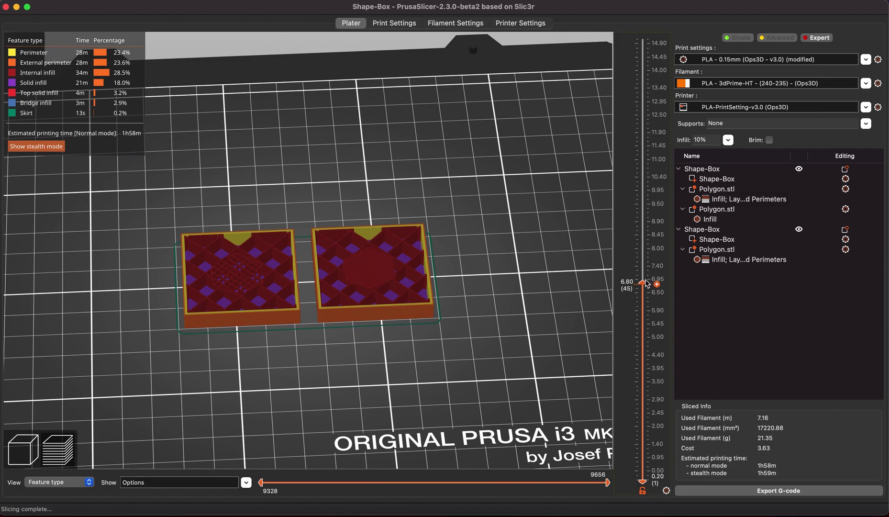
pyautogui.moveTo(647, 284); pyautogui.dragTo(647, 206)
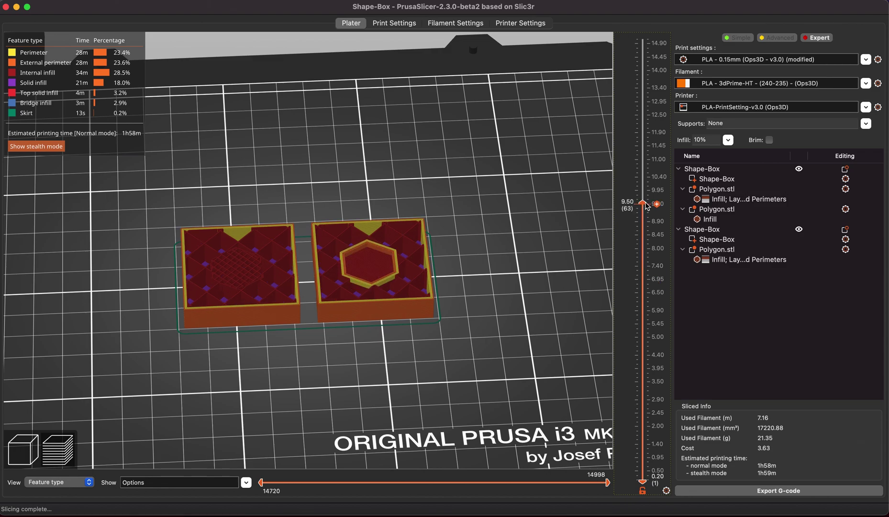
pyautogui.moveTo(647, 206); pyautogui.dragTo(647, 141)
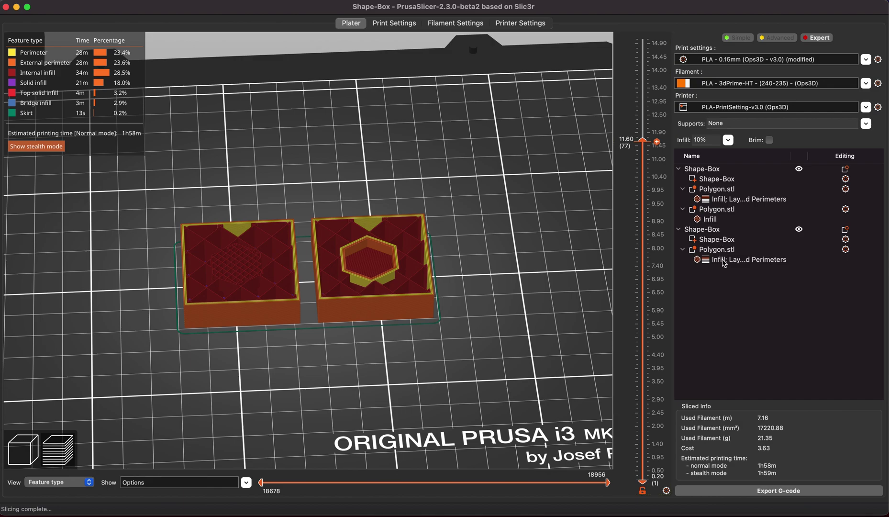
pyautogui.click(724, 261)
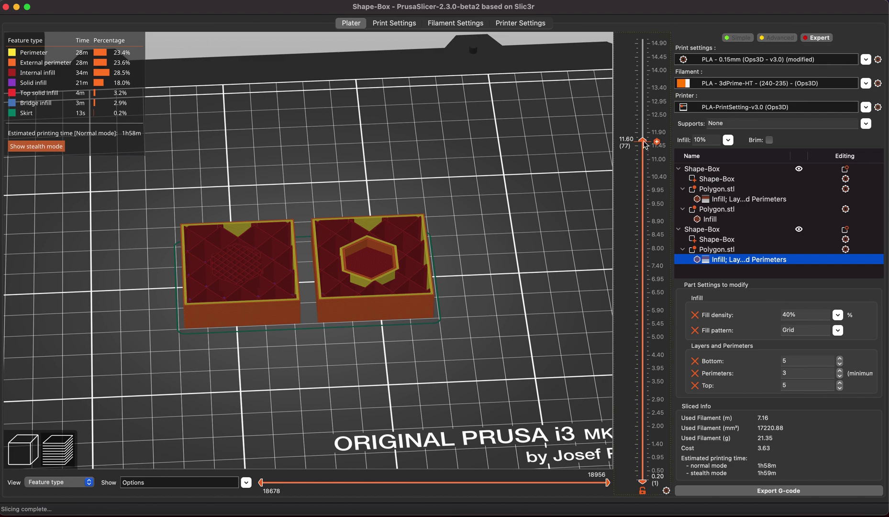
pyautogui.moveTo(645, 145); pyautogui.dragTo(645, 52)
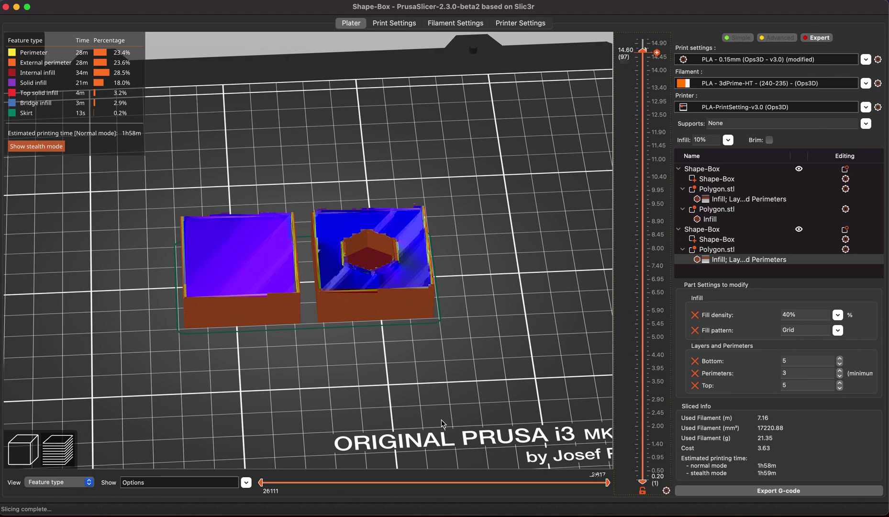
# Step: Back in the 3D editor view, change the copied box's Polygon.stl type from Modifier to Part
pyautogui.press('Tab')
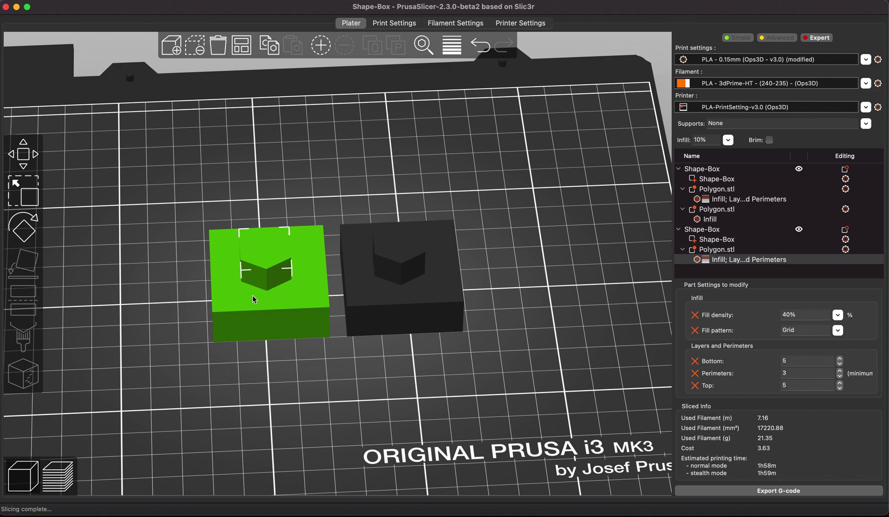
pyautogui.click(258, 278)
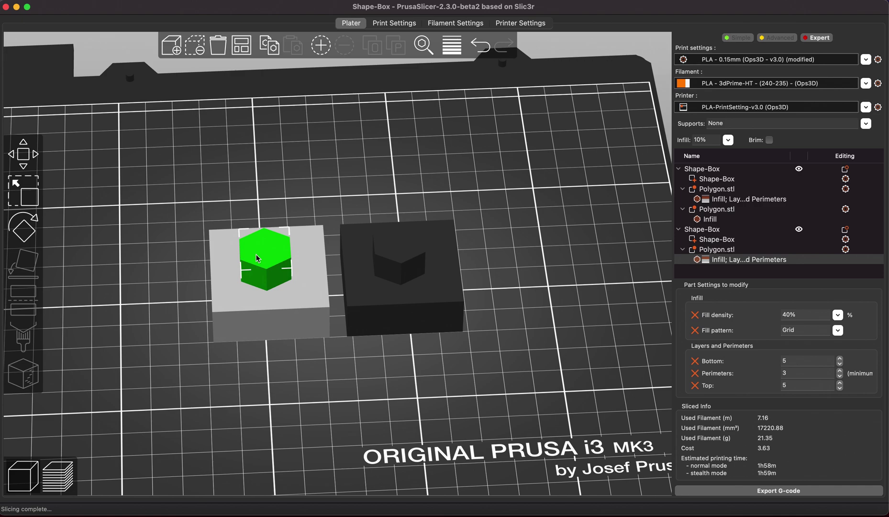
pyautogui.click(735, 250)
pyautogui.rightClick(736, 251)
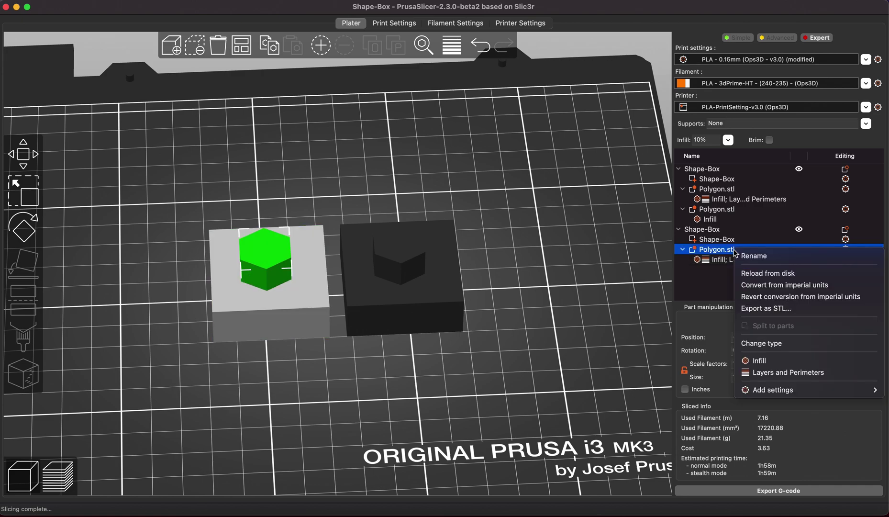
pyautogui.click(769, 343)
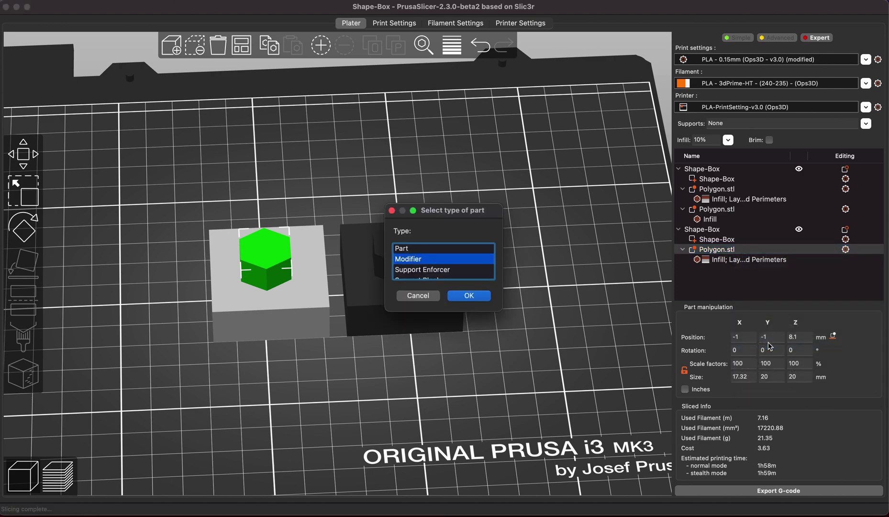
pyautogui.click(417, 251)
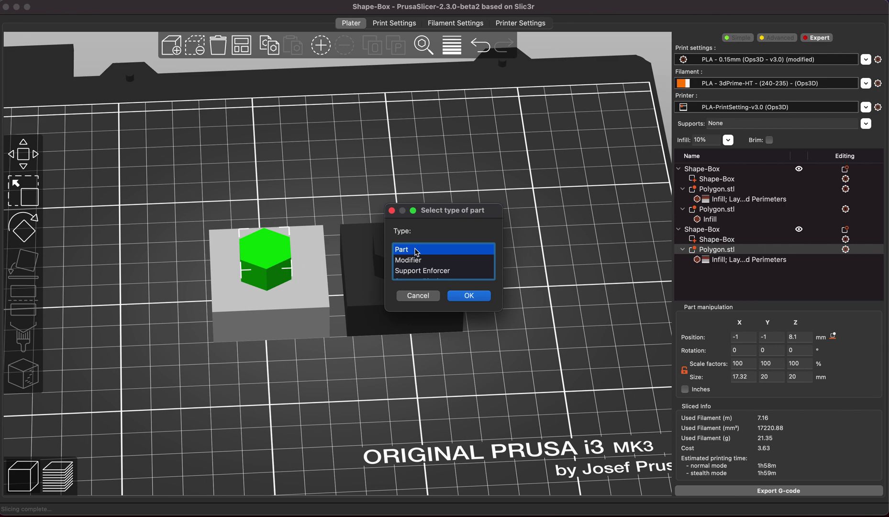
pyautogui.click(478, 296)
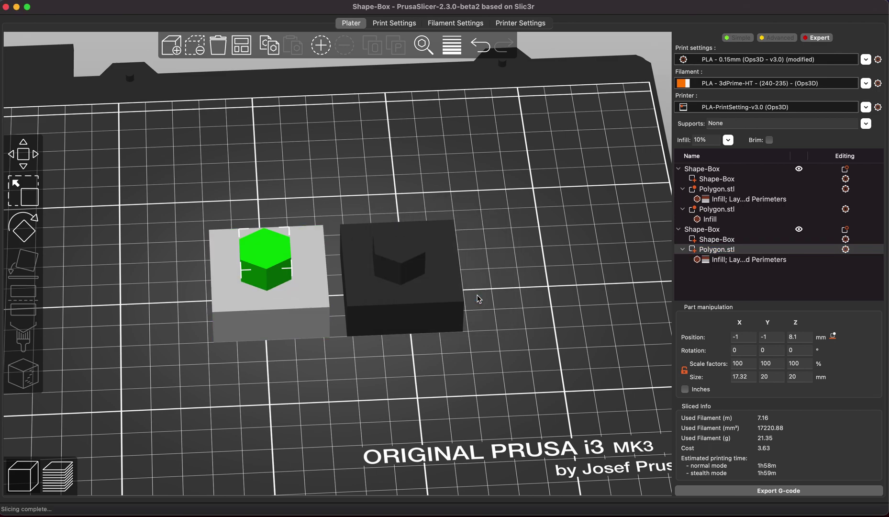
# Step: Slice the plate, inspect the raised hexagon from the front and at 23.00 mm, and open the override settings of its Polygon.stl part
pyautogui.click(779, 490)
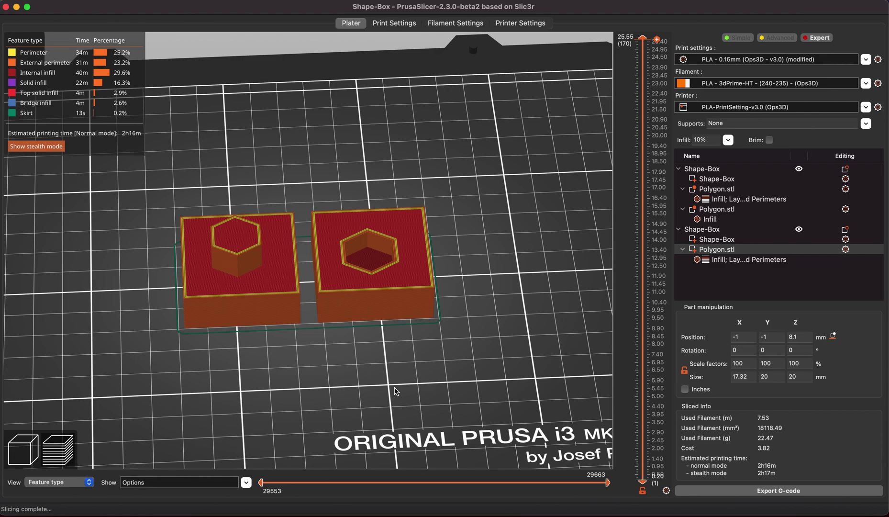
pyautogui.press('3')
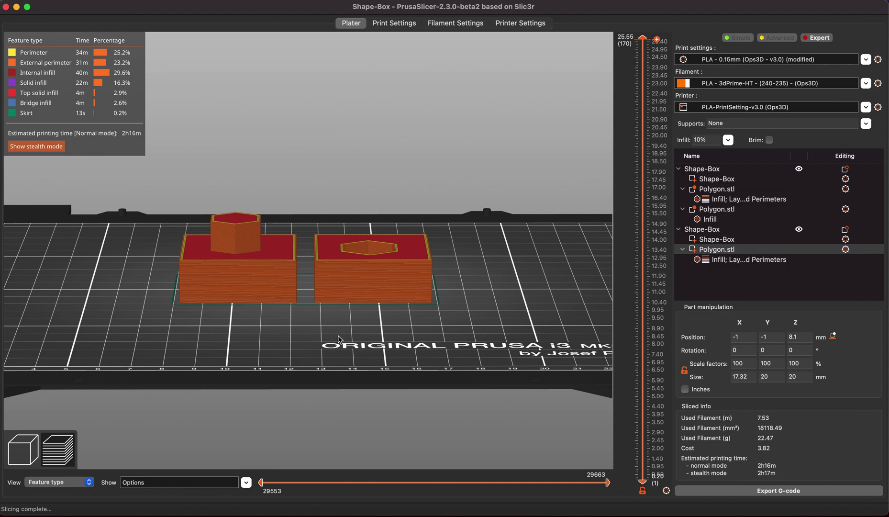
pyautogui.moveTo(339, 339); pyautogui.dragTo(339, 350)
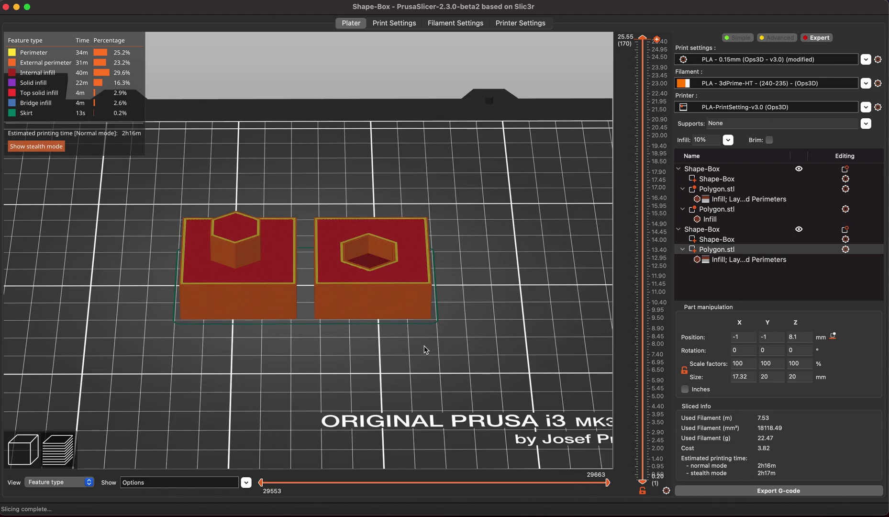
pyautogui.click(644, 84)
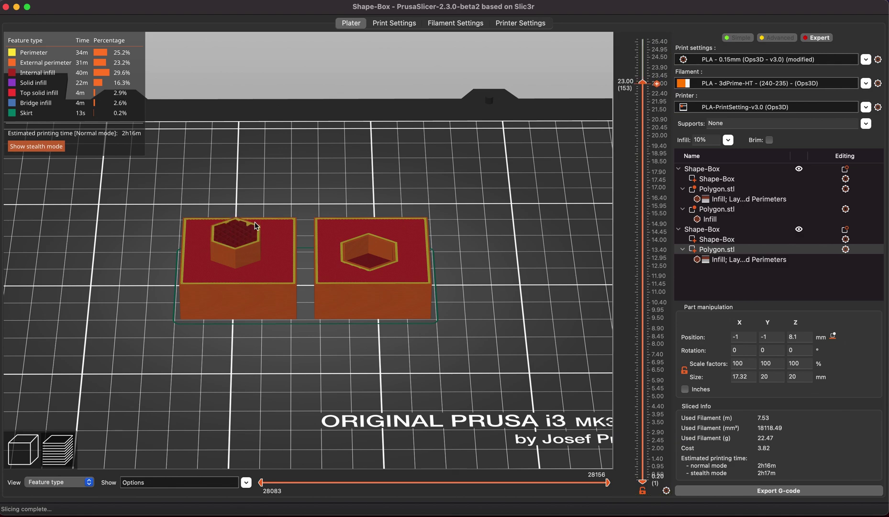
pyautogui.click(735, 262)
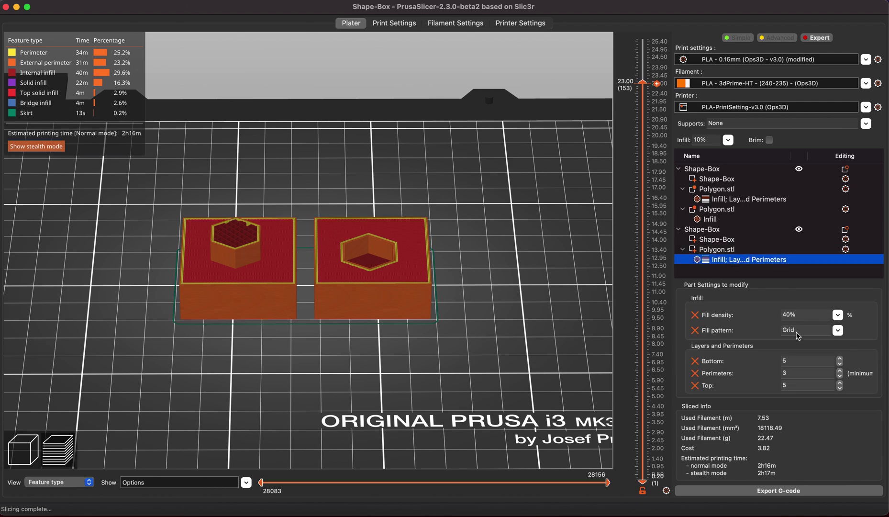
# Step: Change the fill pattern of the copied box's Polygon.stl part to Gyroid and slice the plate to inspect the raised hexagon's infill
pyautogui.click(838, 331)
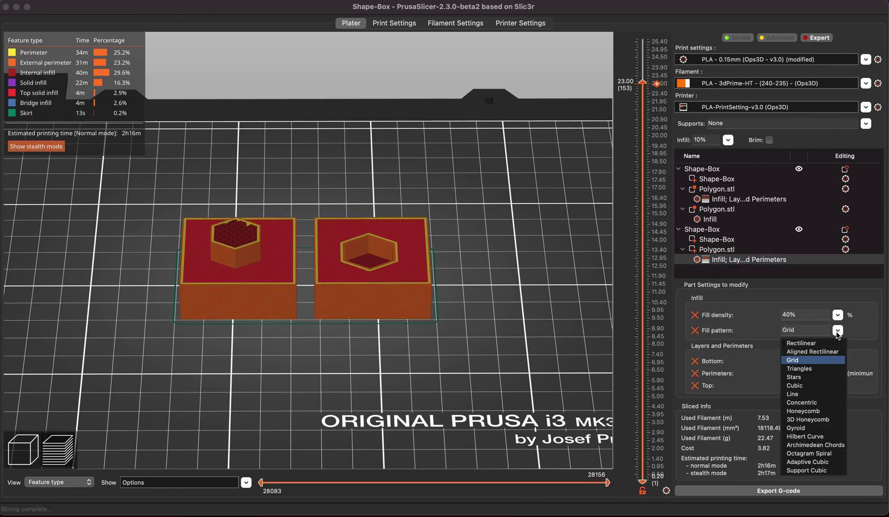
pyautogui.click(807, 430)
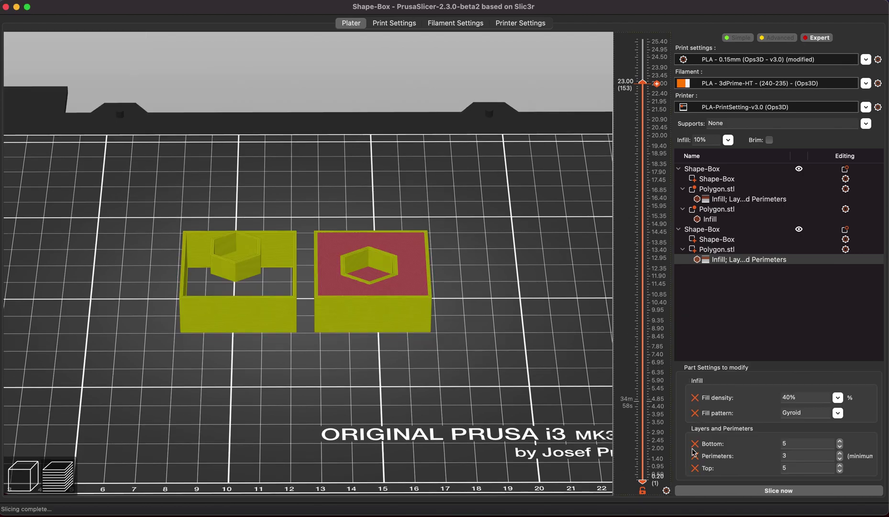
pyautogui.click(741, 492)
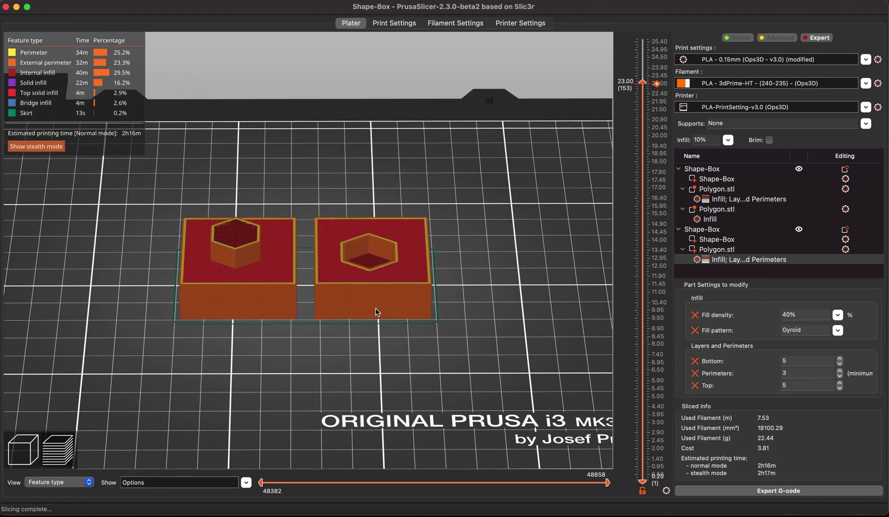
pyautogui.scroll(5, 256, 354)
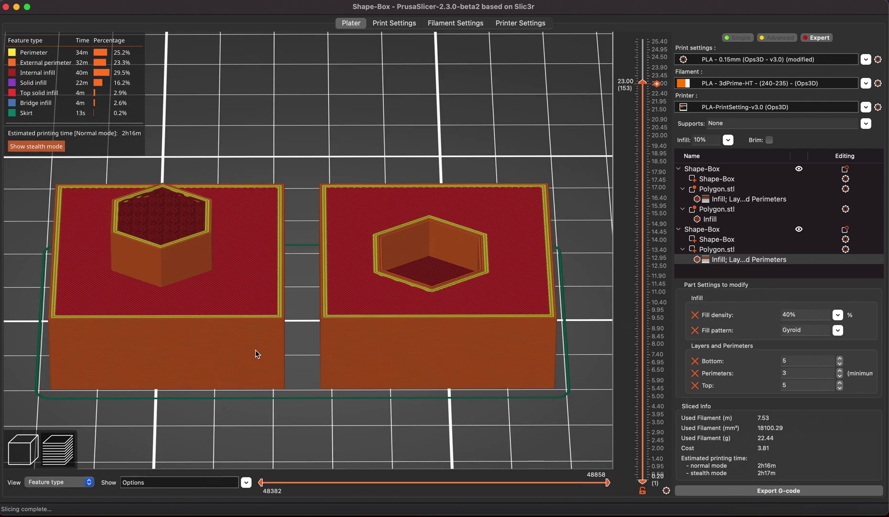
pyautogui.scroll(1, 256, 354)
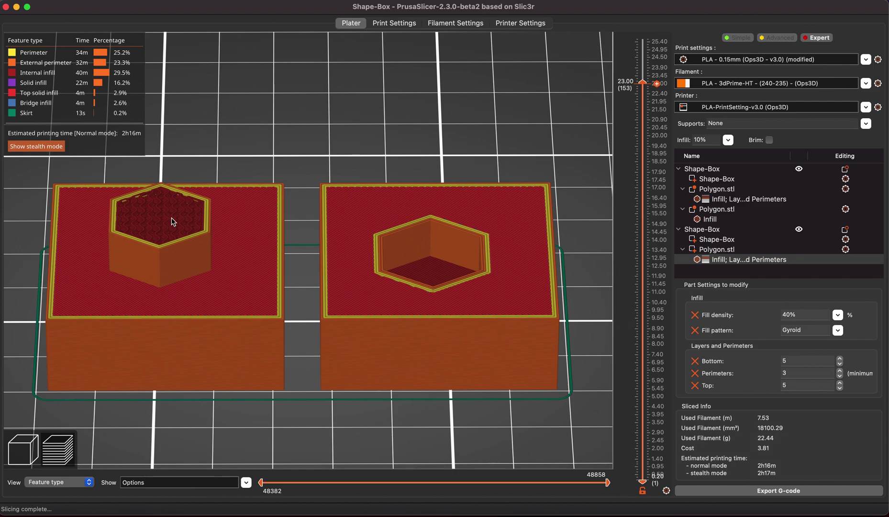
pyautogui.click(27, 447)
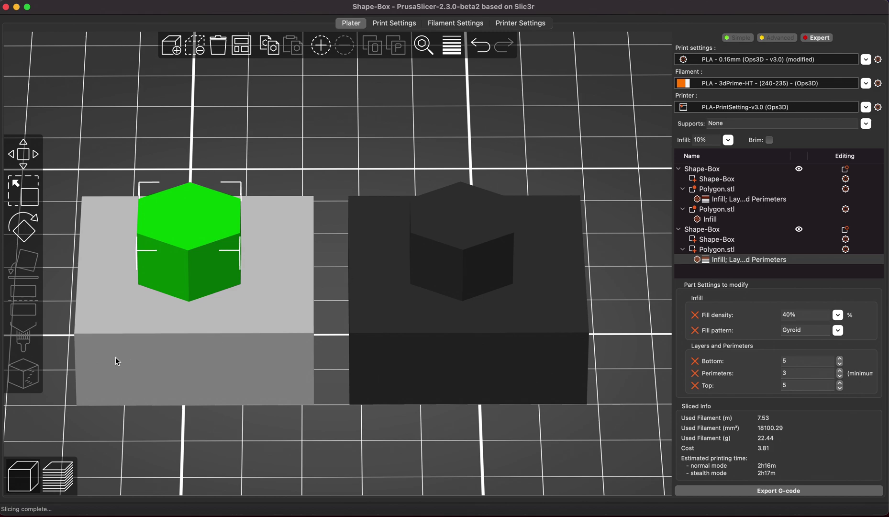
pyautogui.click(57, 477)
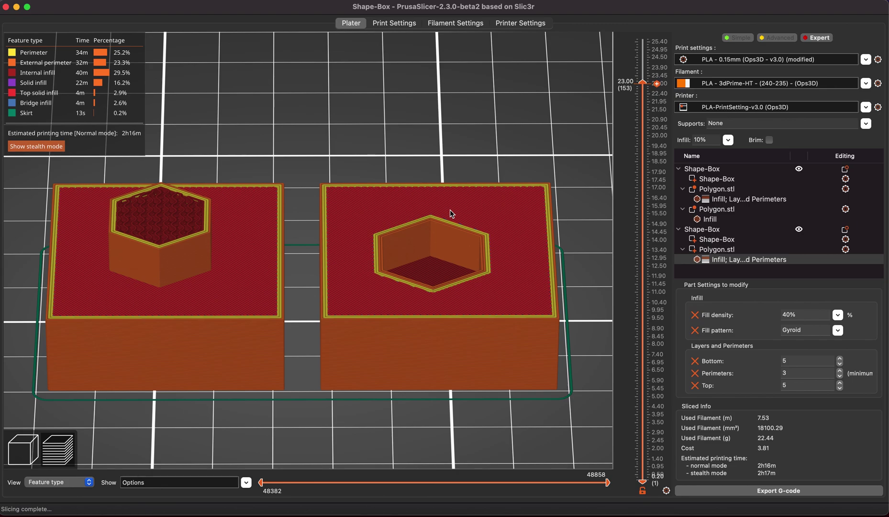
# Step: In the advanced print settings, reset XY Size Compensation, enter -0.04 mm for it, and slice the plate again
pyautogui.click(402, 28)
pyautogui.click(32, 124)
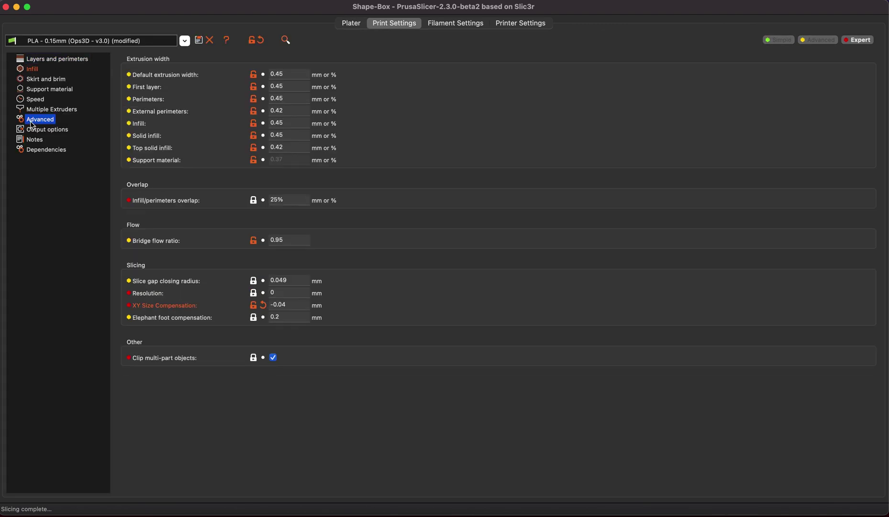
pyautogui.click(264, 305)
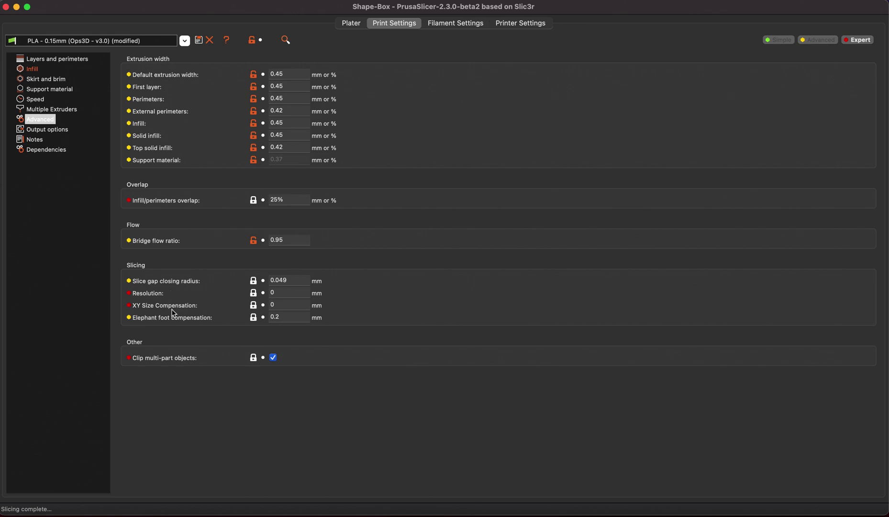
pyautogui.moveTo(148, 311)
pyautogui.click(290, 308)
pyautogui.write('-0.0')
pyautogui.press('BackSpace')
pyautogui.write('2')
pyautogui.press('BackSpace')
pyautogui.write('4')
pyautogui.click(349, 25)
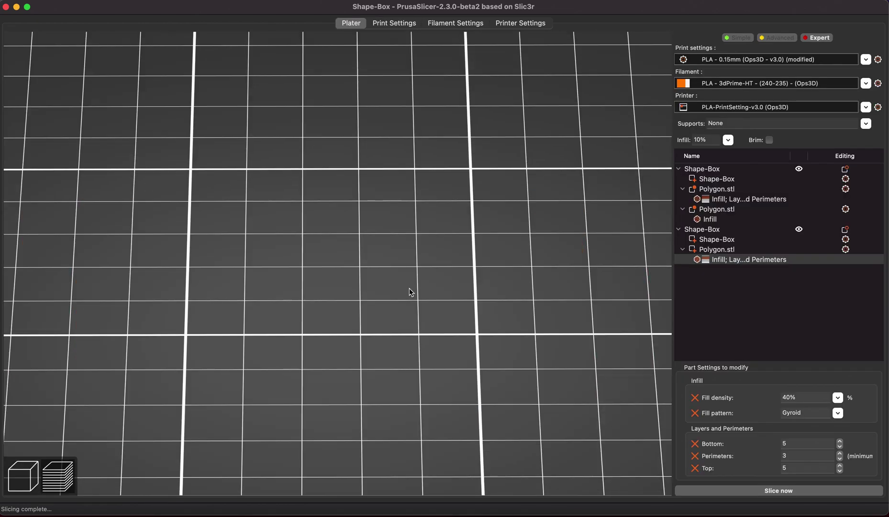
pyautogui.click(724, 492)
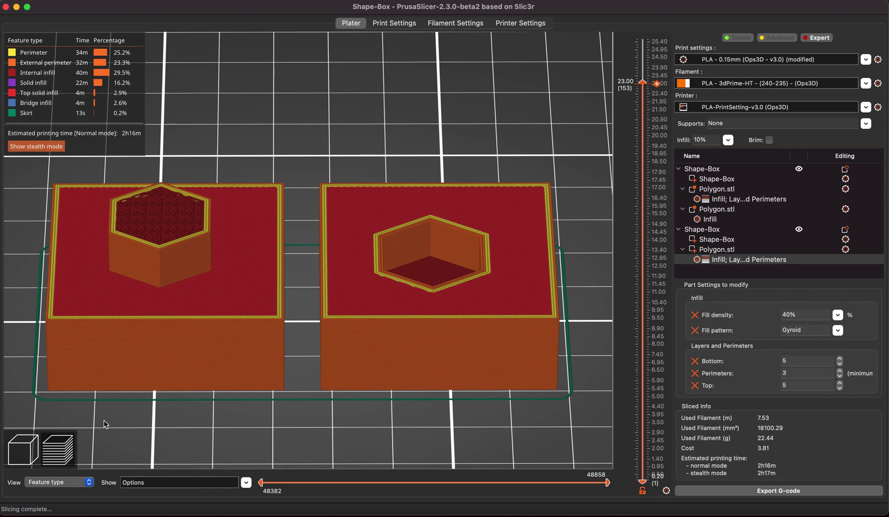
# Step: In the 3D editor view, scale the copied box's Polygon.stl part to 99% in X and Y, and review the XY Size Compensation setting
pyautogui.press('Tab')
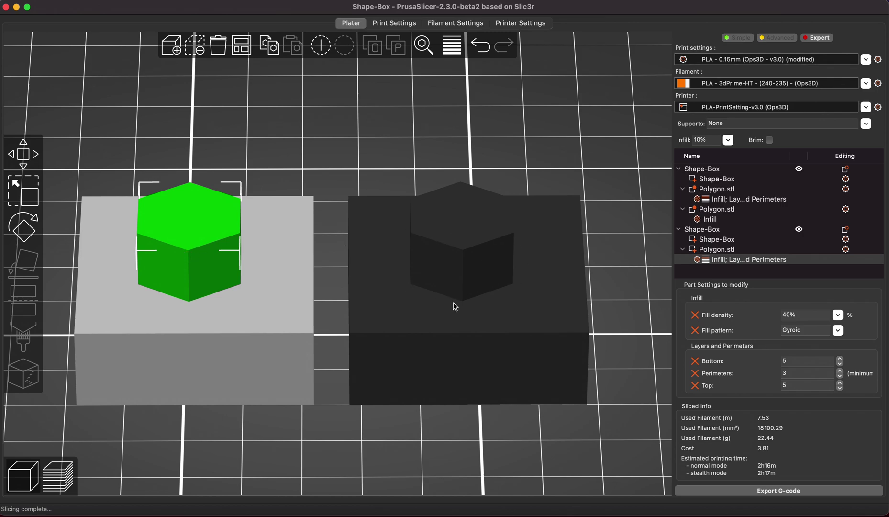
pyautogui.click(740, 250)
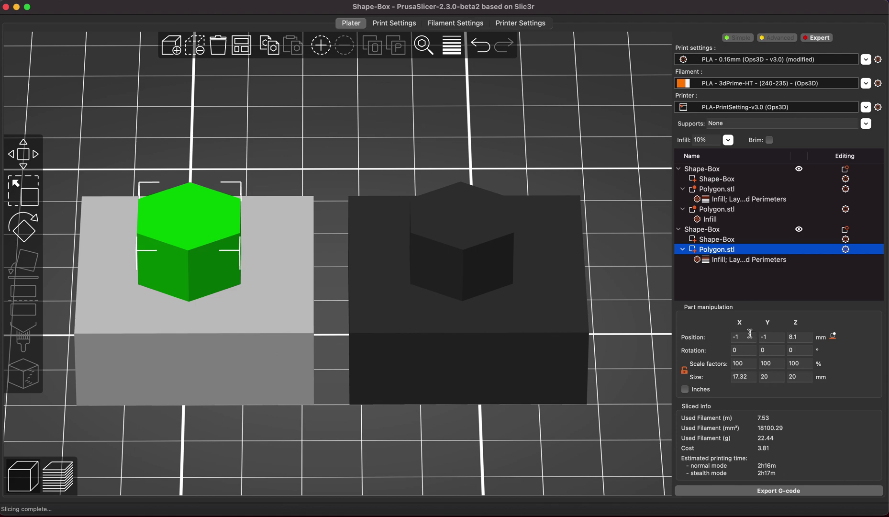
pyautogui.click(750, 367)
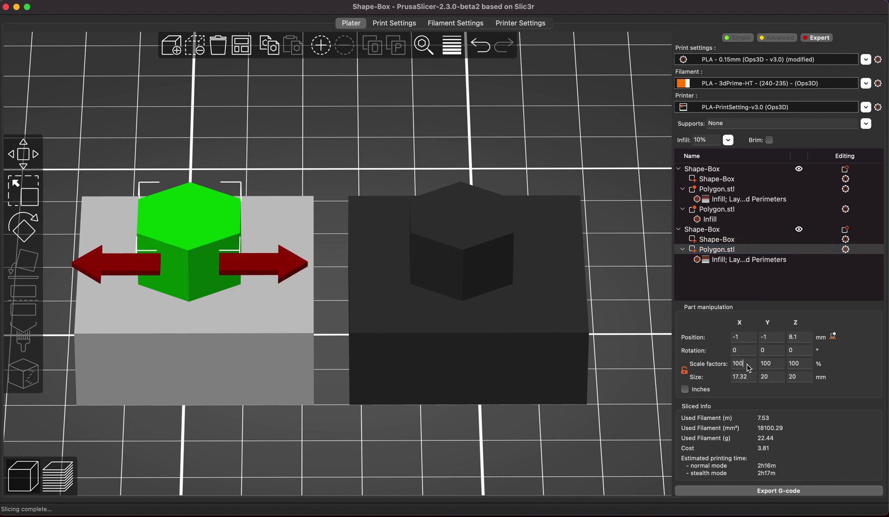
pyautogui.doubleClick(750, 368)
pyautogui.write('99')
pyautogui.doubleClick(769, 368)
pyautogui.write('99')
pyautogui.press('Return')
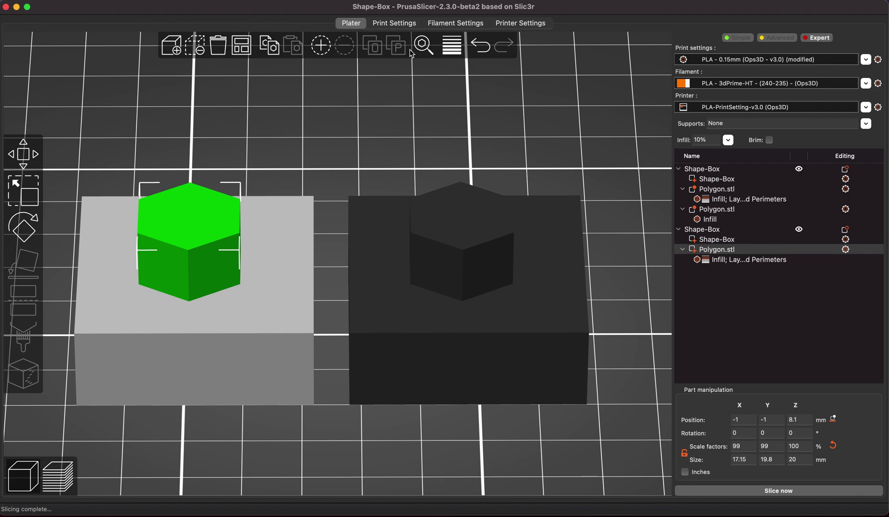
pyautogui.click(396, 23)
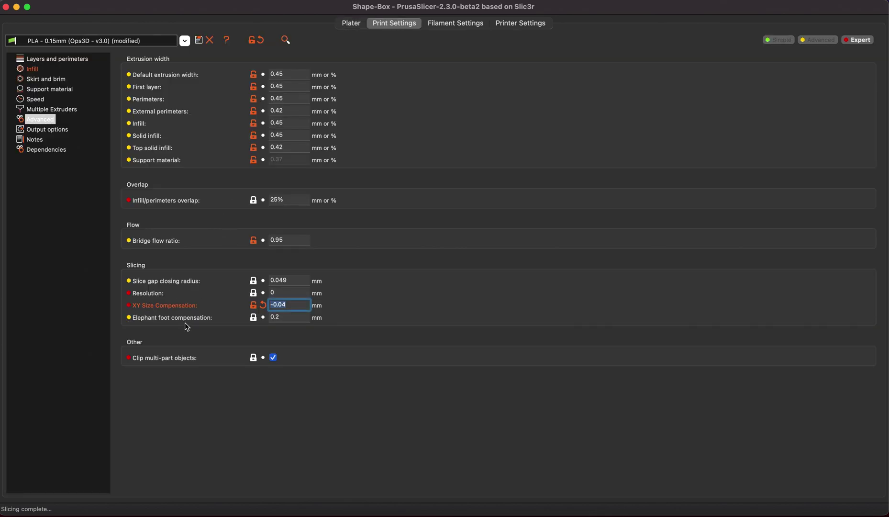
pyautogui.click(352, 23)
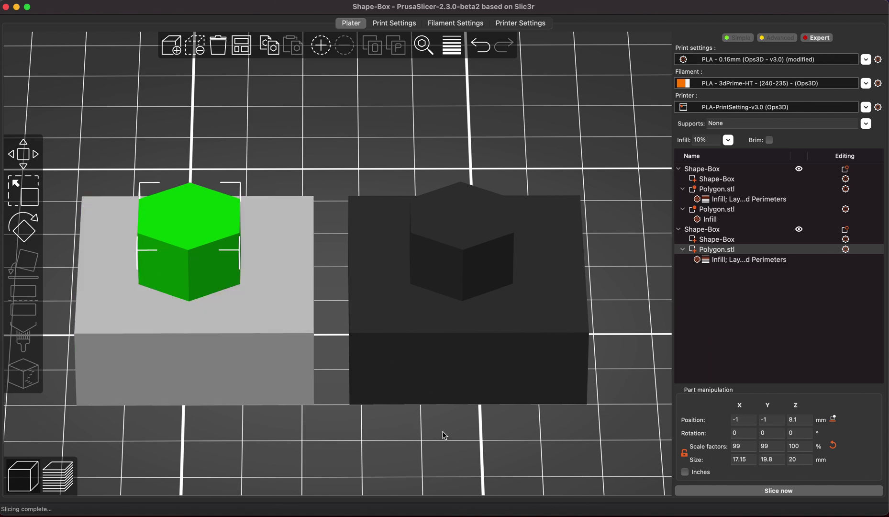
# Step: Delete the copied Shape-Box with its Polygon.stl part and arrange the remaining box on the bed
pyautogui.scroll(-3, 444, 435)
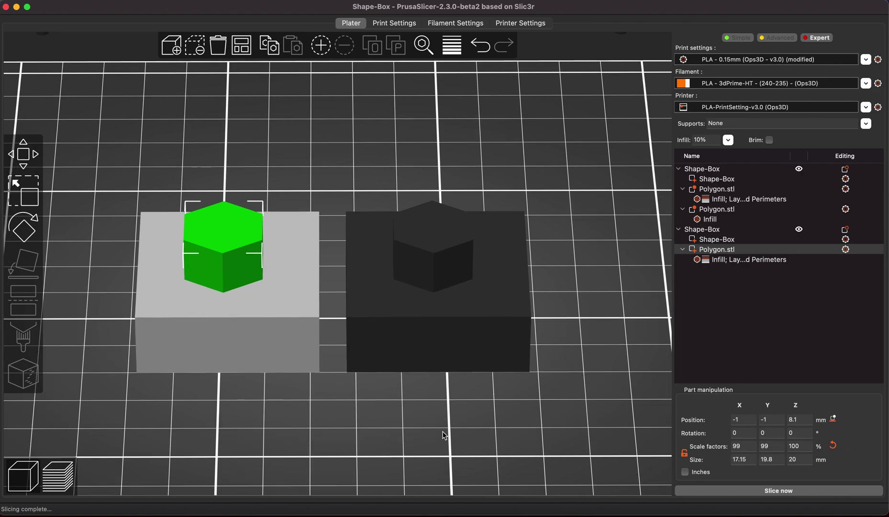
pyautogui.scroll(-5, 444, 434)
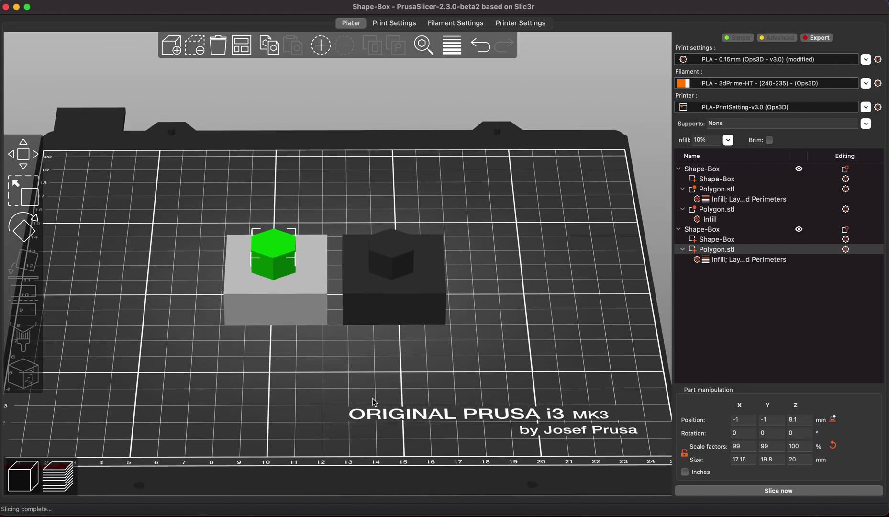
pyautogui.click(374, 401)
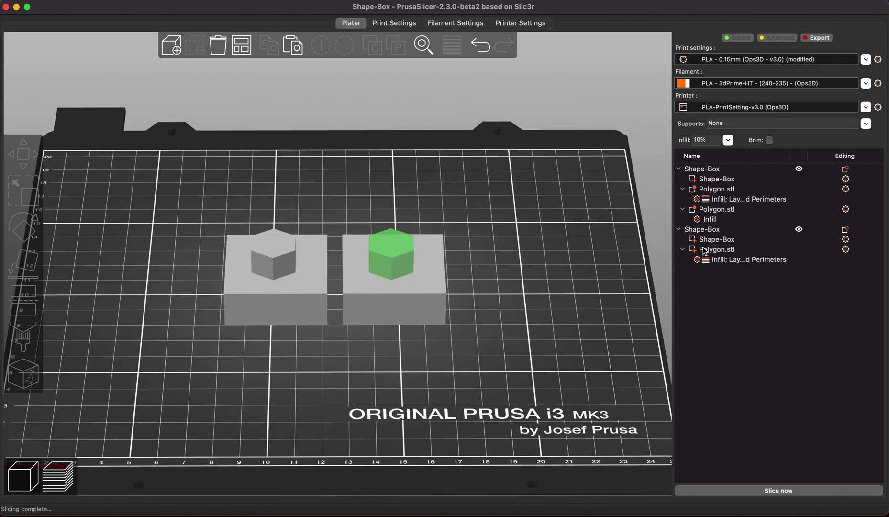
pyautogui.click(716, 232)
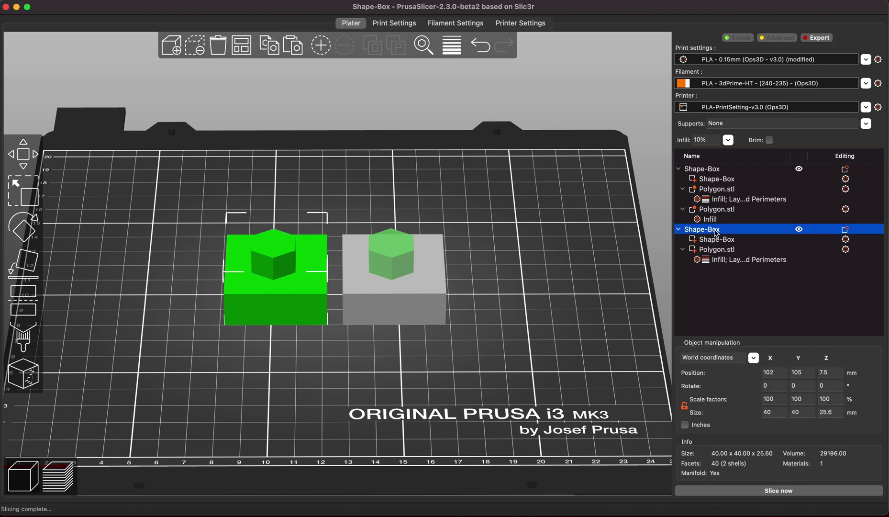
pyautogui.press('Delete')
pyautogui.click(242, 45)
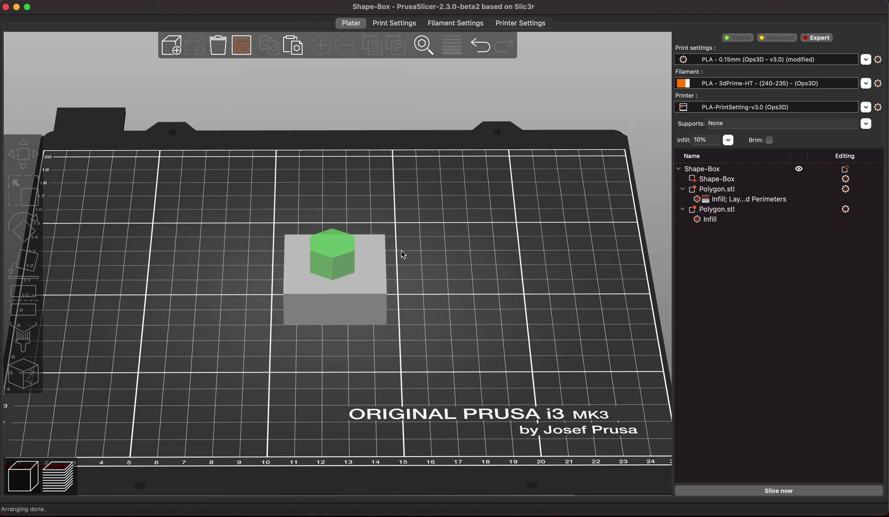
# Step: Select the remaining Shape-Box, examine the Variable layer height editor and its Adaptive and Smooth options, and close it
pyautogui.moveTo(455, 349); pyautogui.dragTo(453, 336)
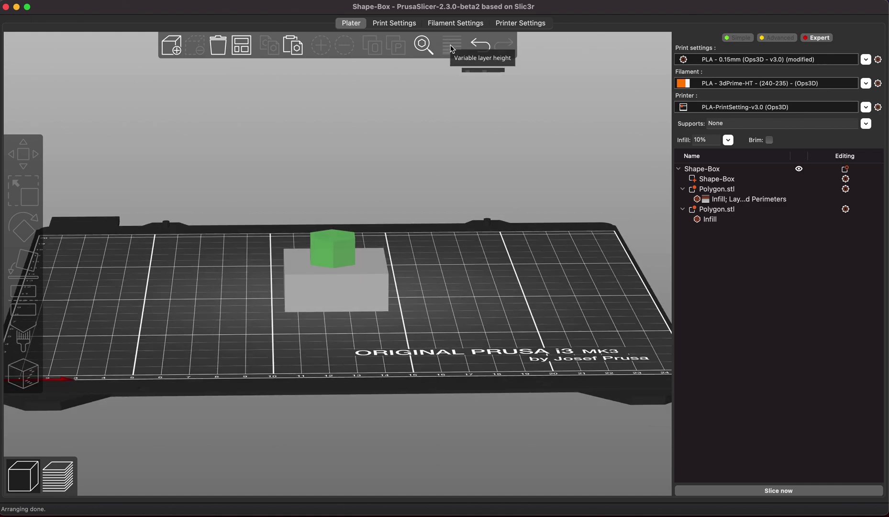
pyautogui.click(352, 300)
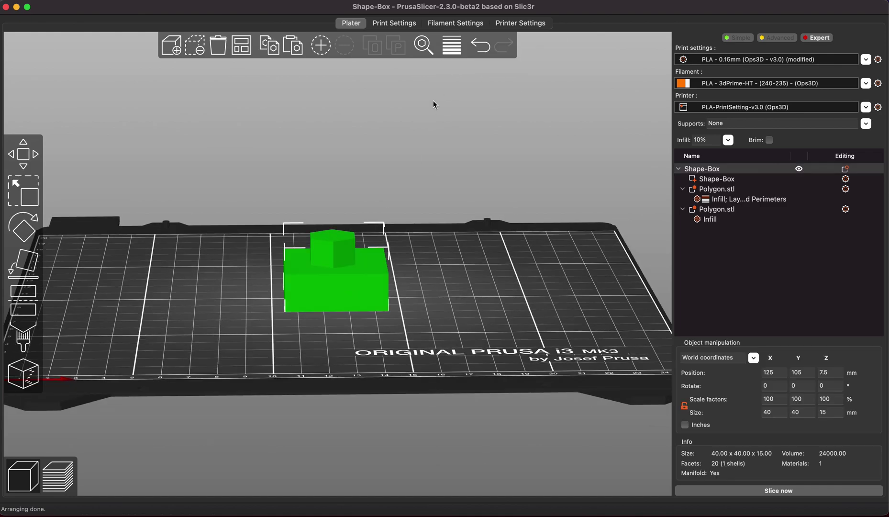
pyautogui.click(454, 48)
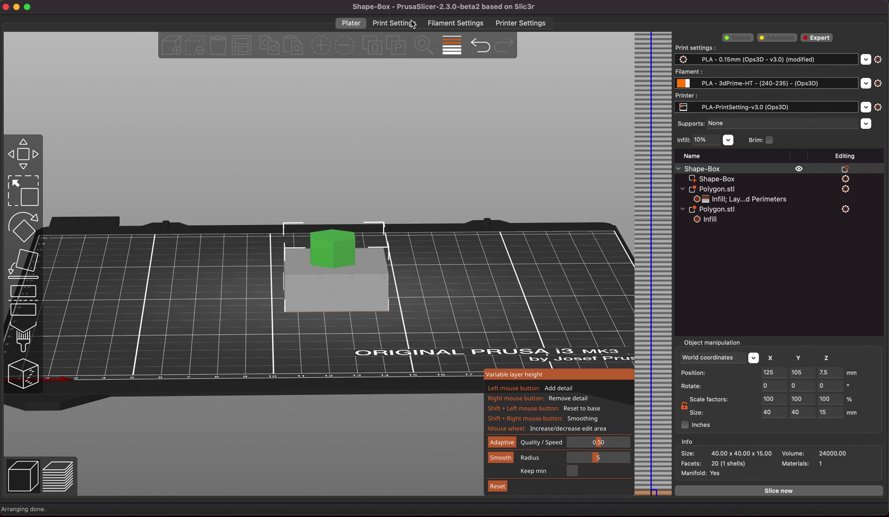
pyautogui.click(461, 49)
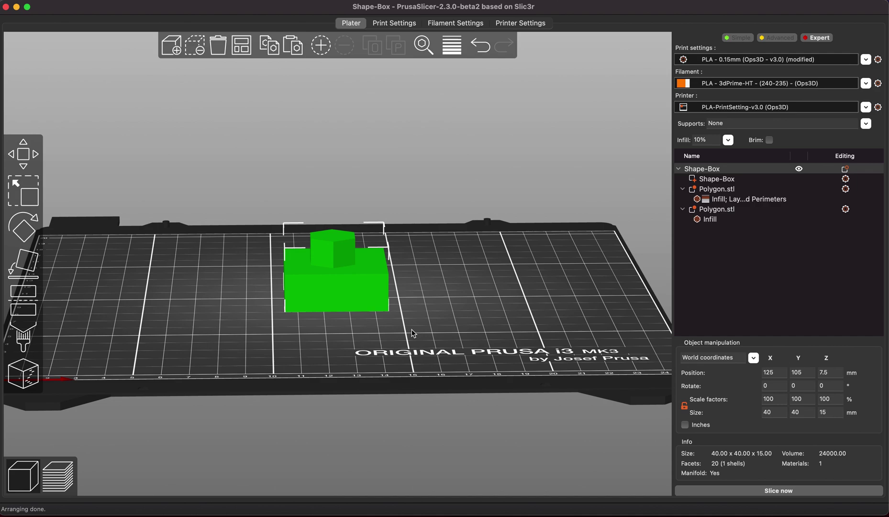
pyautogui.click(452, 45)
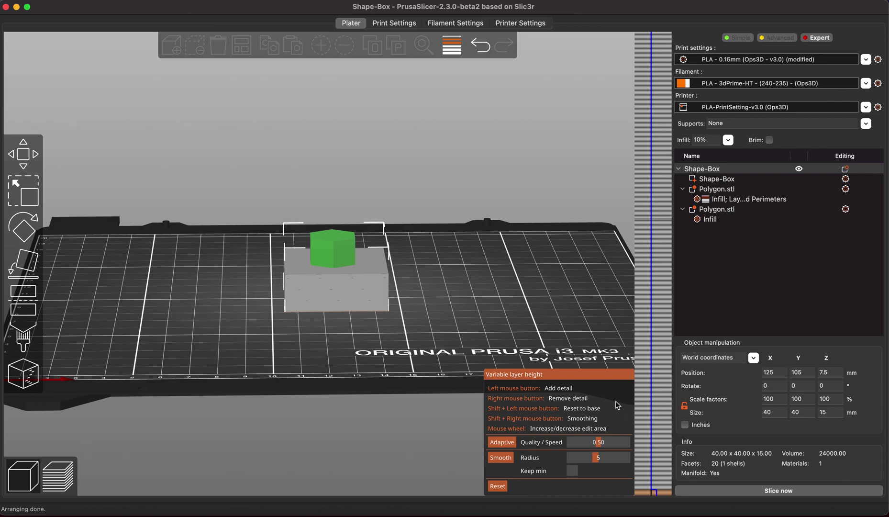
pyautogui.click(452, 45)
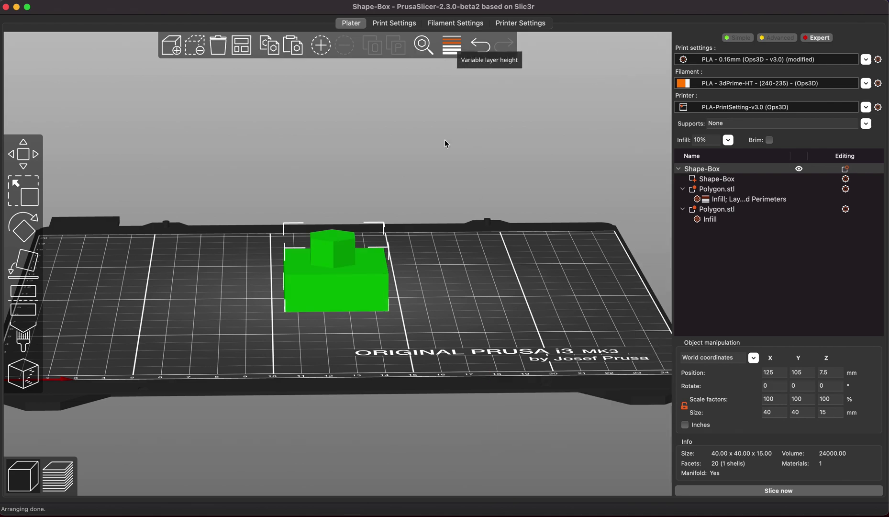
# Step: Add a Height range Modifier to the Shape-Box and preview its start height and layer height fields against the model
pyautogui.click(845, 170)
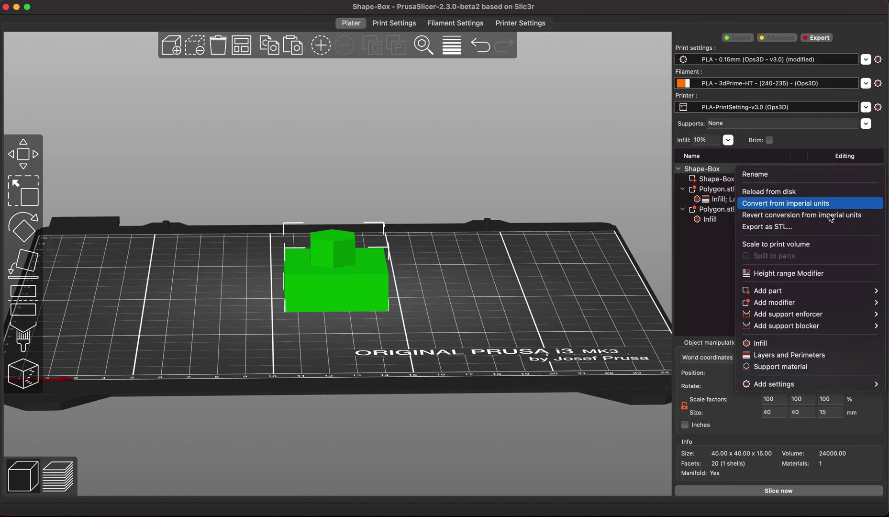
pyautogui.click(772, 273)
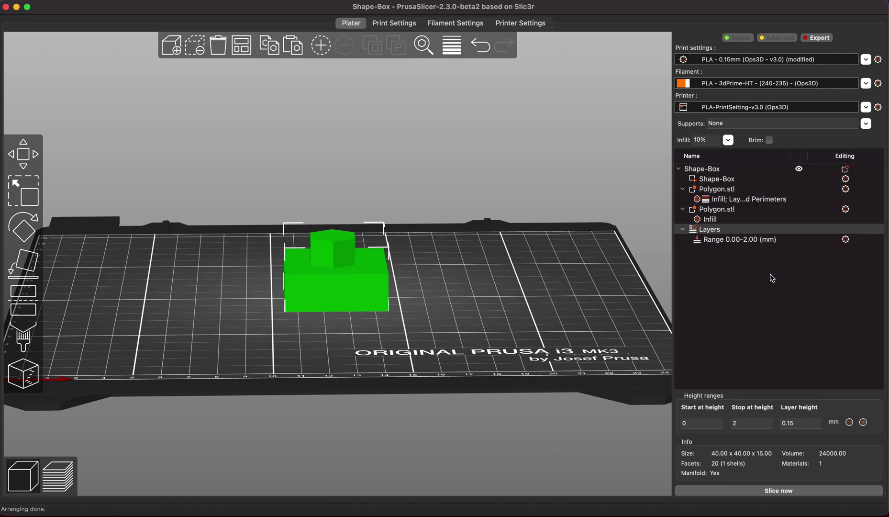
pyautogui.click(710, 424)
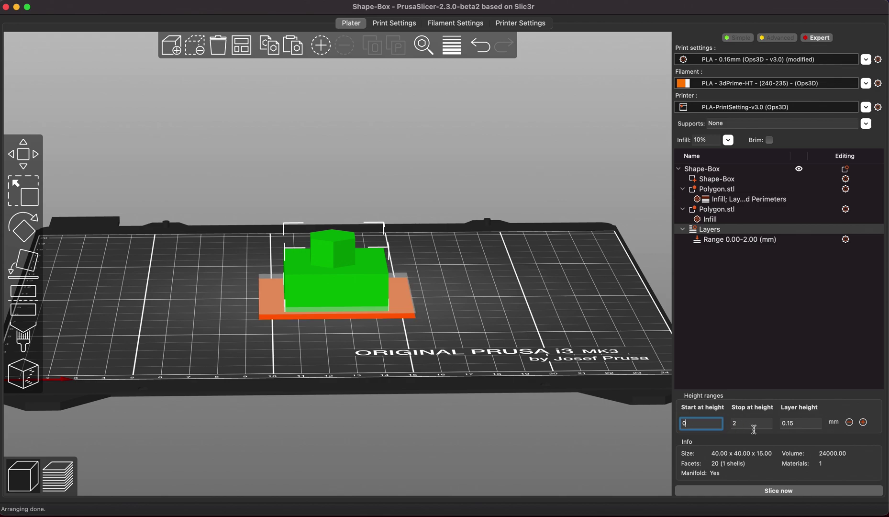
pyautogui.click(803, 424)
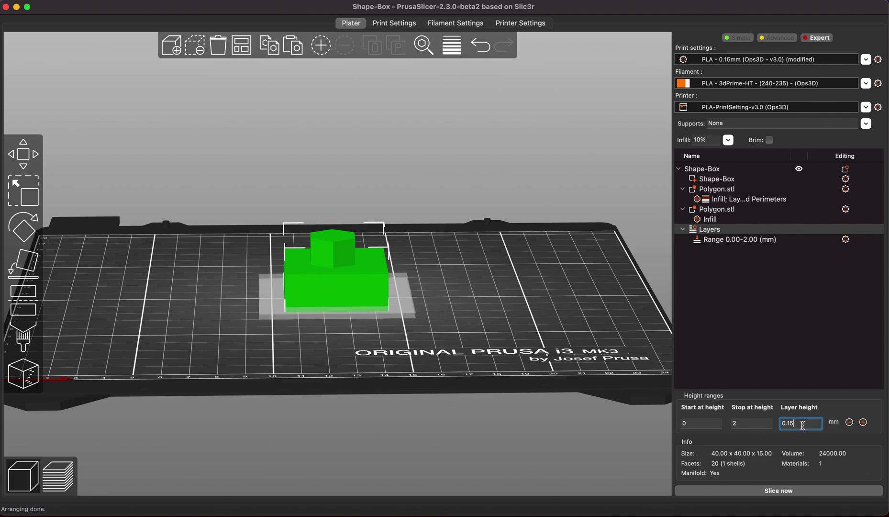
pyautogui.click(711, 421)
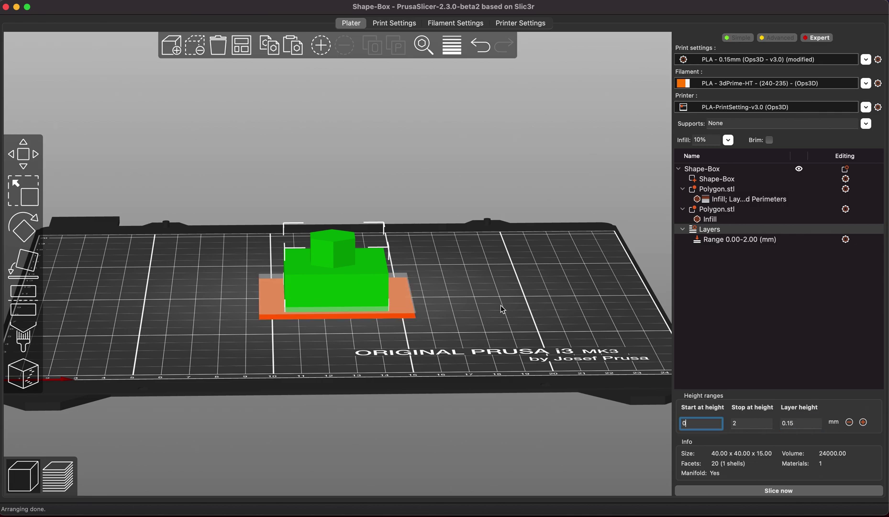
pyautogui.moveTo(441, 330); pyautogui.dragTo(437, 329)
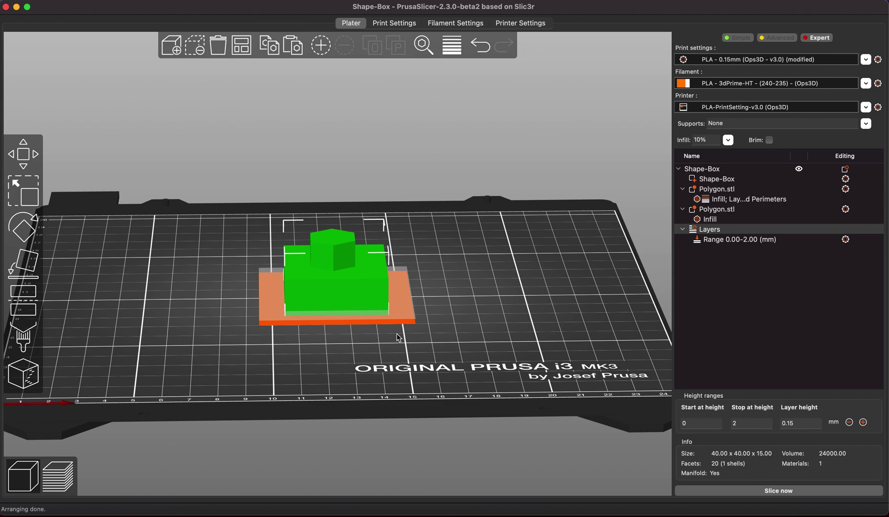
# Step: Set the Shape-Box height range to stop at 10 mm and its layer height to 0.24 mm
pyautogui.click(702, 422)
pyautogui.click(770, 425)
pyautogui.press('BackSpace')
pyautogui.write('10')
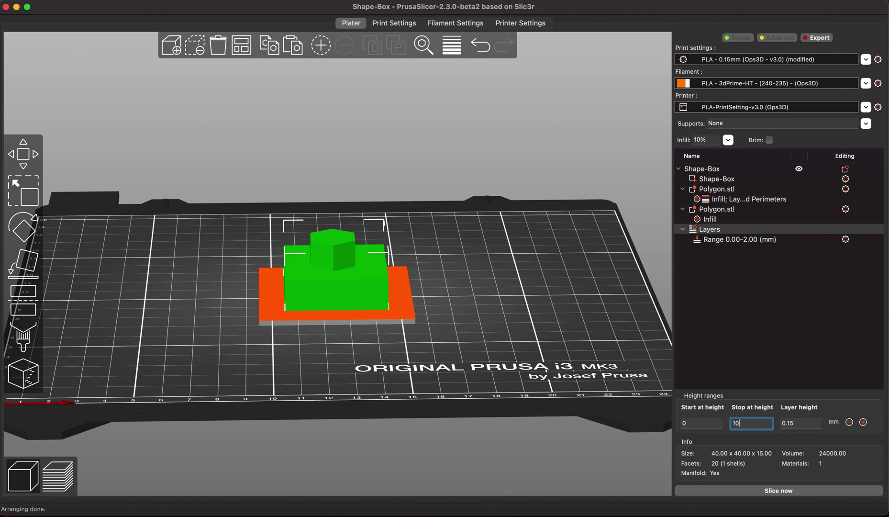
pyautogui.press('Tab')
pyautogui.press('BackSpace')
pyautogui.press('BackSpace')
pyautogui.write('24')
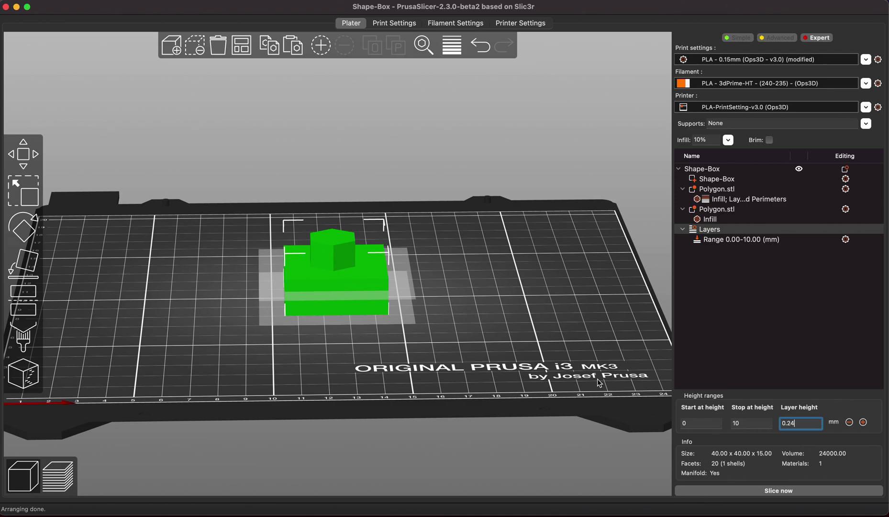
pyautogui.click(566, 357)
# Step: Slice the Shape-Box and examine the layer thickness on the sides of the sliced preview
pyautogui.click(753, 491)
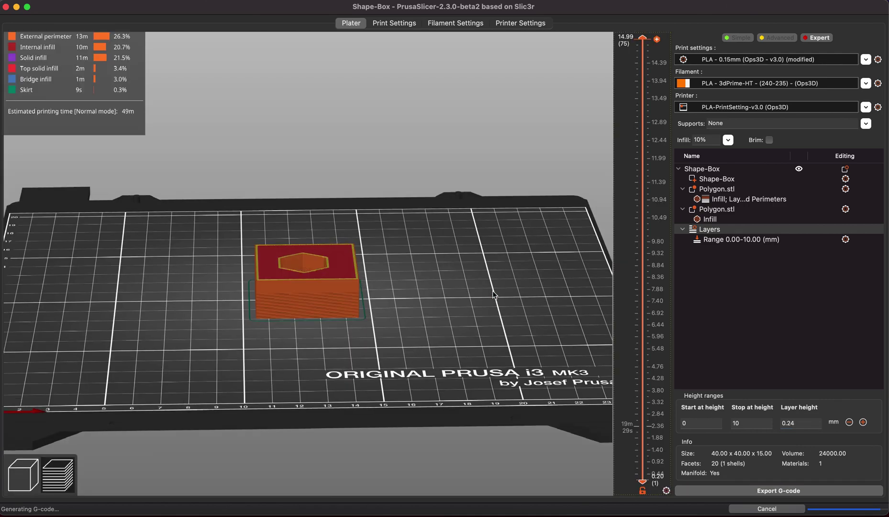
pyautogui.moveTo(414, 341); pyautogui.dragTo(412, 330)
pyautogui.scroll(5, 413, 330)
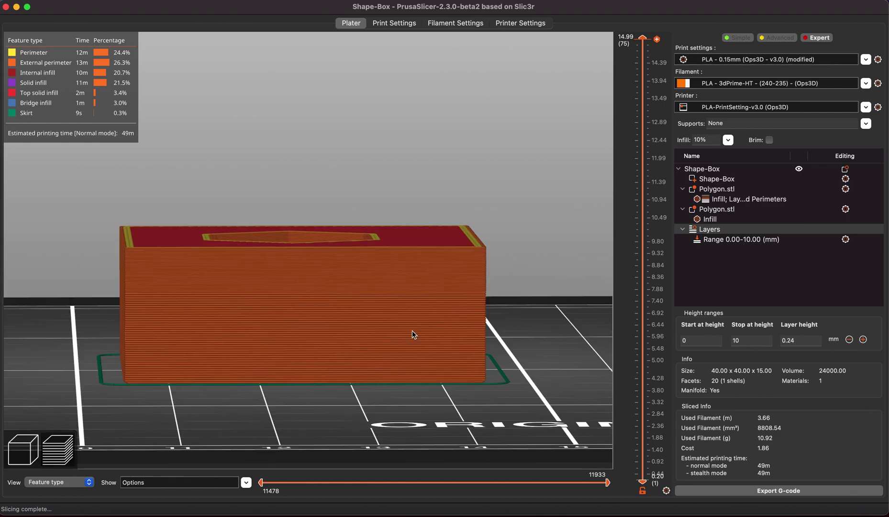
pyautogui.scroll(1, 412, 330)
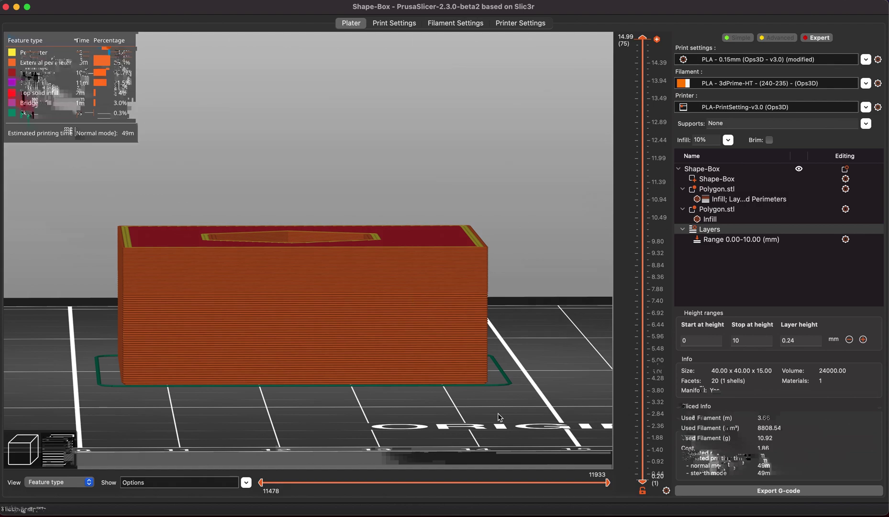
pyautogui.moveTo(499, 417); pyautogui.dragTo(488, 417)
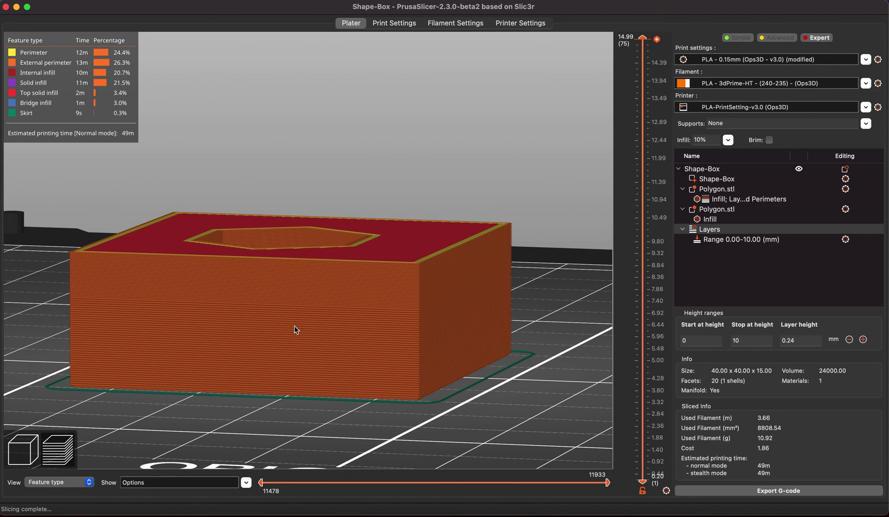
# Step: Return to the 3D editor view, reset the Variable layer height profile and apply Adaptive at Quality / Speed 0.50
pyautogui.click(31, 460)
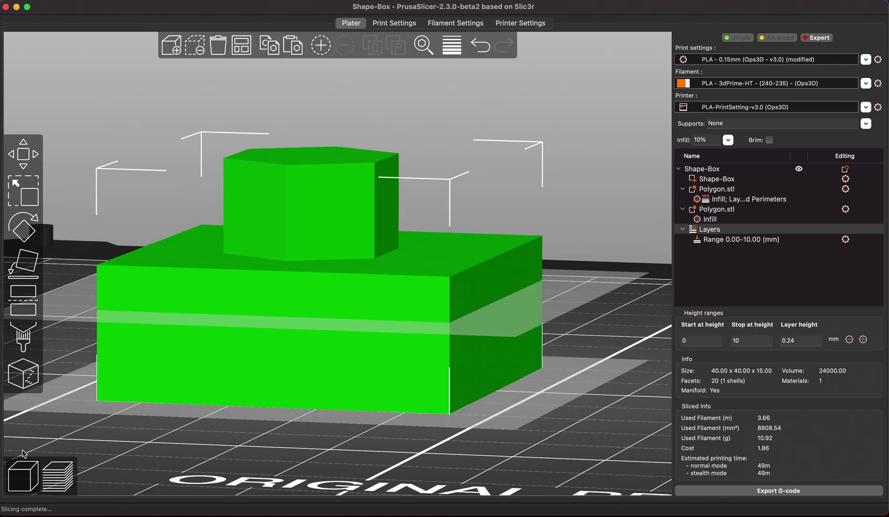
pyautogui.click(459, 49)
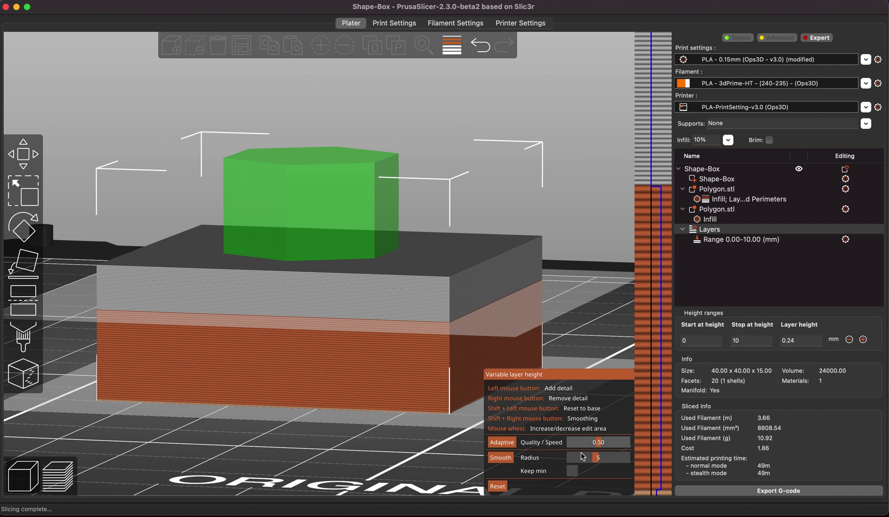
pyautogui.click(497, 486)
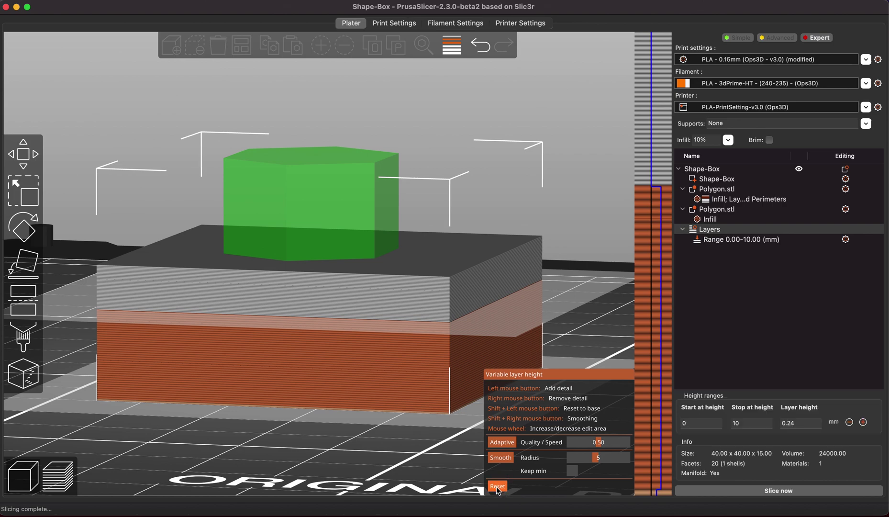
pyautogui.click(510, 441)
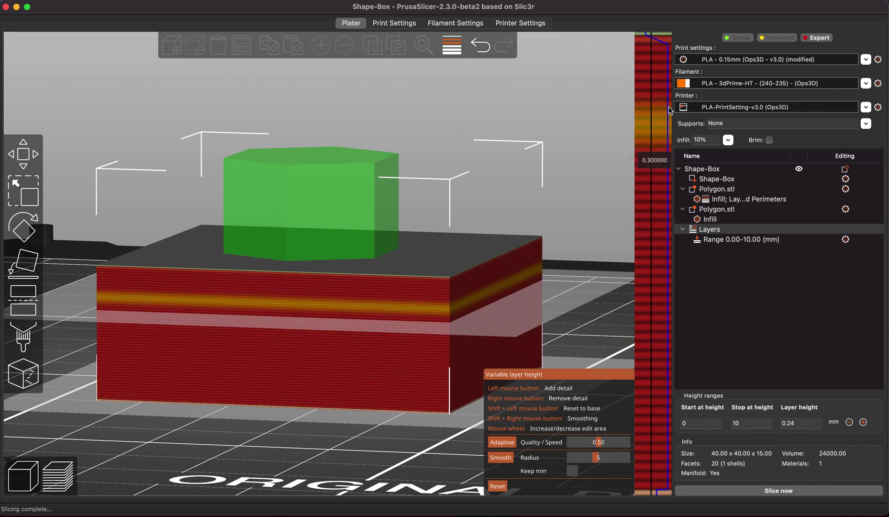
# Step: Manually edit the box's variable layer height profile, removing detail along its upper half and adjusting the topmost layers
pyautogui.moveTo(667, 86); pyautogui.dragTo(668, 105)
pyautogui.moveTo(669, 108); pyautogui.dragTo(666, 258, button='right')
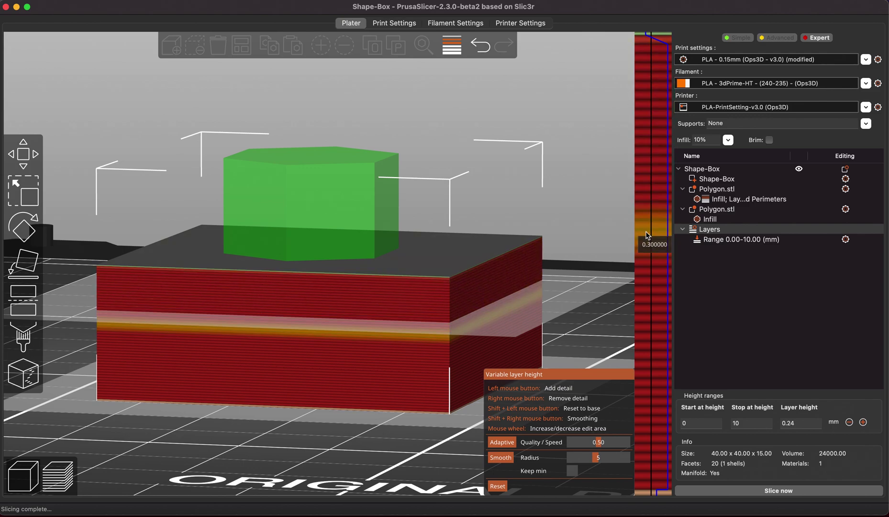
pyautogui.click(666, 48)
pyautogui.moveTo(667, 48); pyautogui.dragTo(655, 34, button='right')
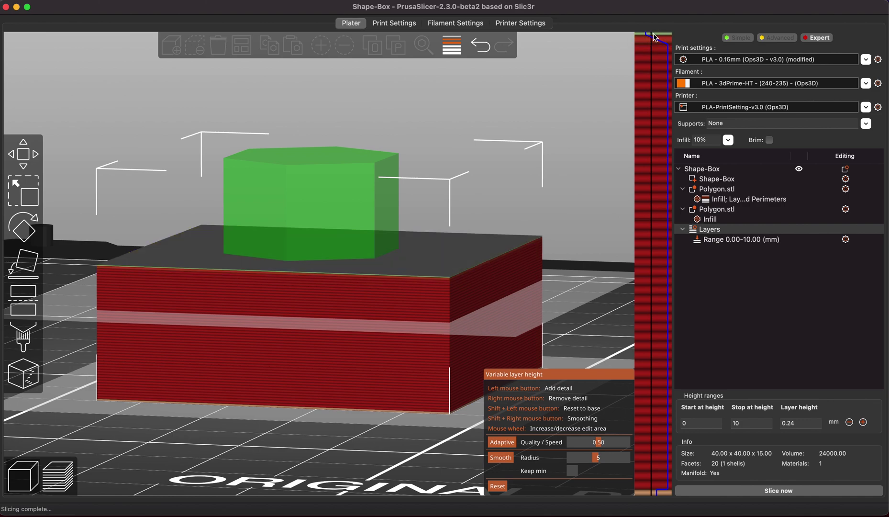
pyautogui.click(654, 35)
pyautogui.click(656, 41)
# Step: Slice the box with the variable layer height profile and examine the sliced preview from several angles
pyautogui.click(737, 490)
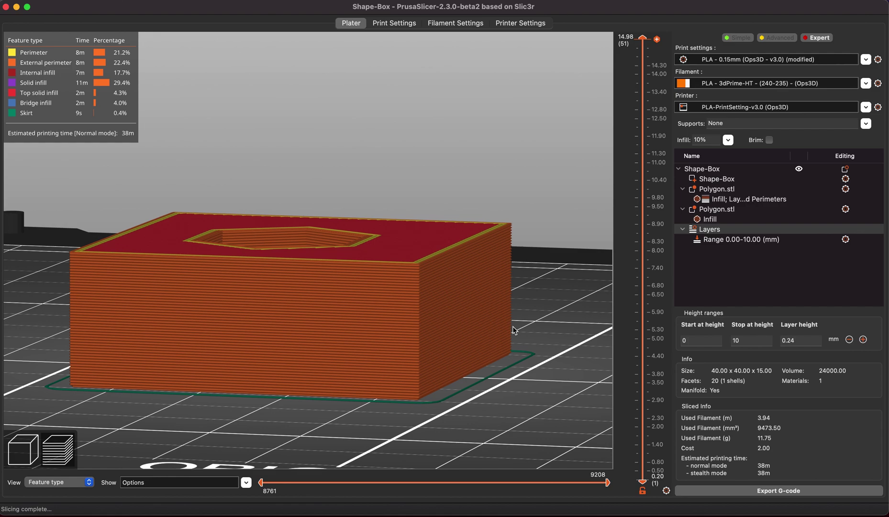
pyautogui.scroll(-2, 534, 366)
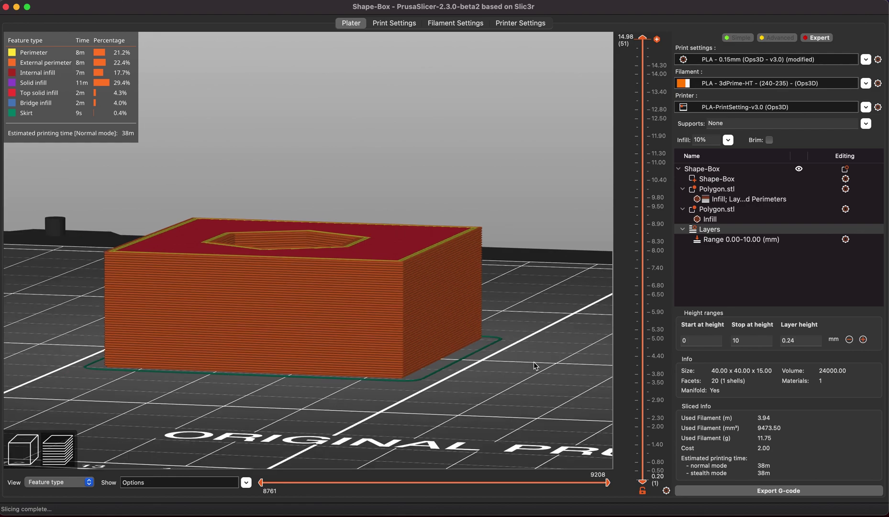
pyautogui.scroll(-4, 535, 366)
pyautogui.press('0')
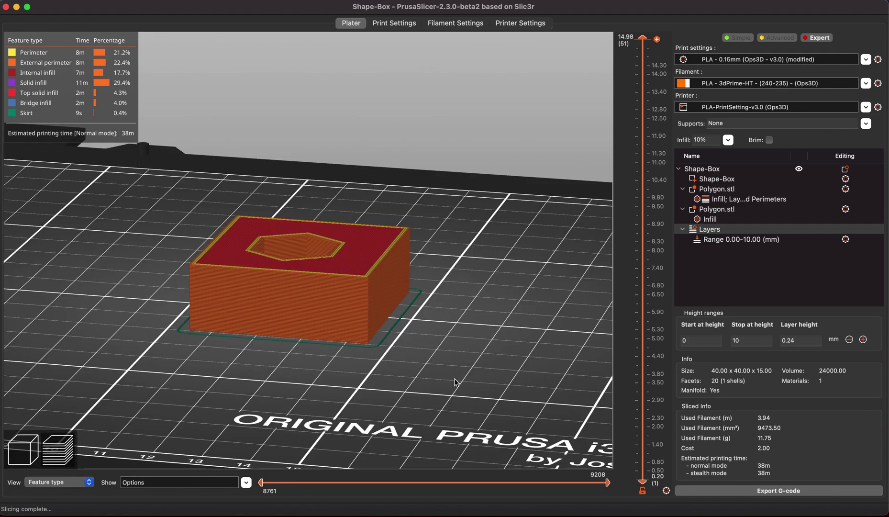
pyautogui.moveTo(454, 382); pyautogui.dragTo(461, 387)
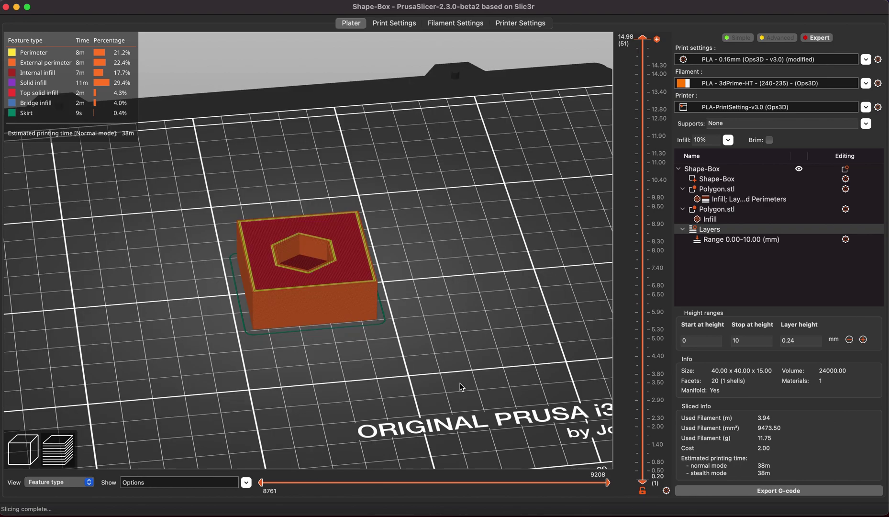